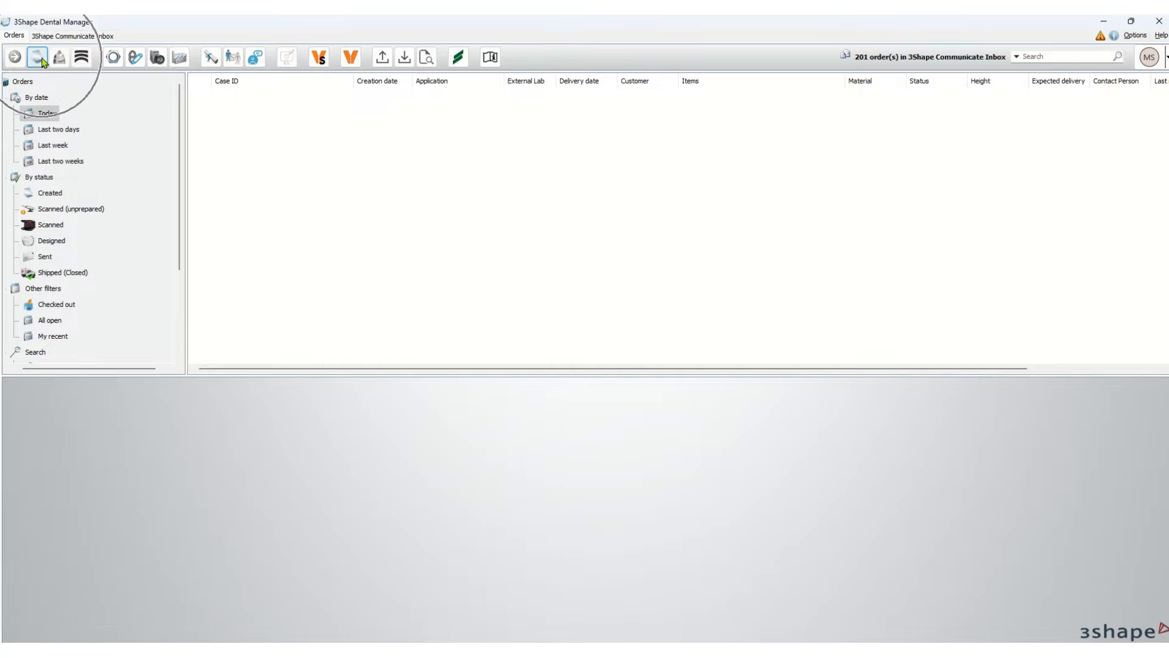
Create a new order and enter "tray" as the patient's last name and "upper" as the first name
right_click(269, 113)
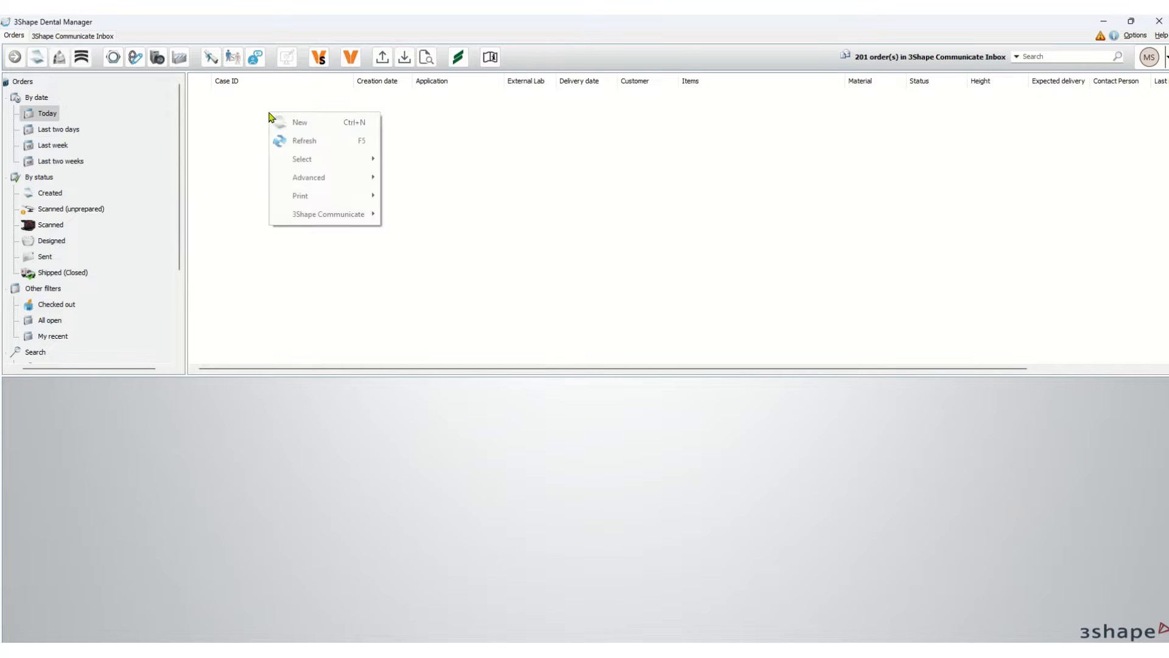
left_click(327, 123)
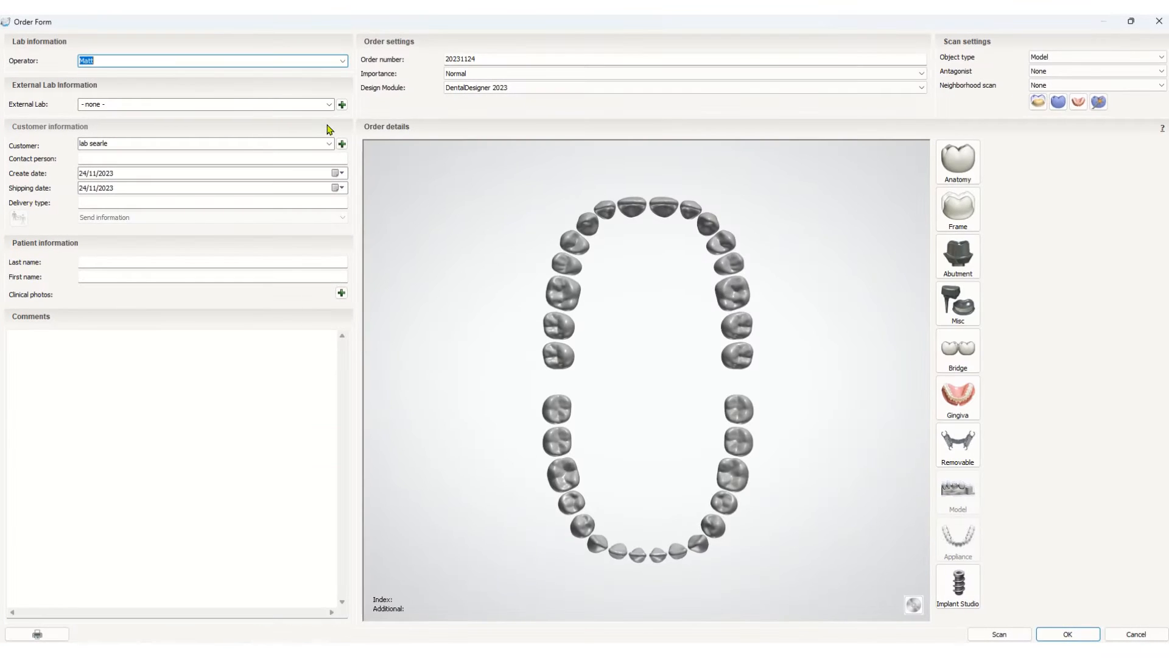
left_click(170, 262)
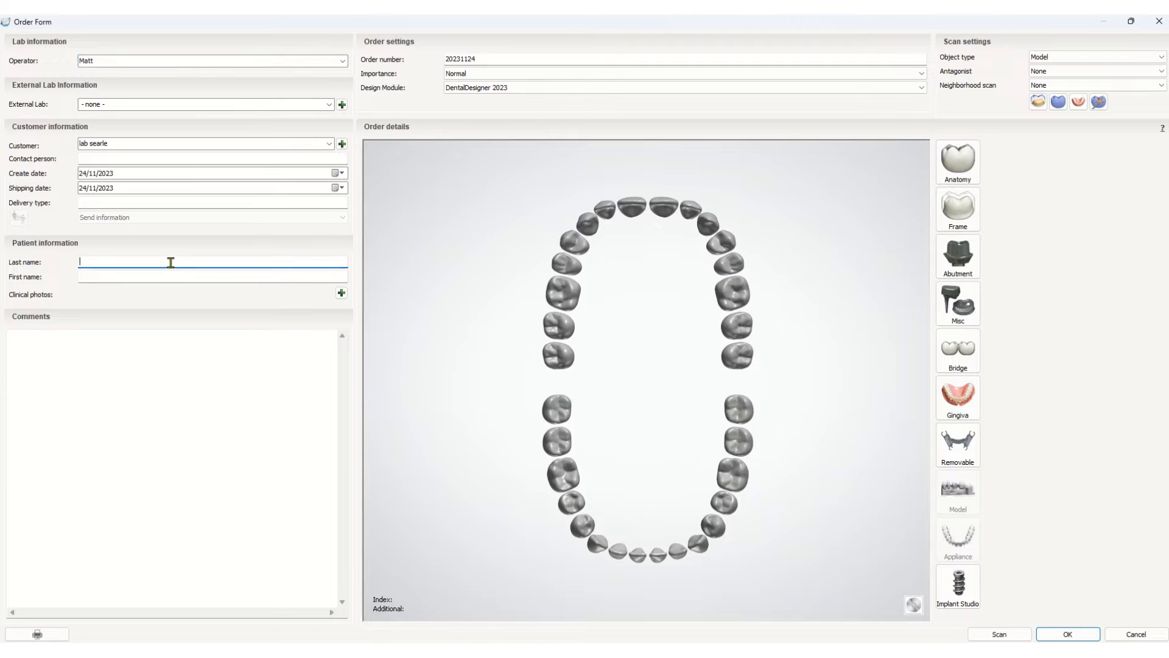
type("trtay")
key("Tab")
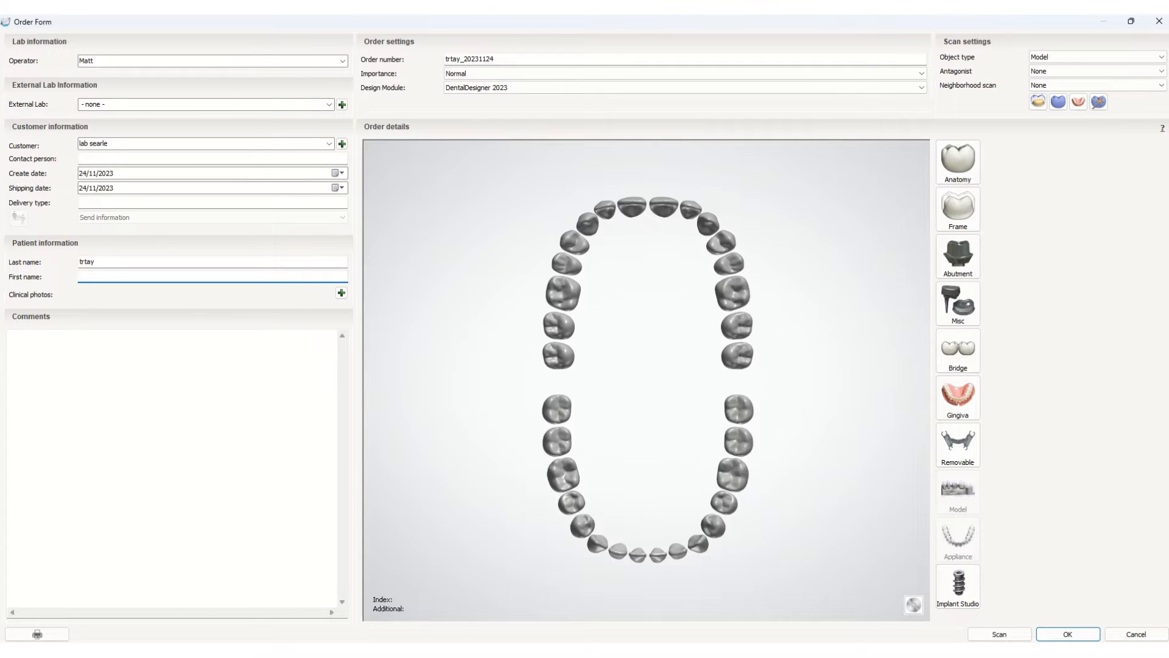
type("upper")
left_click(88, 262)
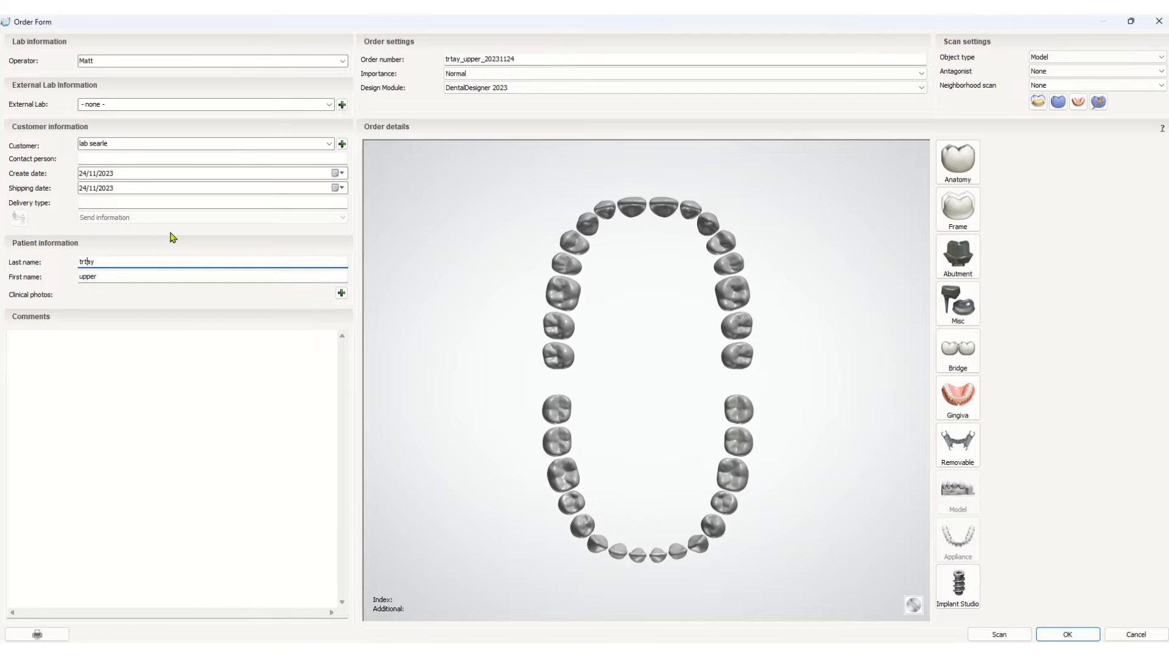
key("BackSpace")
Keep the scan object type as Model and assign a Customized Impression Tray appliance to upper tooth 16
left_click(1057, 58)
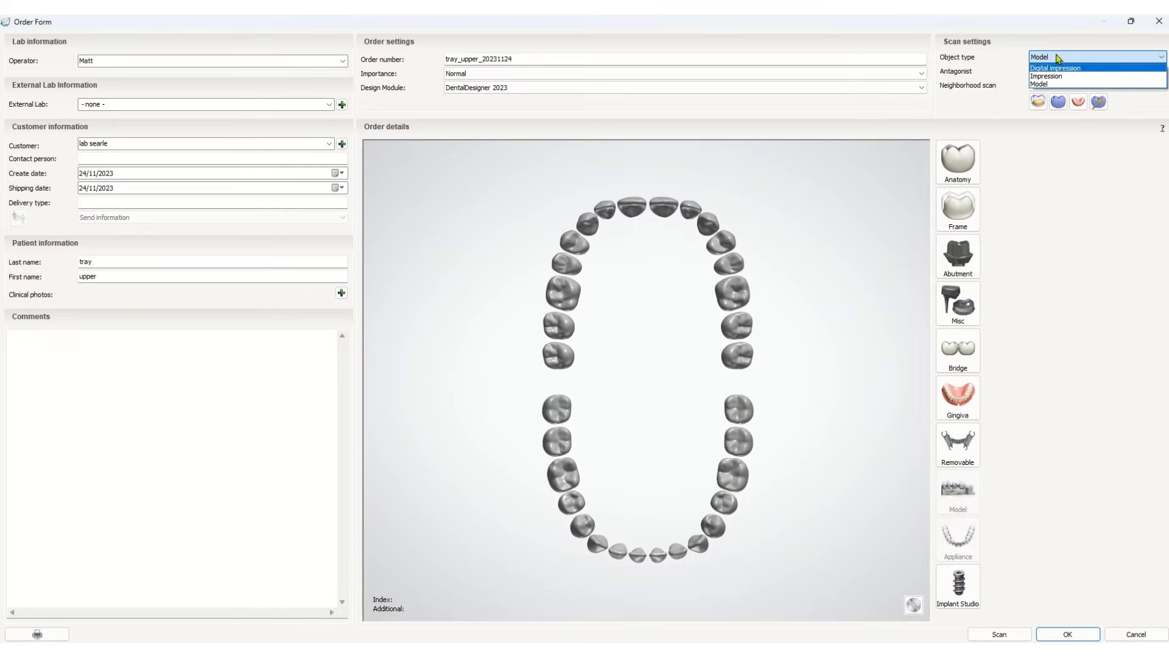
left_click(1058, 59)
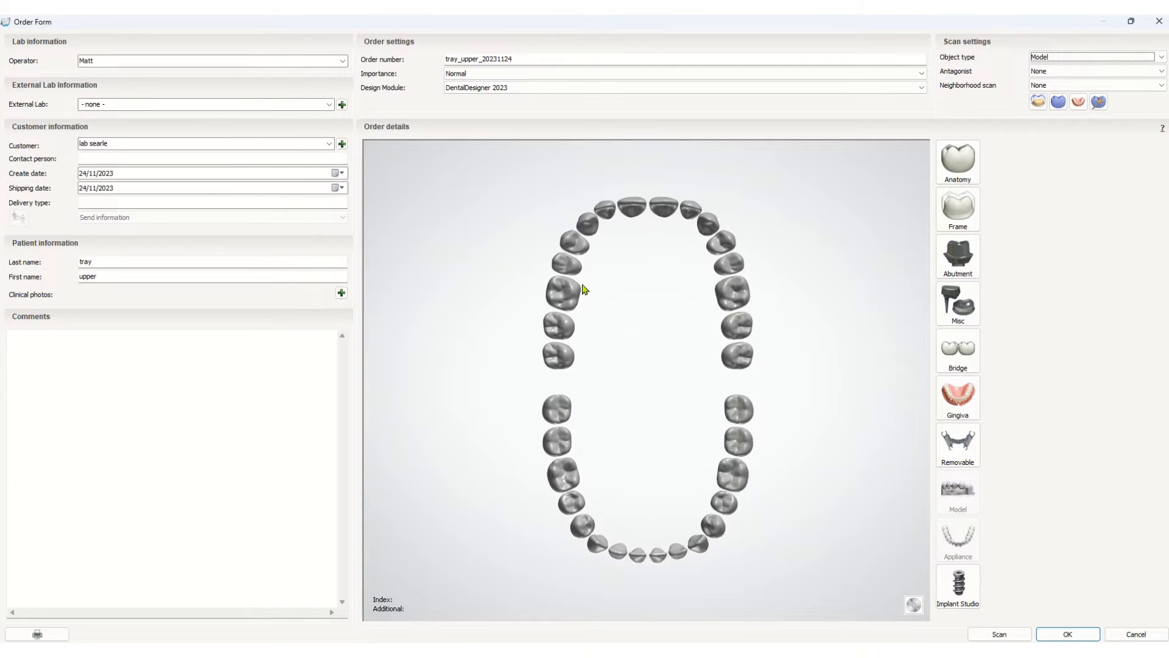
left_click(570, 299)
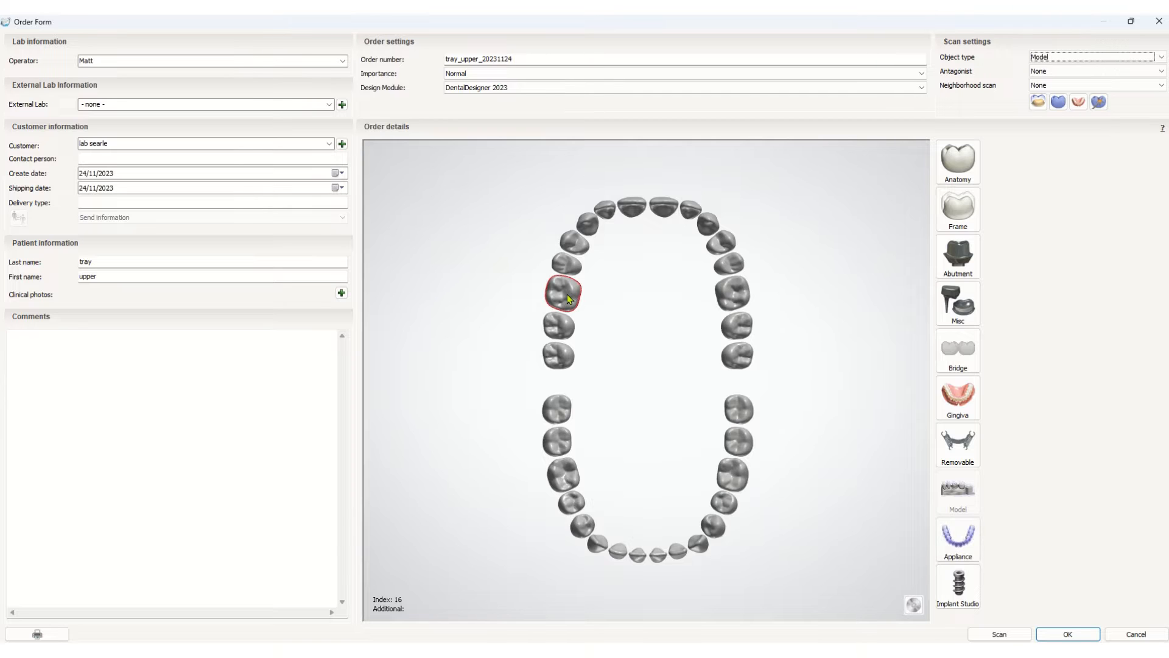
left_click(957, 537)
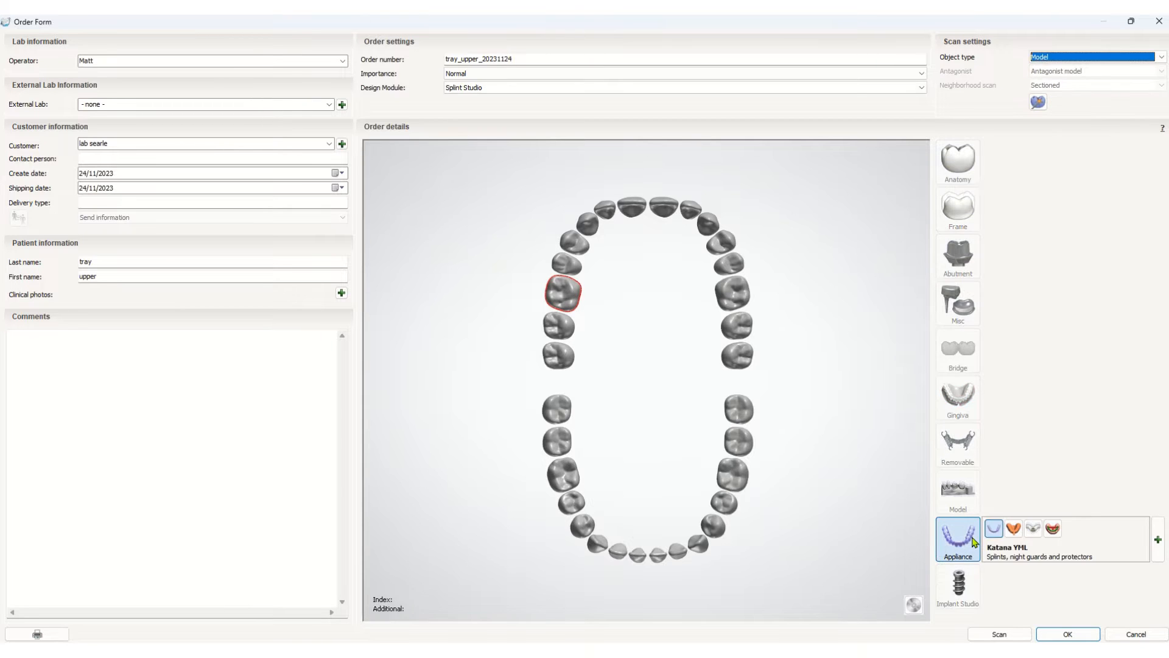
left_click(1014, 530)
left_click(1157, 537)
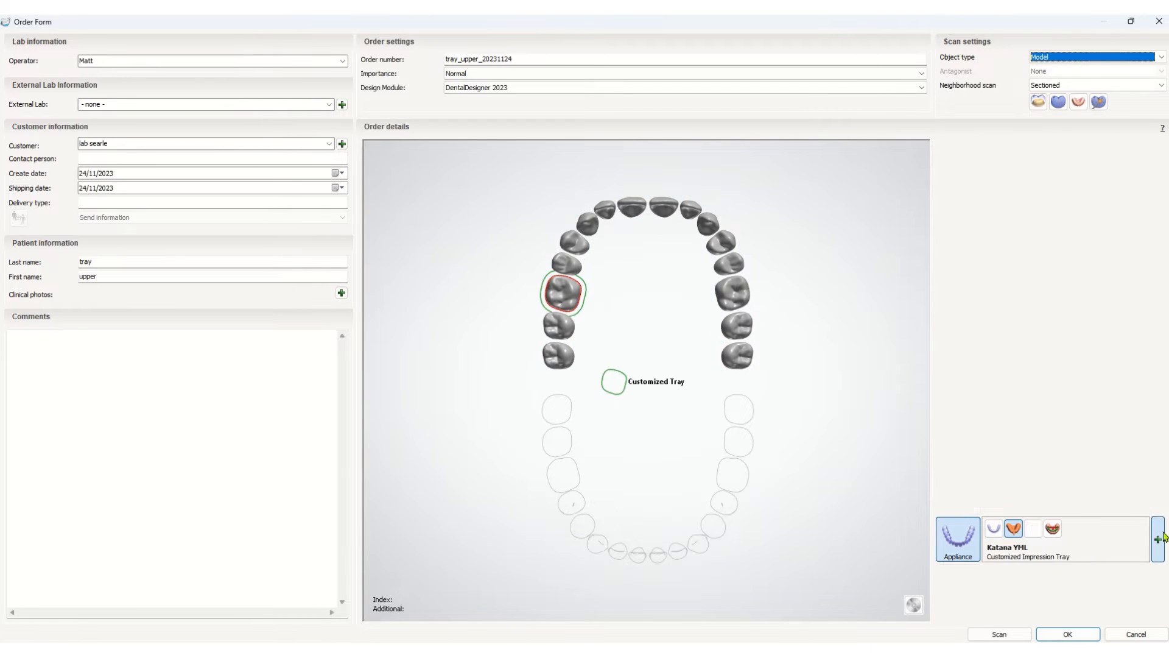
Set the tray's material to NextDent Tray and its manufacturer to lab searle, and save the order
left_click(1142, 518)
scroll(1102, 558, "down", 3)
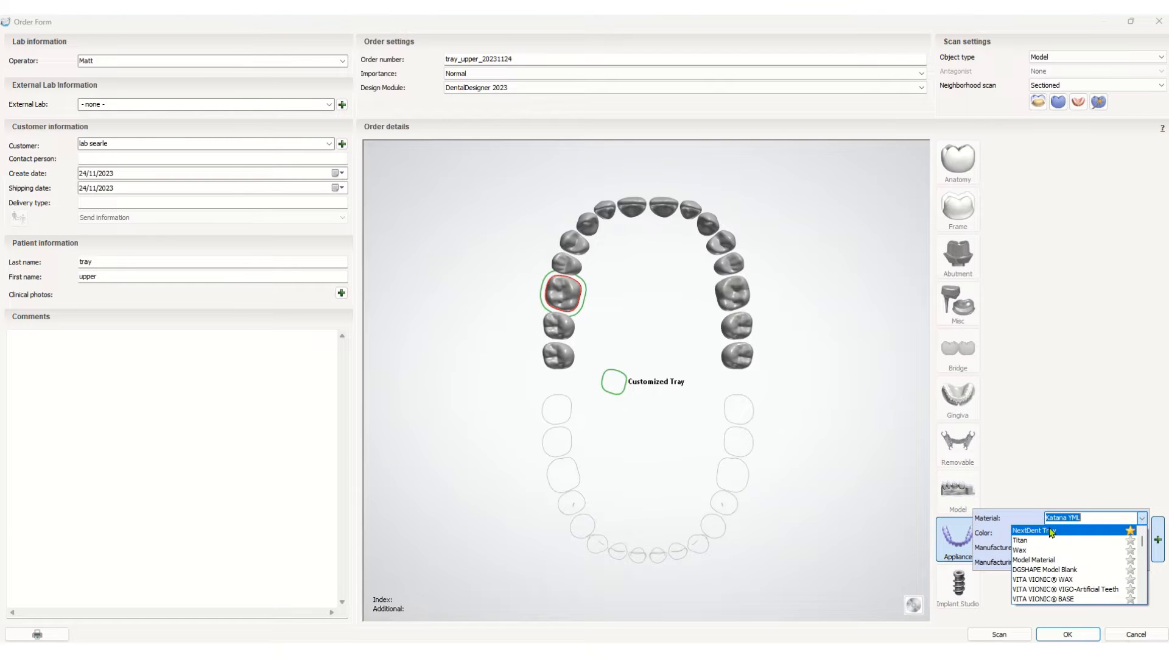
left_click(1094, 532)
left_click(1115, 547)
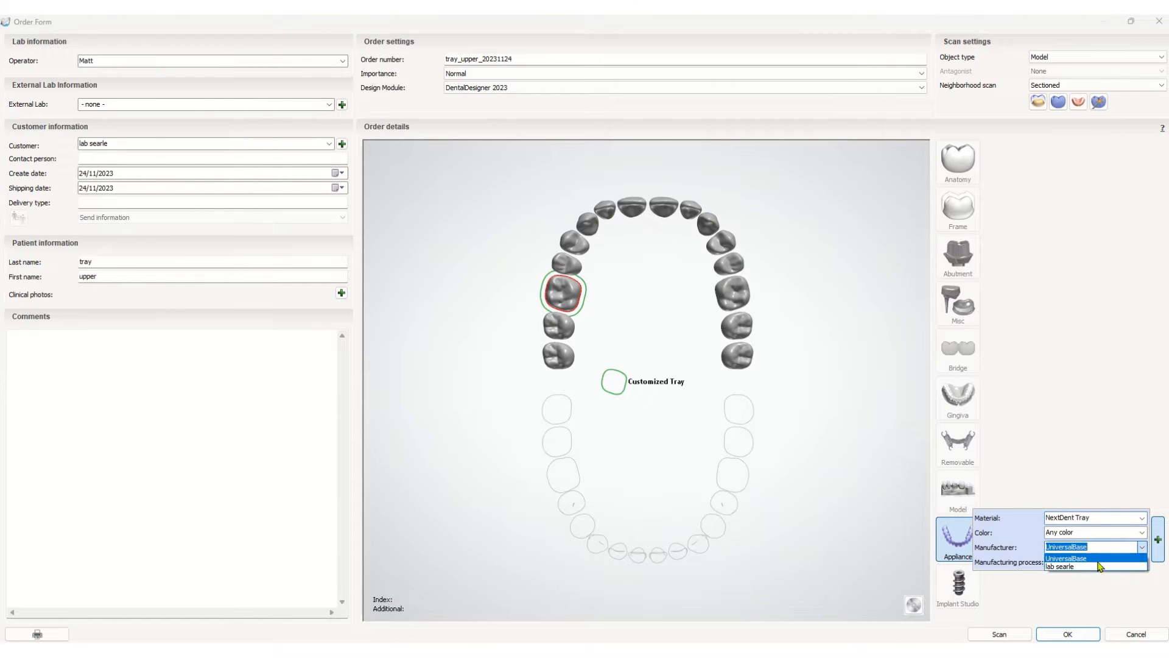
left_click(1092, 574)
left_click(1105, 428)
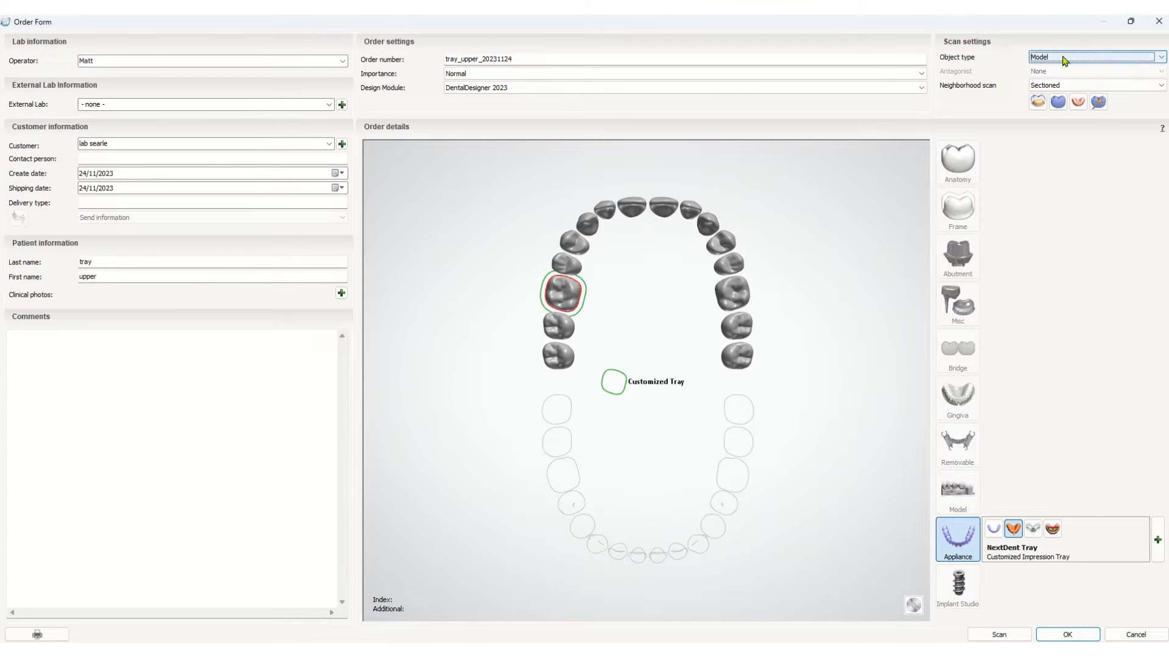
left_click(1069, 633)
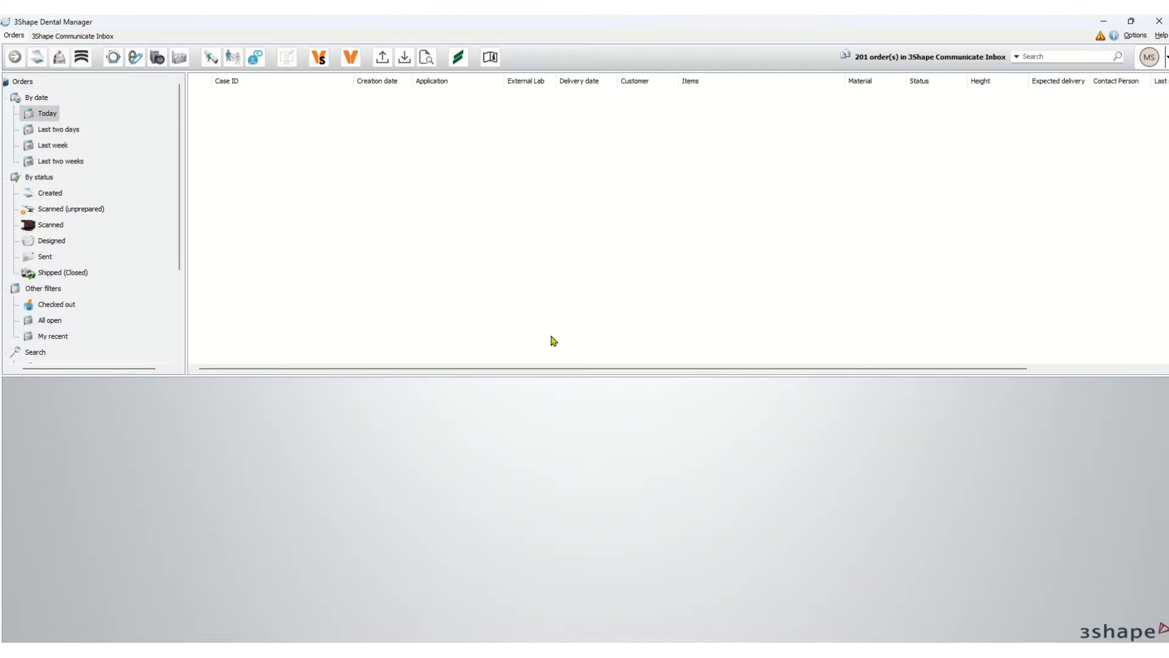
Import the RPD upper 1 scan from the RPD Upper 1 folder as the tray_upper_20231124 order's preparation scan
right_click(268, 102)
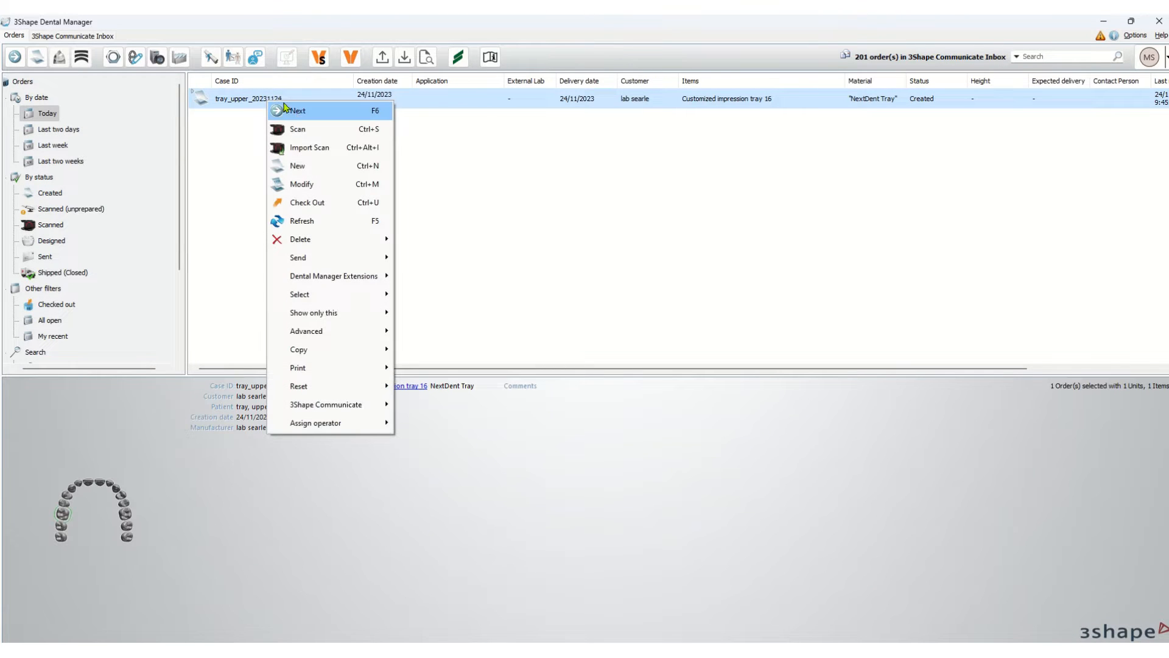
left_click(318, 149)
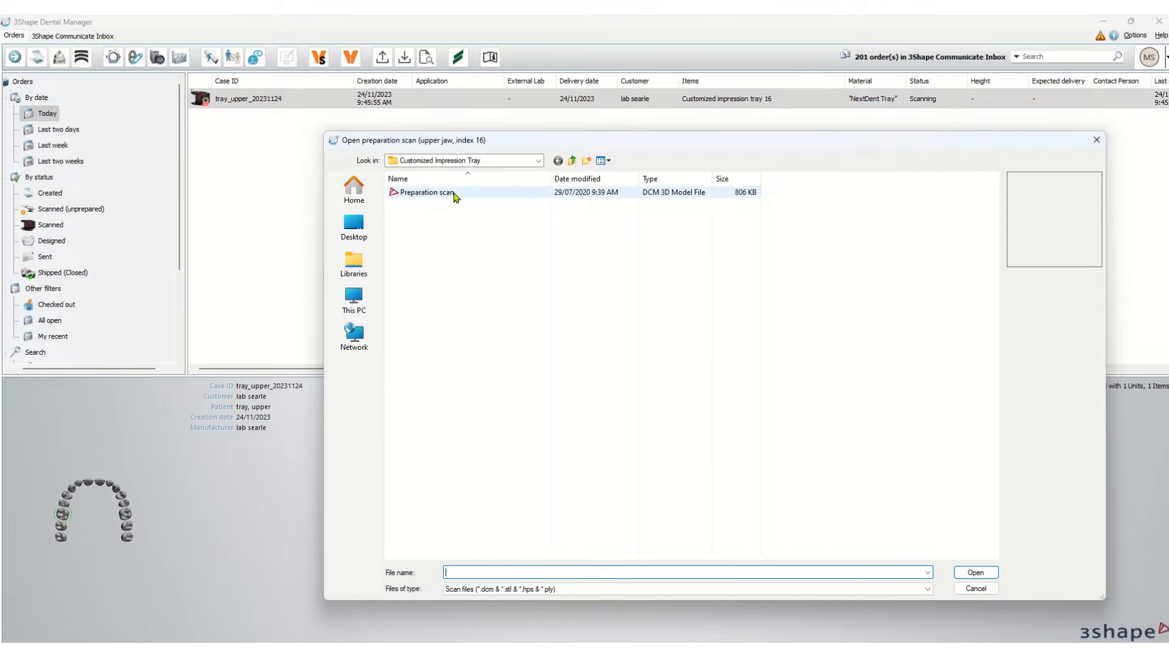
left_click(572, 160)
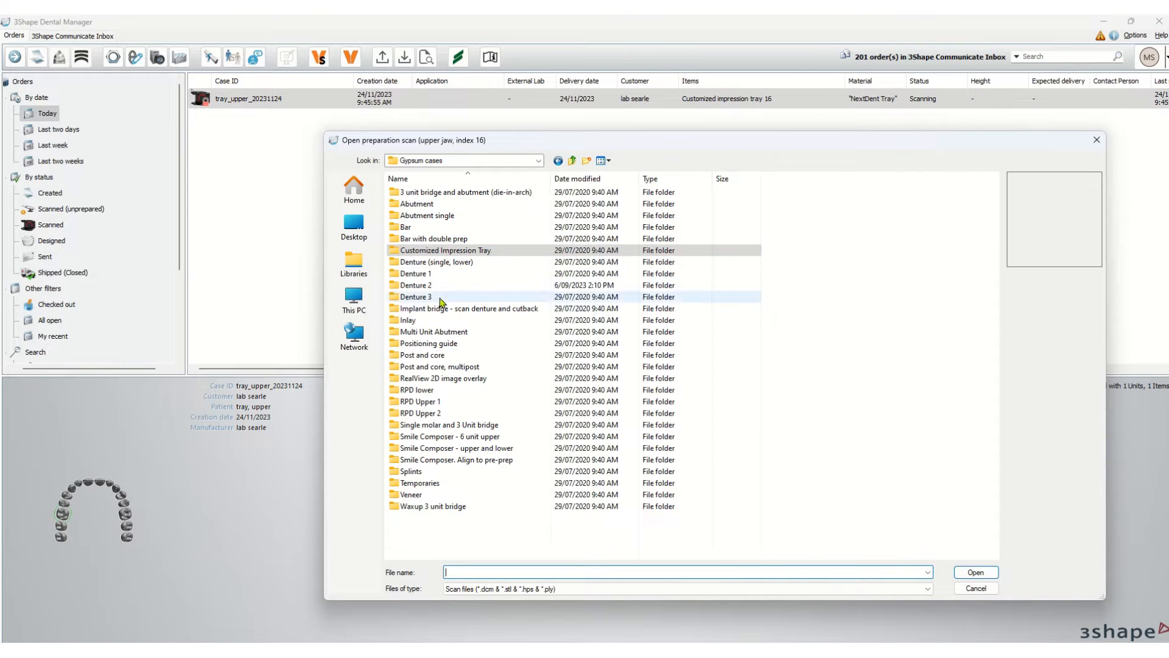
double_click(450, 405)
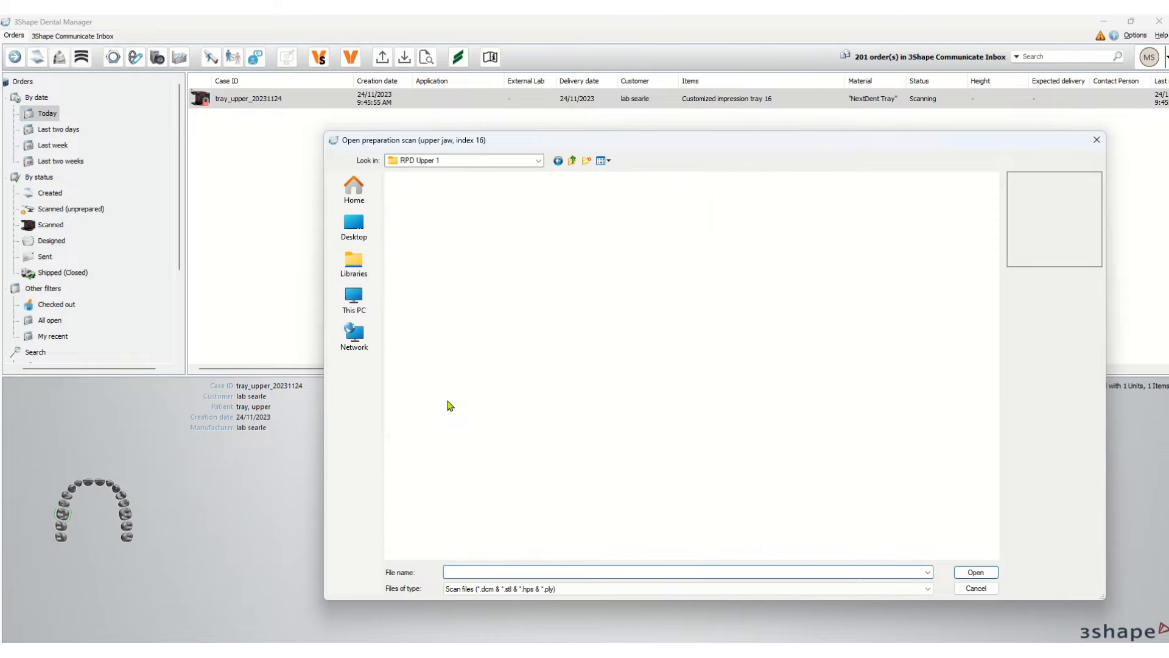
left_click(431, 192)
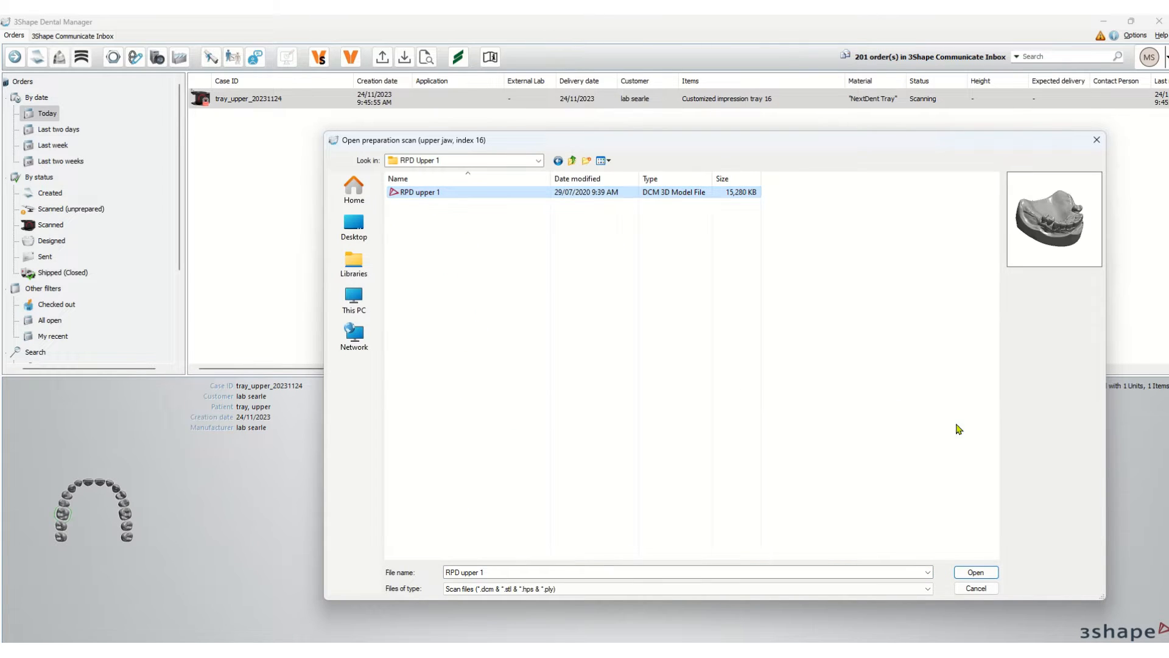
left_click(990, 573)
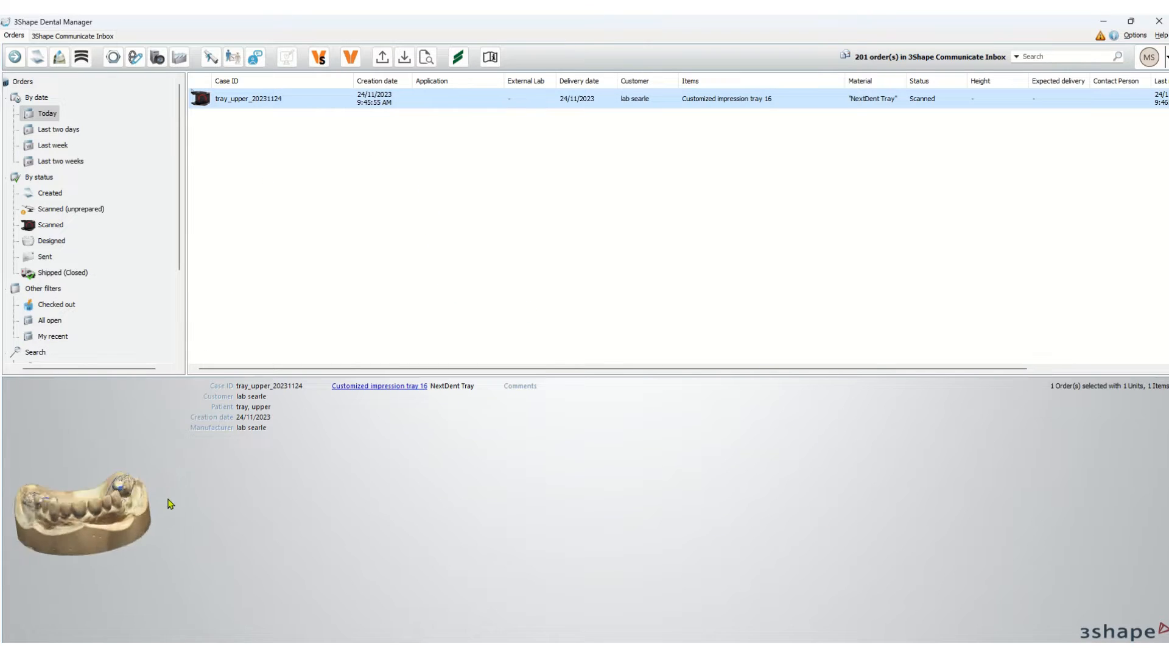
Open the scanned tray order for design and set the block-out insertion direction from a view facing the occlusal surfaces
right_click(327, 96)
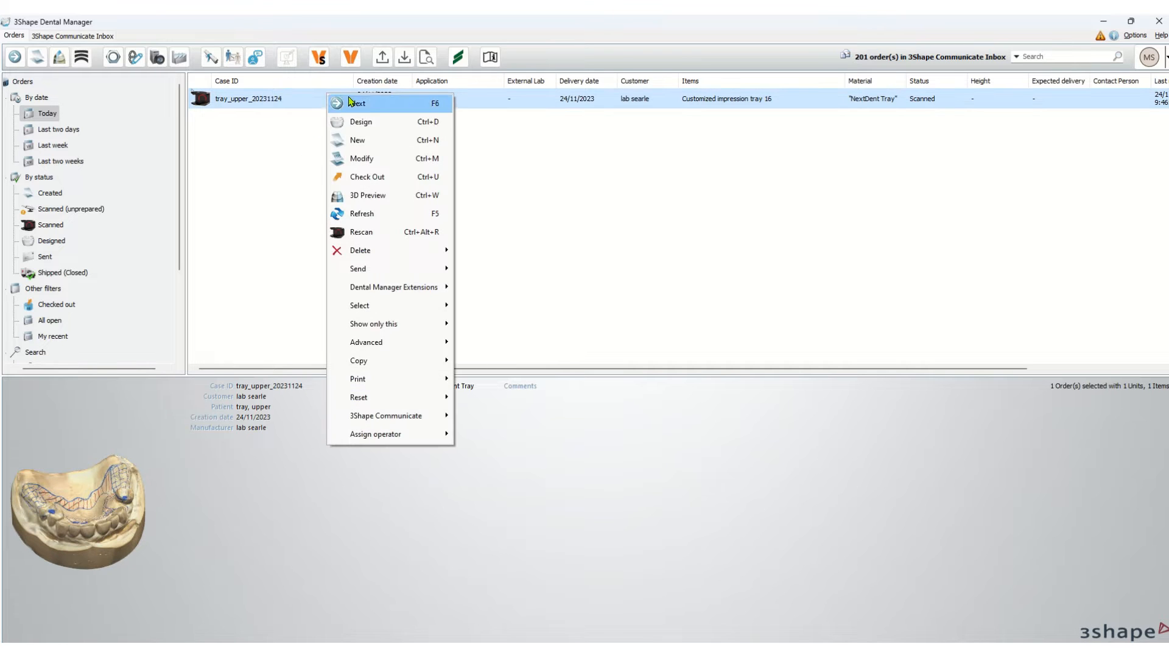
left_click(387, 124)
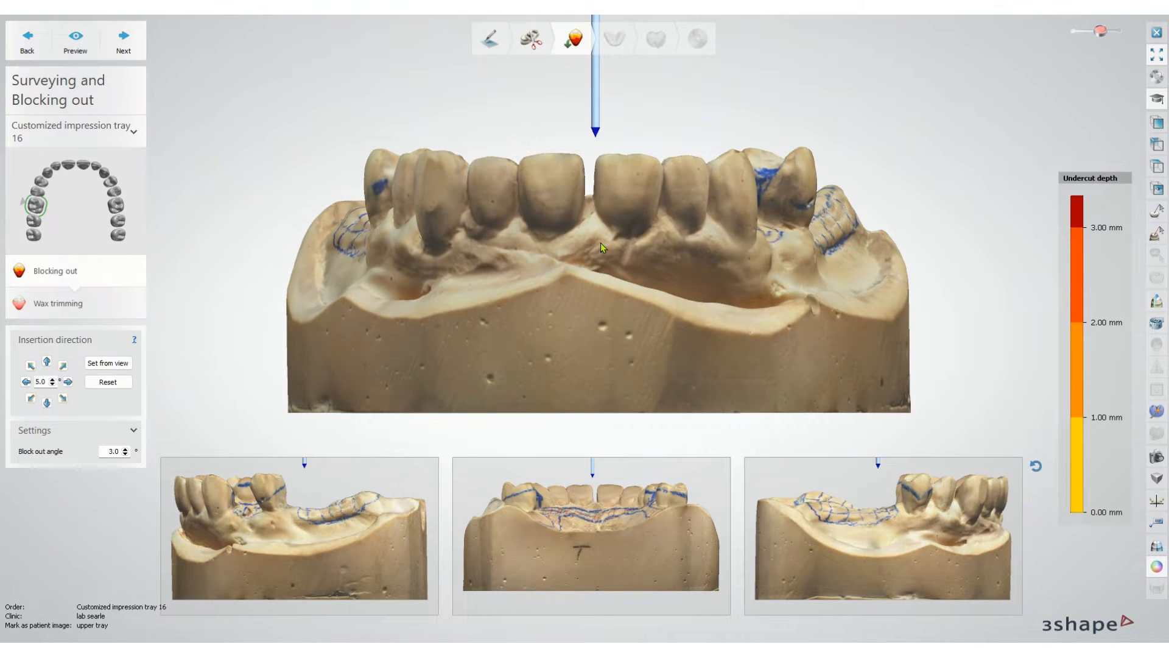
scroll(600, 242, "down", 4)
right_click_drag(600, 242, 804, 120)
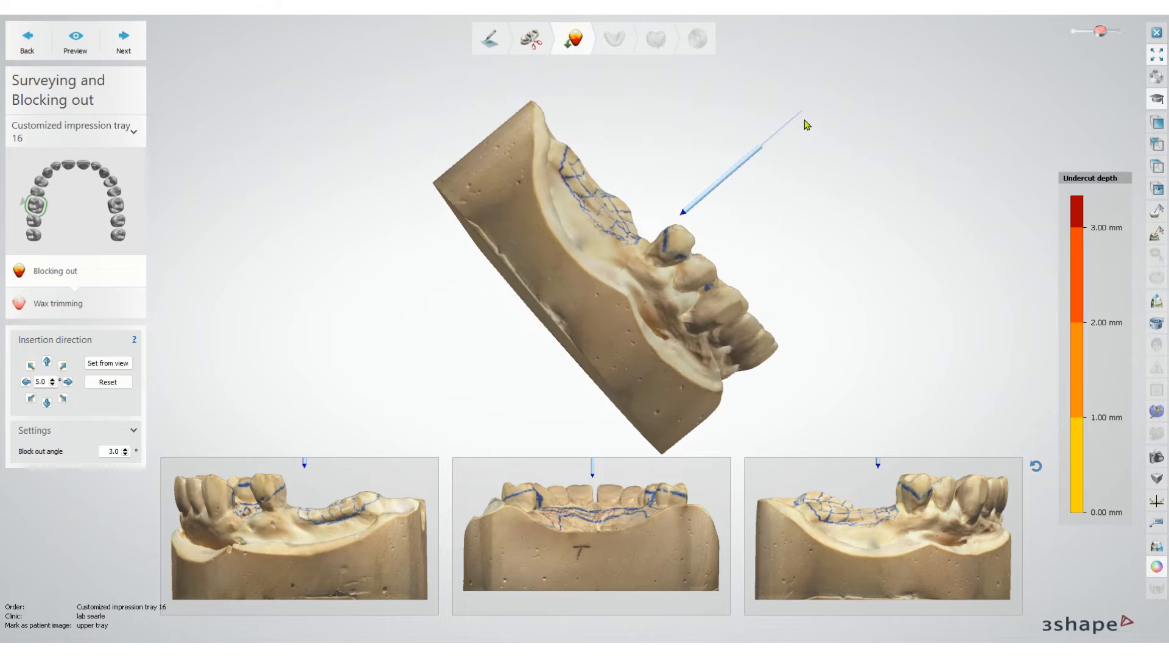
right_click_drag(681, 216, 789, 252)
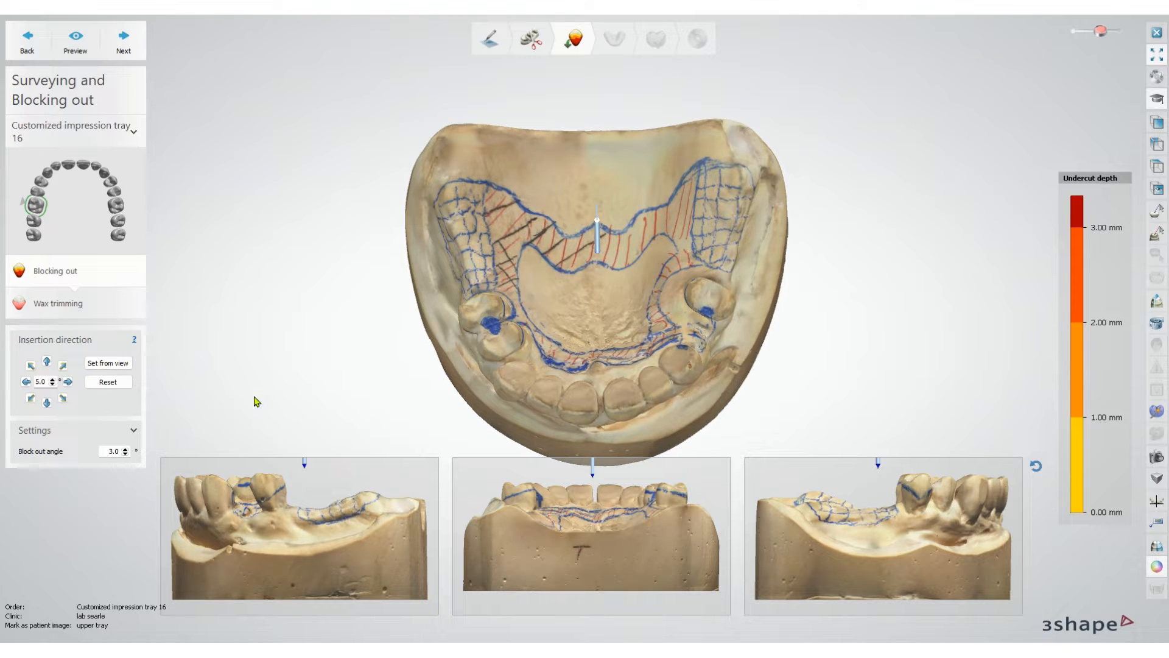
left_click(108, 364)
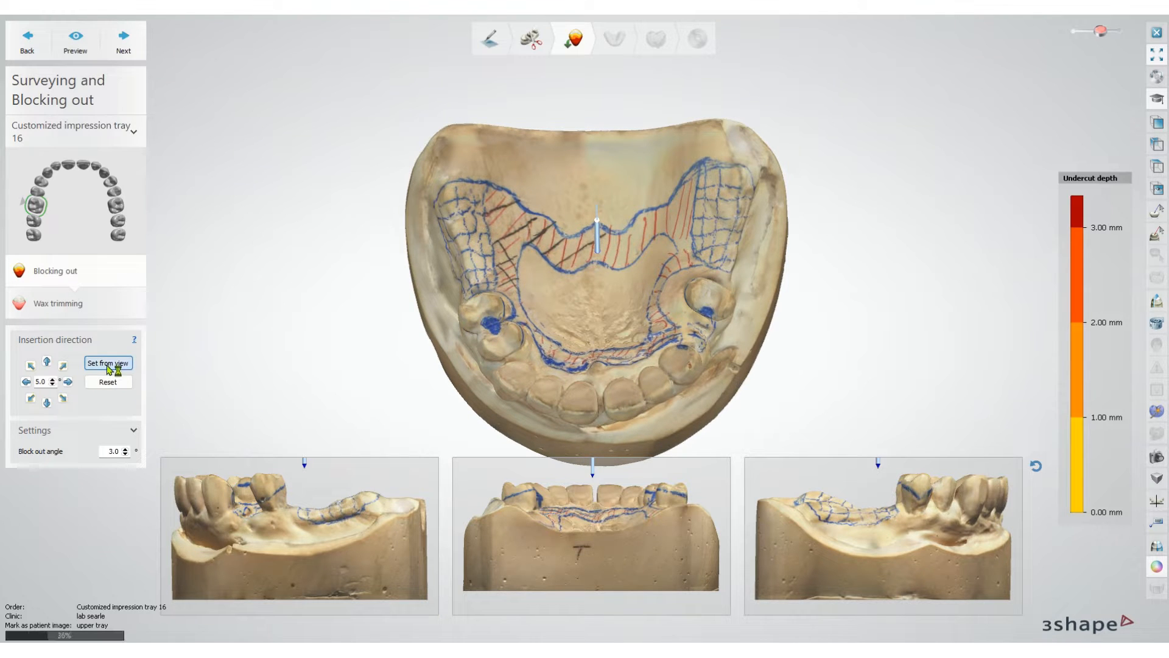
right_click_drag(612, 373, 727, 341)
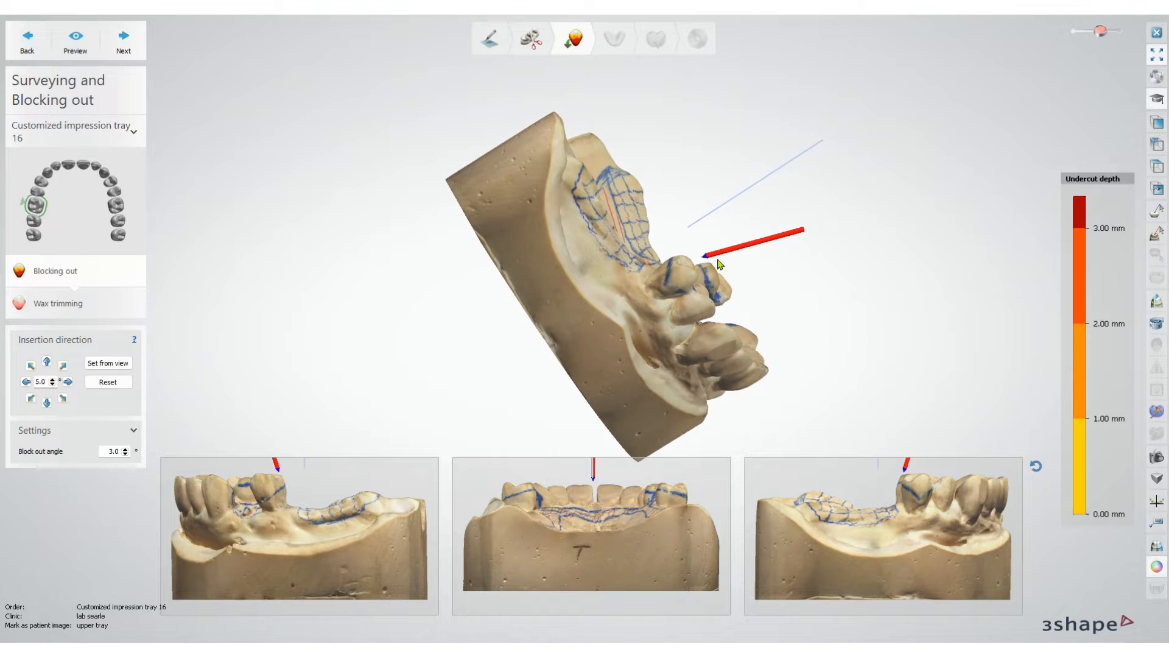
scroll(861, 224, "up", 3)
scroll(284, 244, "down", 4)
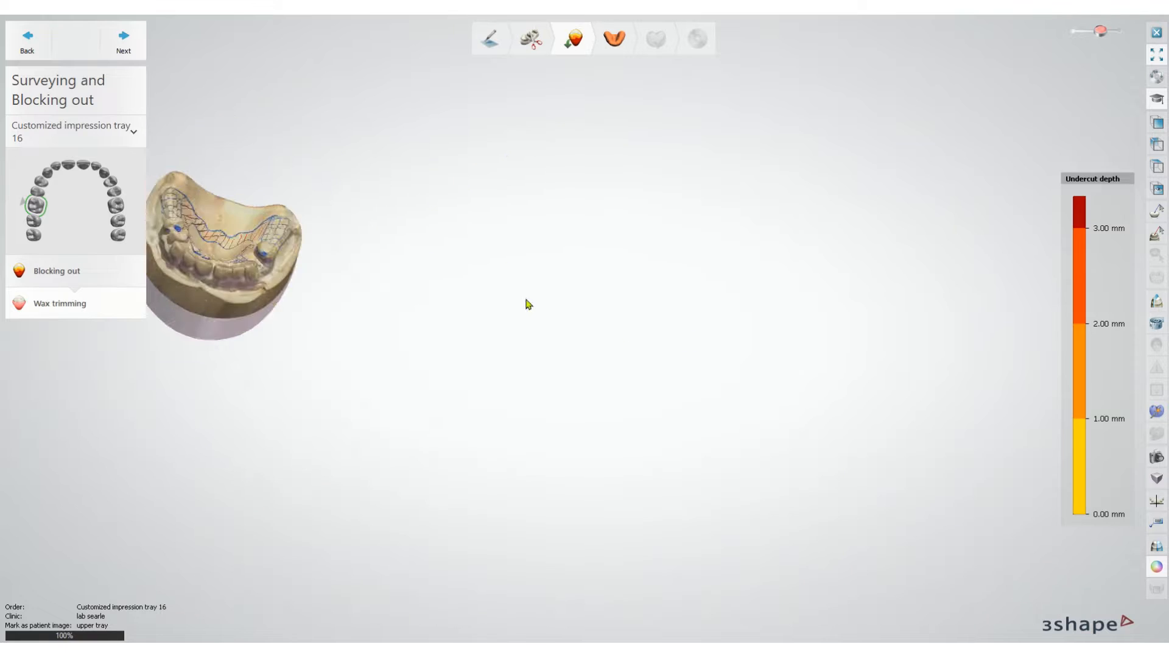
Build up wax in the gap between the isolated back tooth and its neighbour, using a 5.00 mm knife, 190 µm level and 4.00 mm limit
mouse_move(467, 285)
right_mouse_down()
mouse_move(574, 275)
mouse_move(516, 329)
mouse_move(504, 384)
mouse_move(469, 296)
mouse_move(529, 350)
mouse_move(527, 315)
mouse_move(517, 331)
right_mouse_up()
left_click(34, 389)
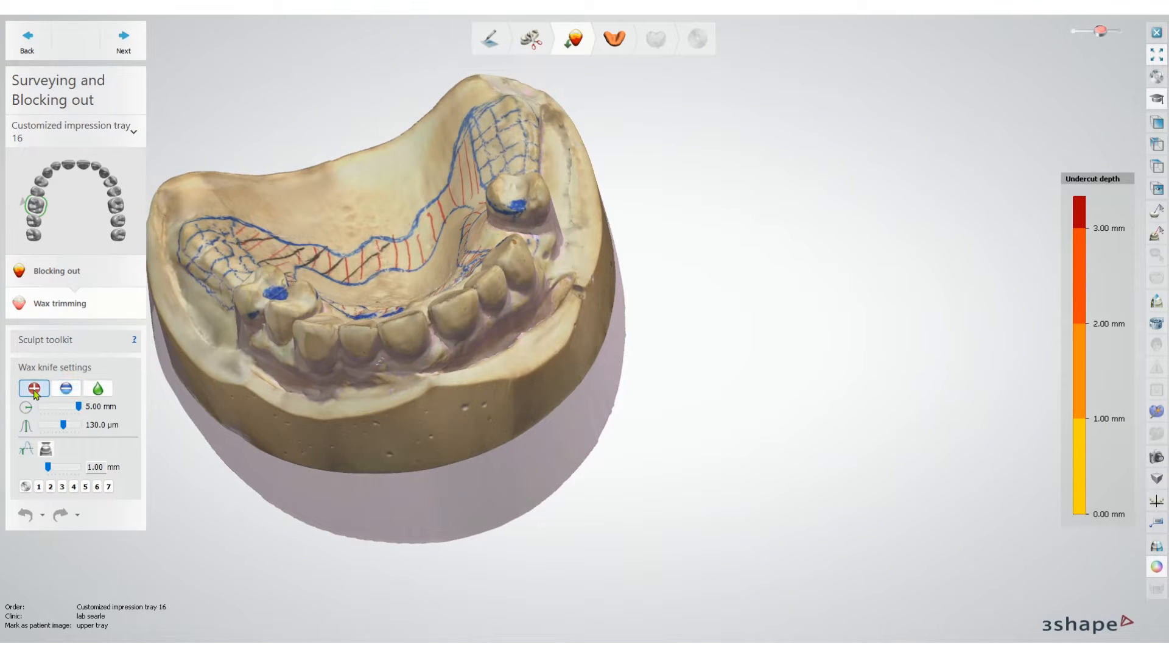
left_click(66, 409)
right_click_drag(712, 271, 709, 350)
scroll(518, 267, "up", 5)
right_click_drag(518, 365, 548, 357)
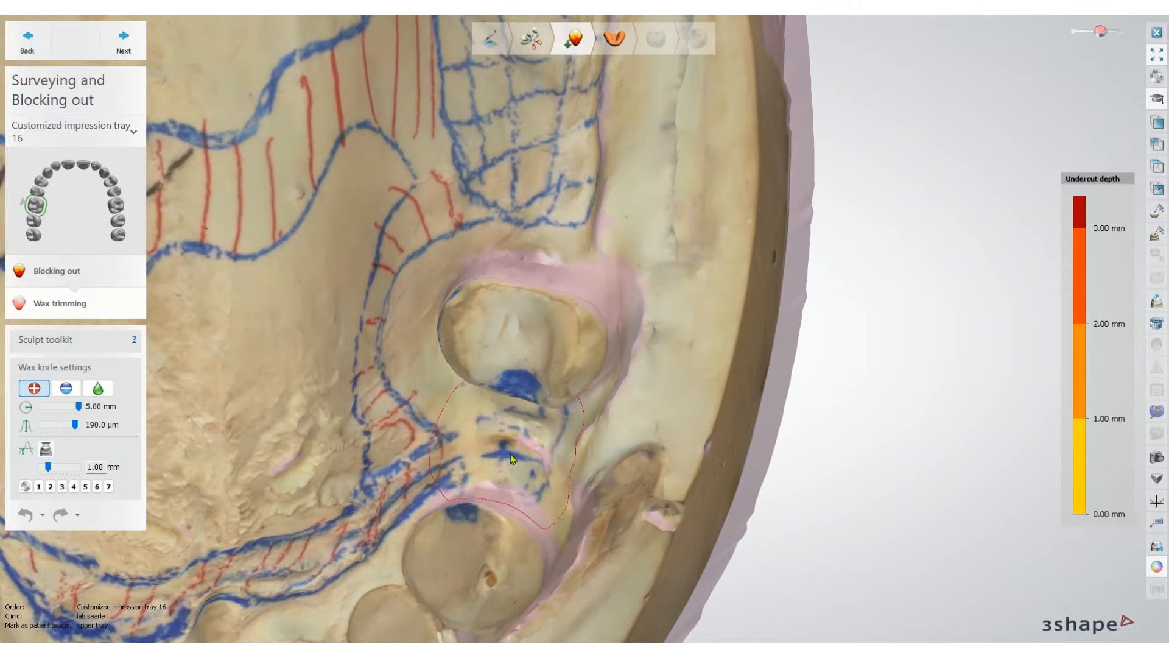
right_click_drag(542, 426, 548, 403)
mouse_move(548, 403)
left_mouse_down()
mouse_move(520, 412)
mouse_move(536, 384)
left_mouse_up()
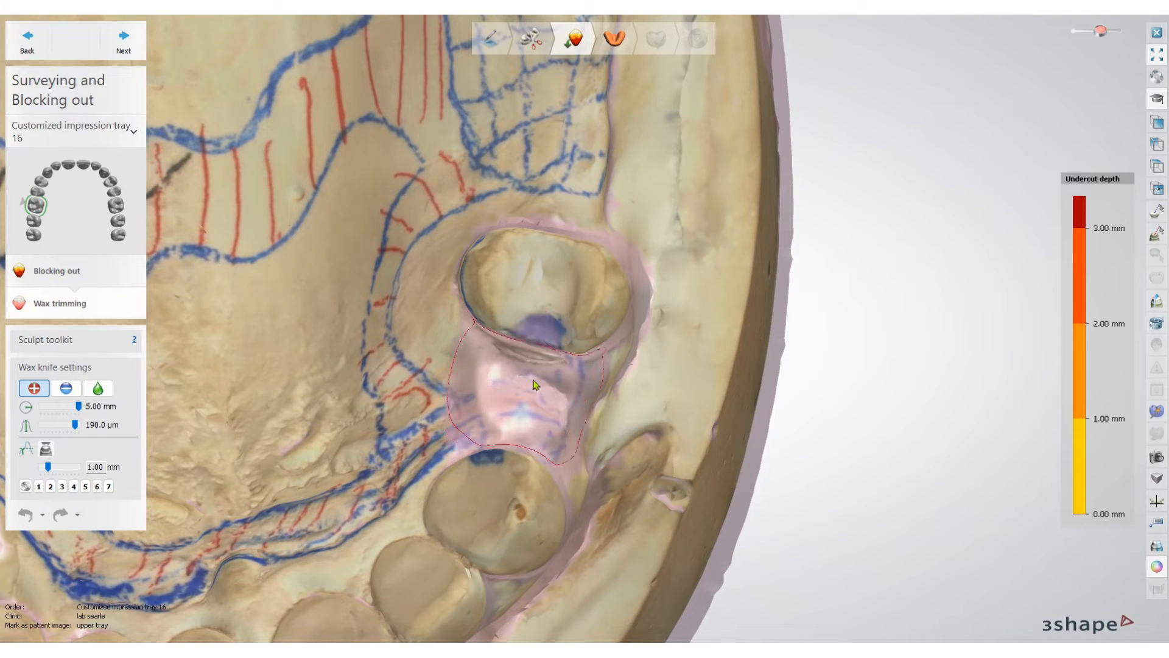
left_click_drag(73, 467, 78, 466)
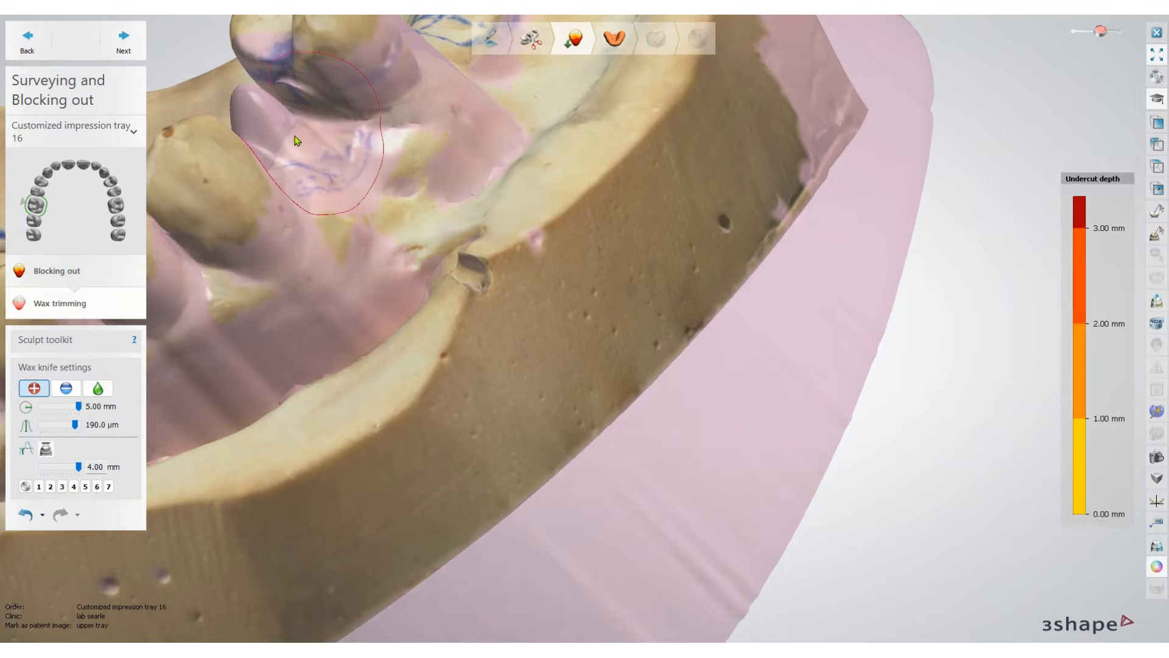
mouse_move(323, 117)
left_mouse_down()
mouse_move(267, 127)
mouse_move(280, 110)
left_mouse_up()
Smooth the added wax in the gap beside the isolated back tooth with the 5.00 mm wax knife at strength 0.90
left_click(99, 391)
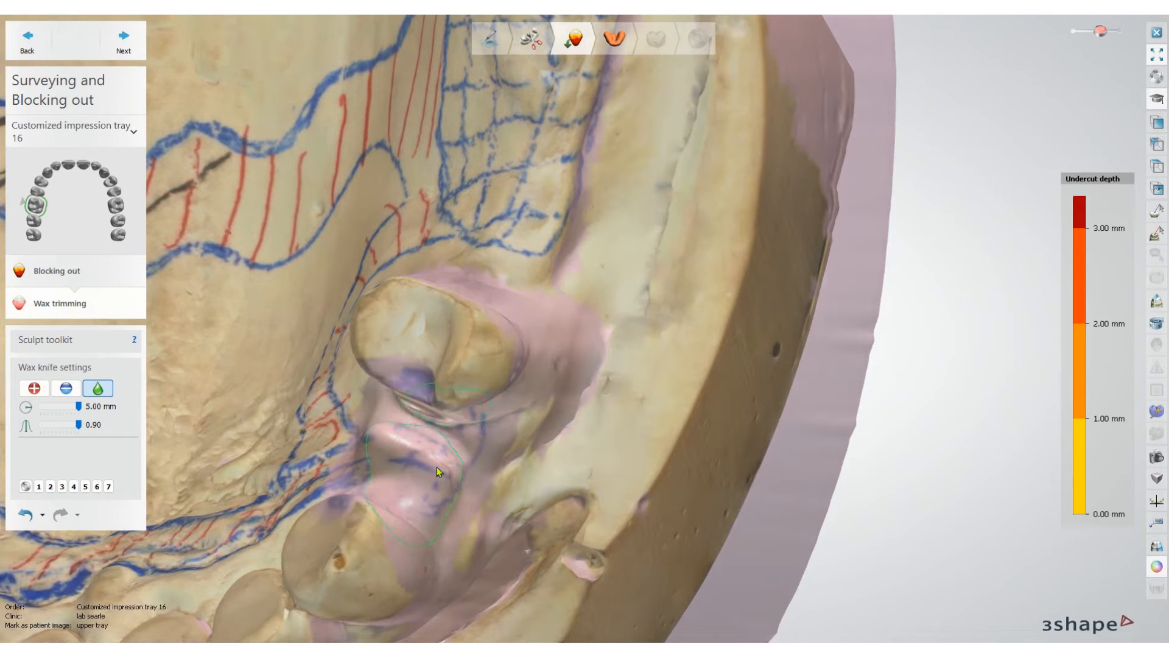
mouse_move(437, 467)
left_mouse_down()
mouse_move(396, 455)
mouse_move(451, 484)
mouse_move(385, 454)
mouse_move(402, 457)
left_mouse_up()
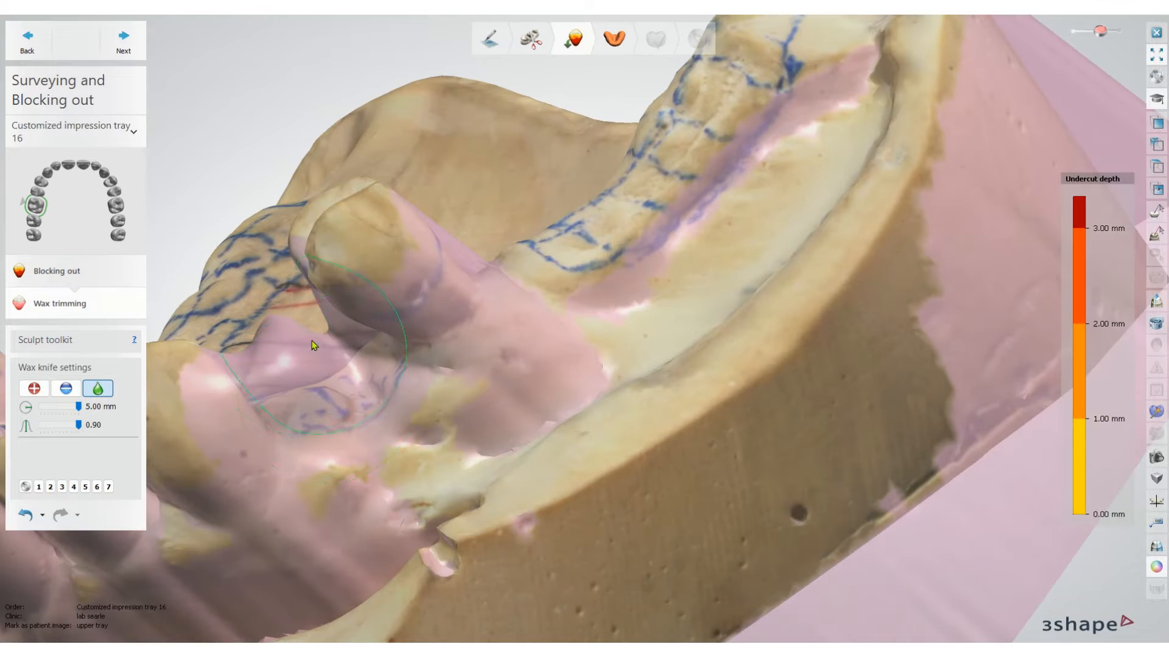
mouse_move(313, 345)
left_mouse_down()
mouse_move(265, 323)
mouse_move(284, 349)
mouse_move(270, 326)
mouse_move(277, 341)
left_mouse_up()
scroll(320, 342, "down", 5)
right_click_drag(321, 342, 406, 504)
scroll(247, 391, "up", 6)
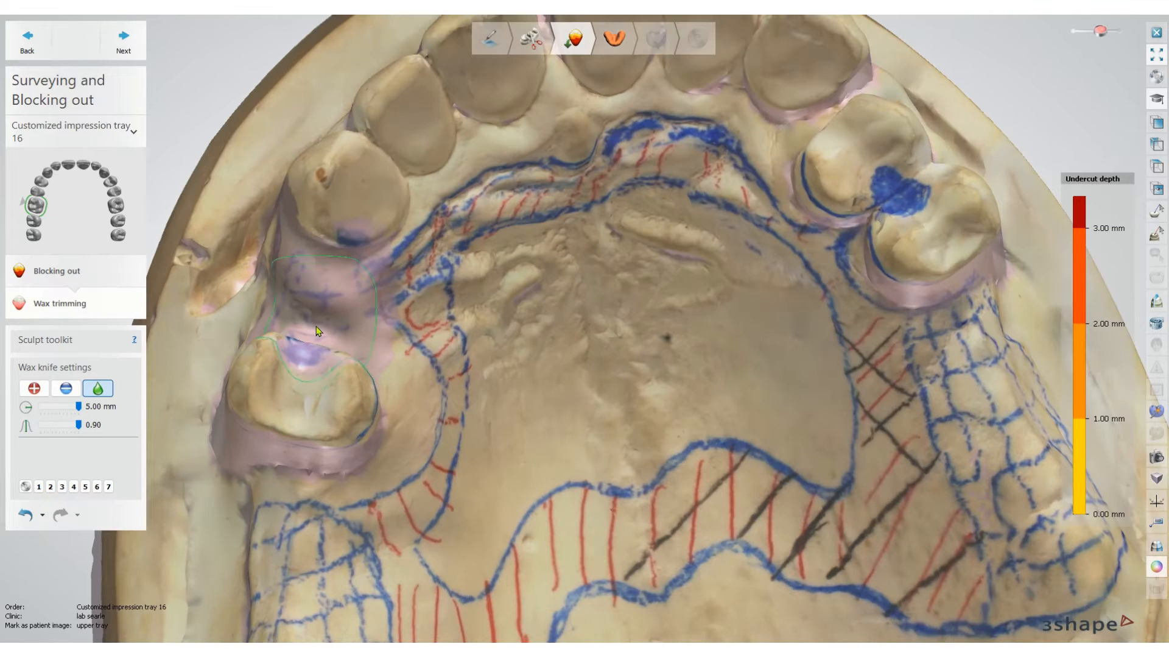
right_click_drag(314, 343, 268, 442)
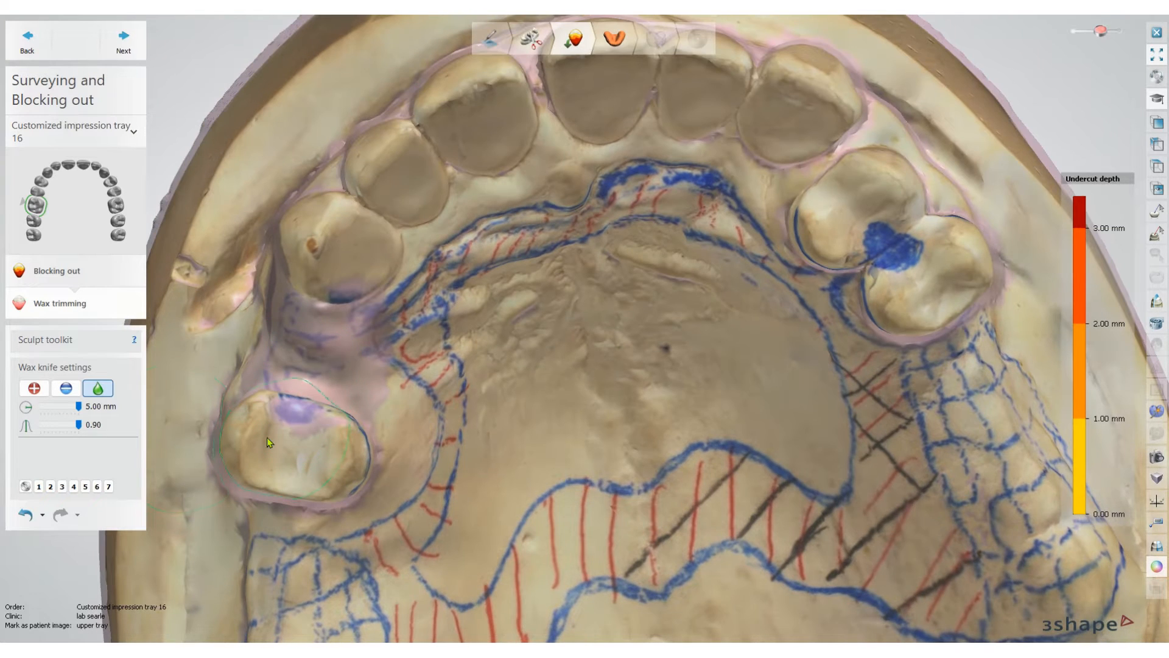
Try a wax build-up on the middle of the palate with a 5.00 mm knife, 210 µm level and 0.80 mm limit, and undo it
left_click(34, 388)
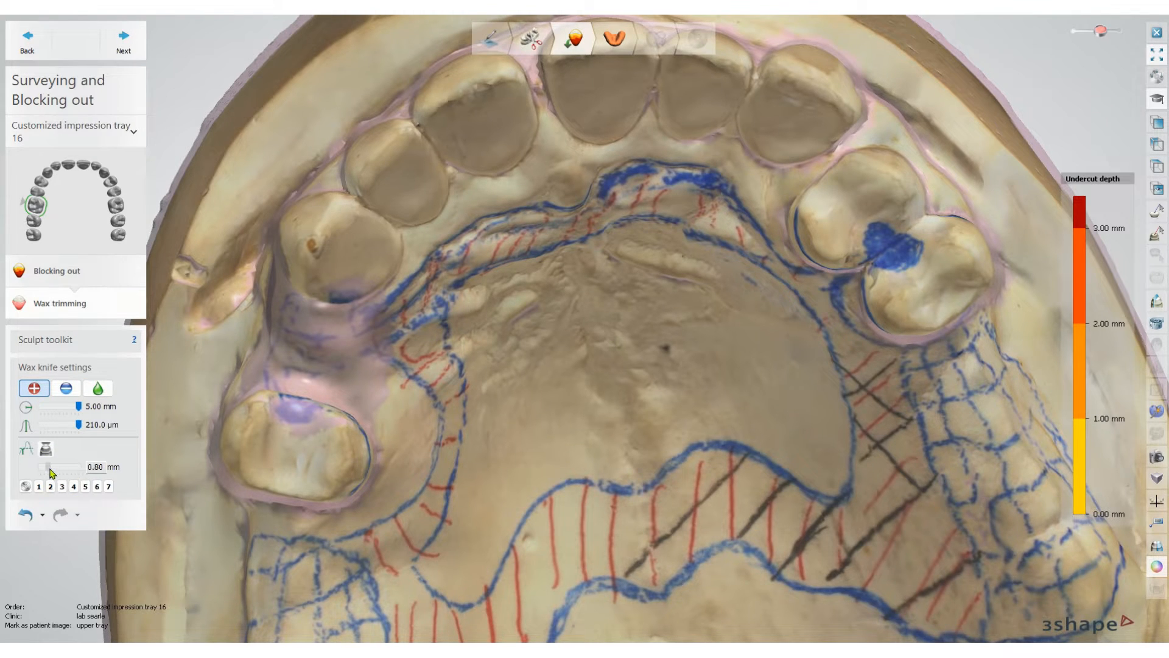
scroll(487, 385, "up", 5)
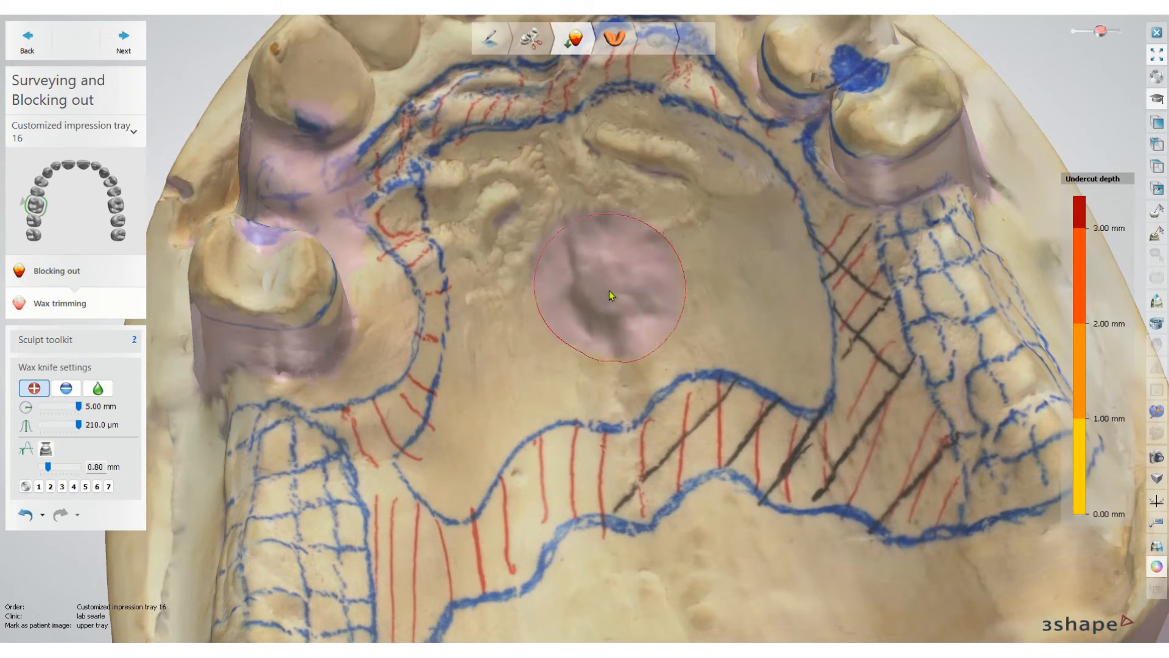
mouse_move(609, 290)
left_mouse_down()
mouse_move(620, 290)
mouse_move(601, 294)
left_mouse_up()
mouse_move(601, 294)
right_mouse_down()
mouse_move(702, 255)
mouse_move(666, 207)
mouse_move(663, 253)
right_mouse_up()
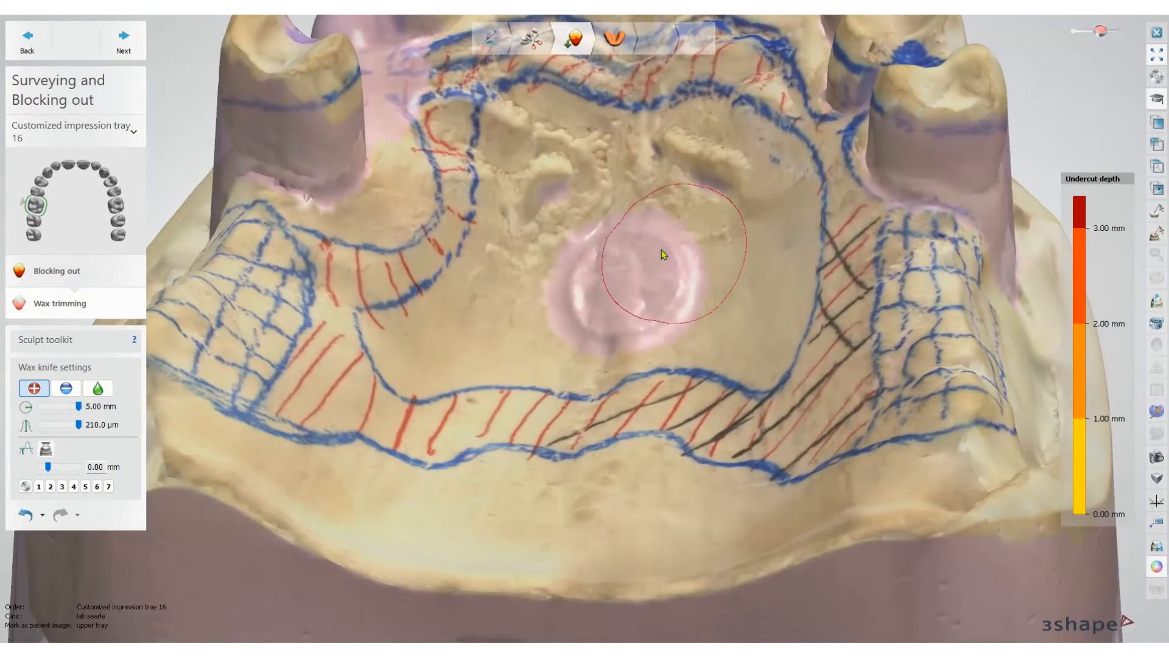
left_click(28, 515)
scroll(536, 339, "down", 5)
right_click_drag(536, 340, 633, 372)
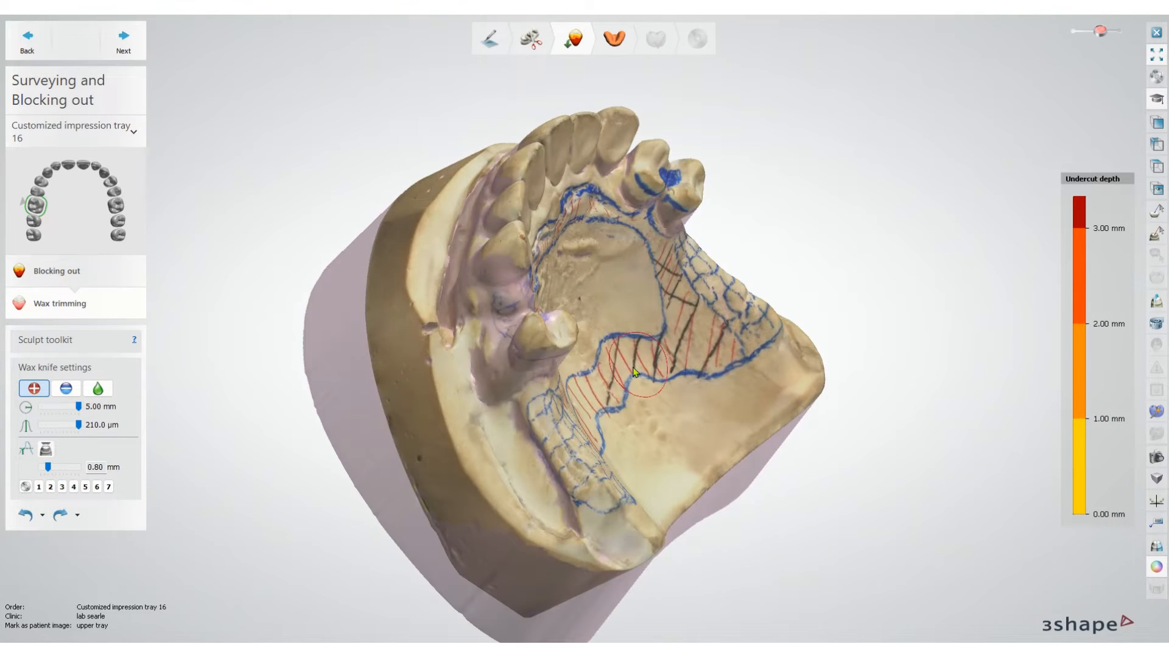
Continue to the tray design and set a base thickness of 2.50 mm and an impression gap of 2 mm
left_click(123, 42)
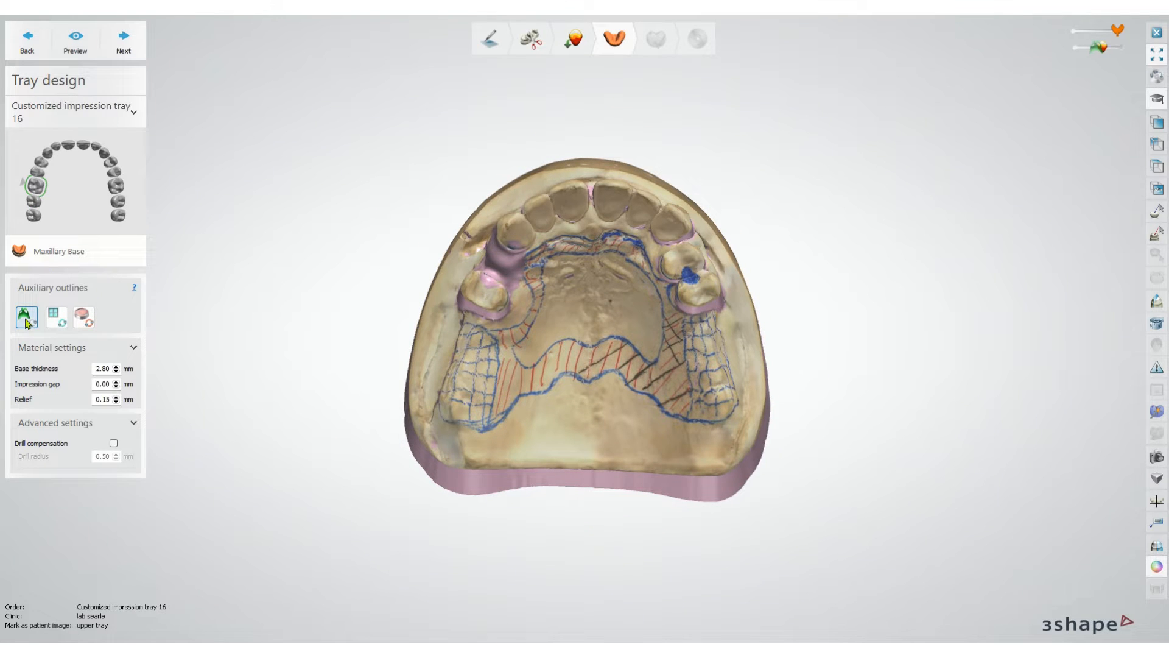
left_click(116, 371)
scroll(323, 409, "down", 3)
right_click_drag(398, 443, 433, 439)
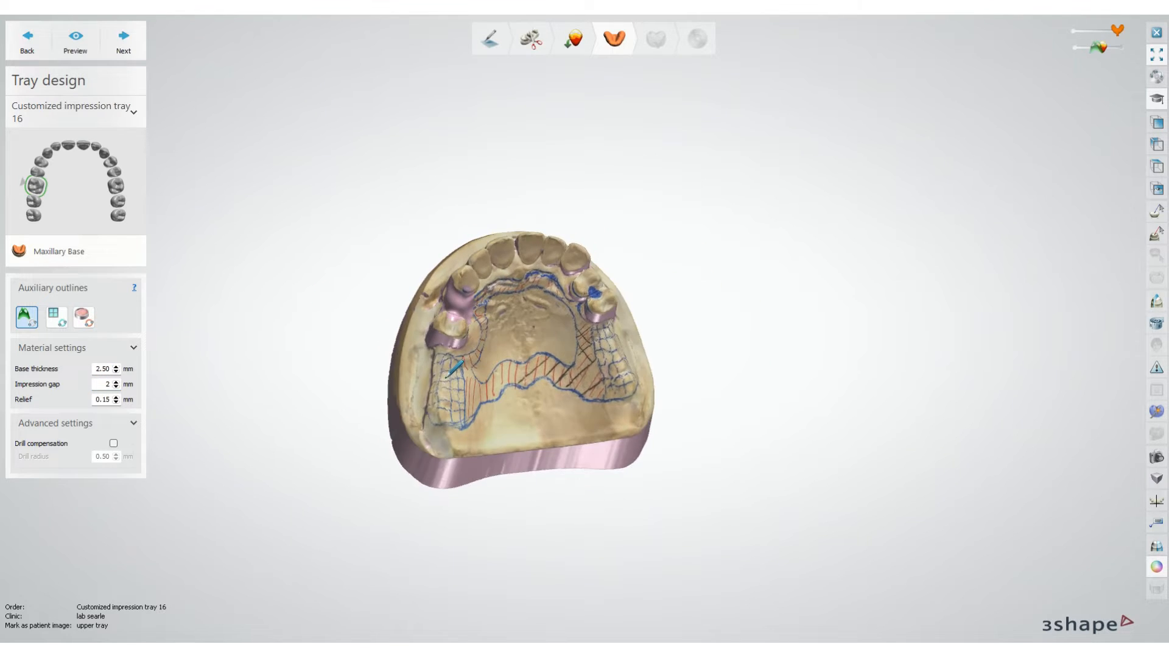
scroll(434, 440, "up", 6)
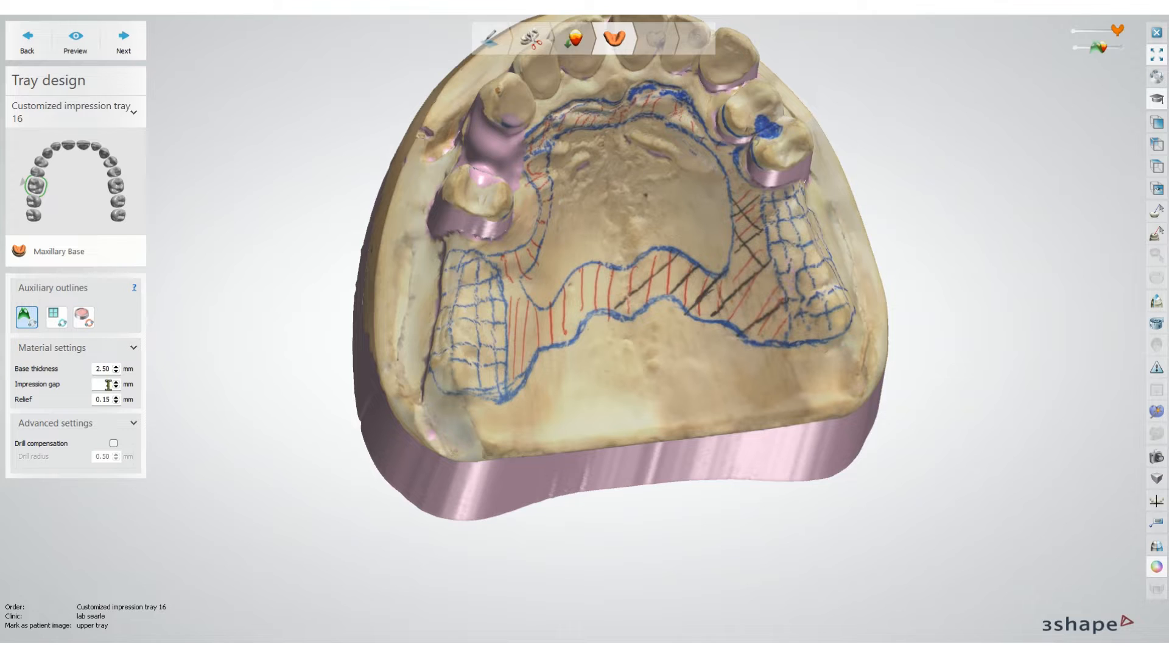
Draw a closed auxiliary outline around the central palate, inside the blue framework markings
left_click(84, 317)
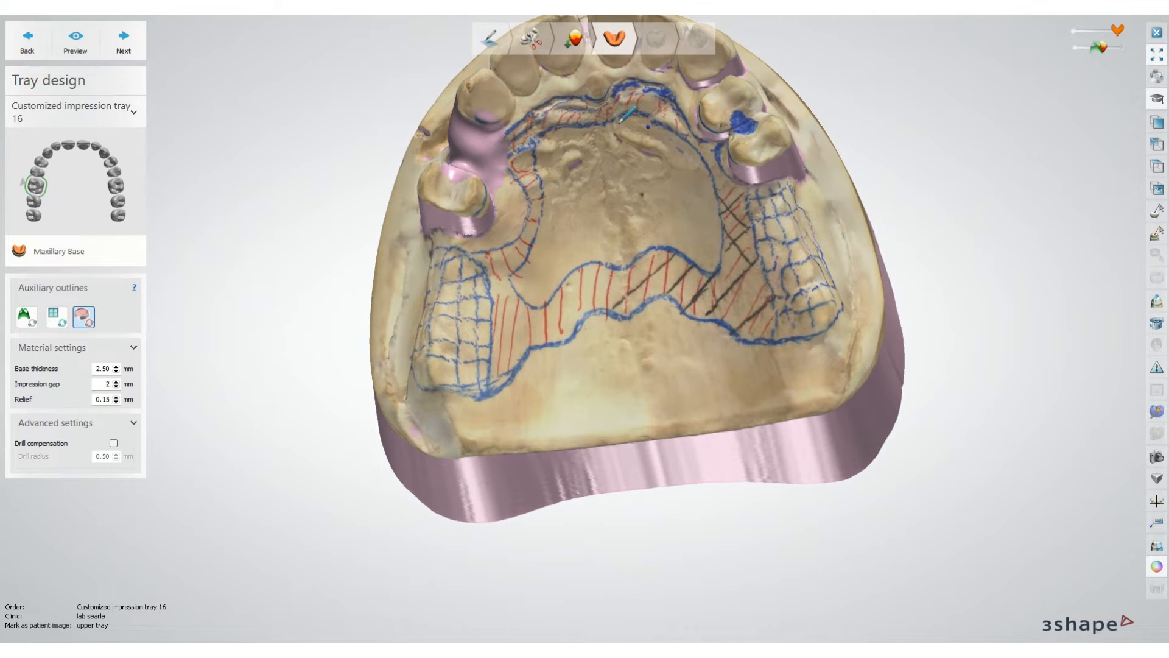
left_click(578, 130)
left_click(526, 183)
left_click(532, 262)
left_click(618, 268)
left_click(702, 243)
scroll(663, 130, "up", 8)
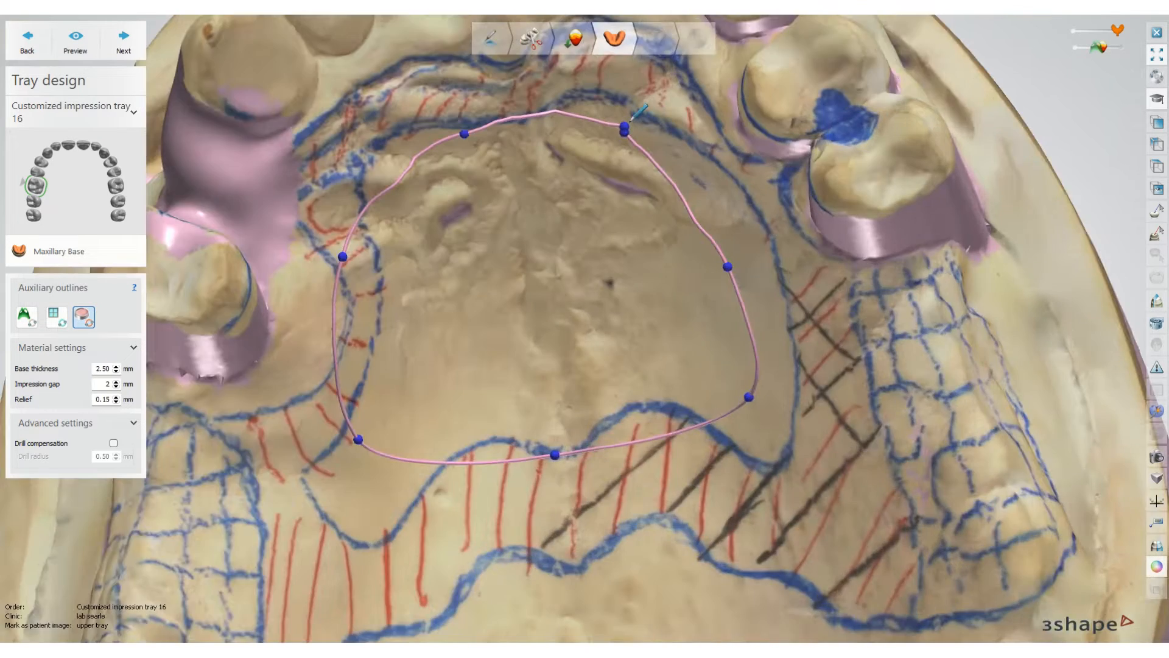
left_click(621, 131)
scroll(635, 183, "down", 5)
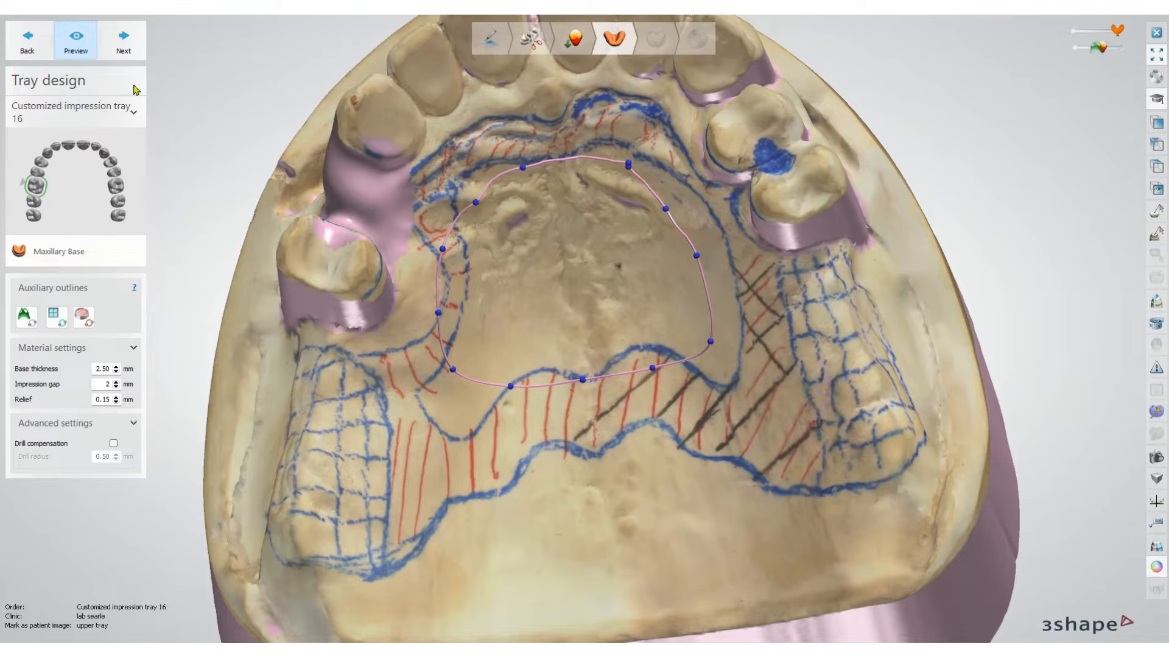
Delete the auxiliary outline drawn on the palate
left_click(76, 38)
left_click(657, 355)
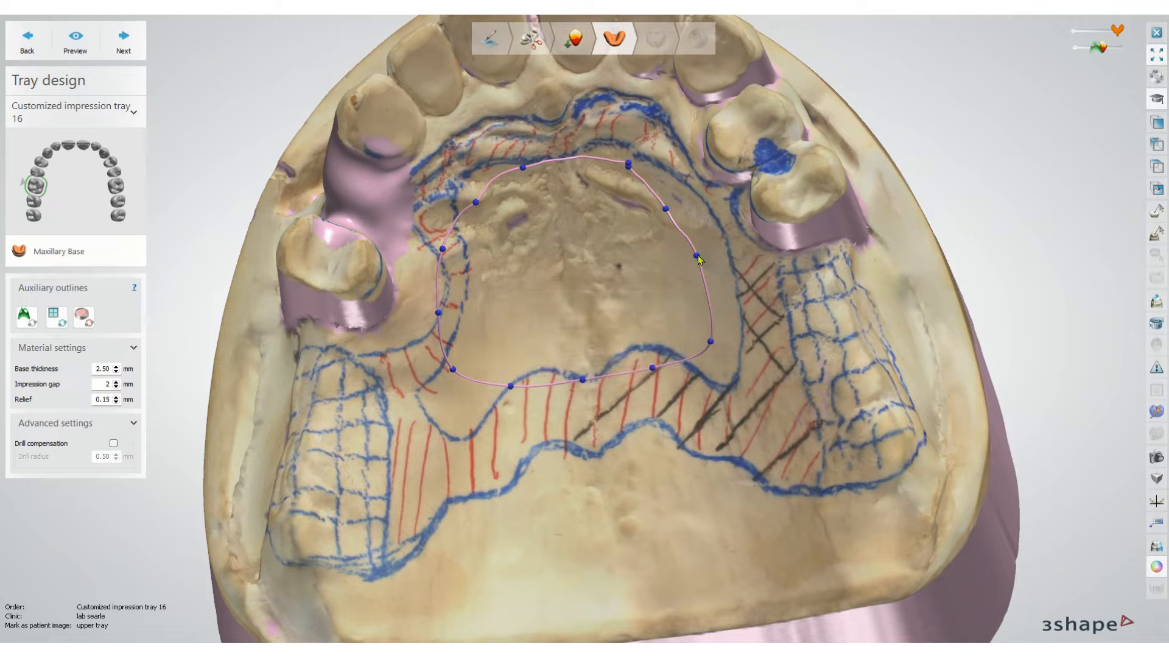
right_click(697, 259)
left_click(727, 296)
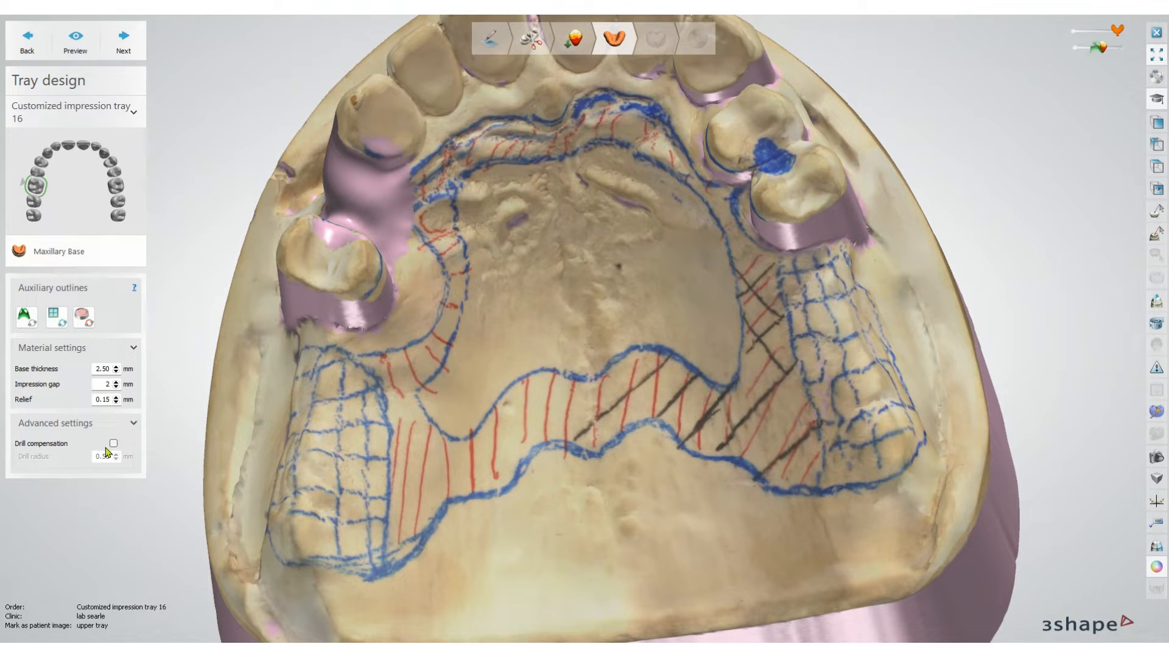
left_click(85, 320)
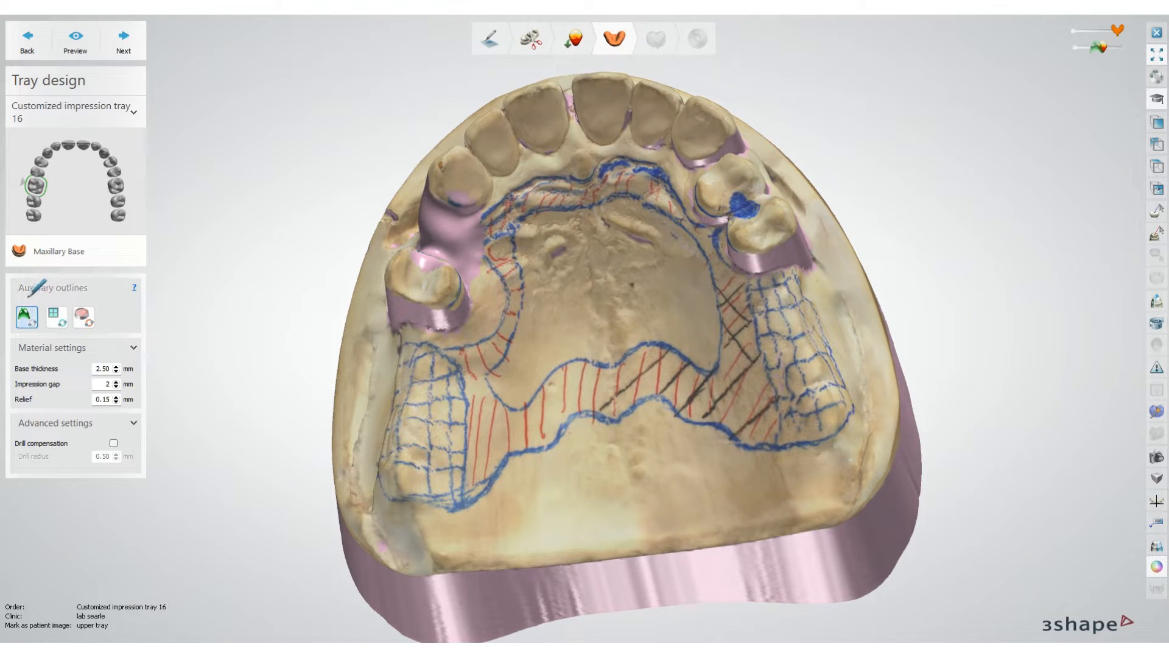
Start the tray base outline, running it across the back of the palate from one rear ridge end around the other
left_click(24, 320)
right_click_drag(454, 422, 475, 427)
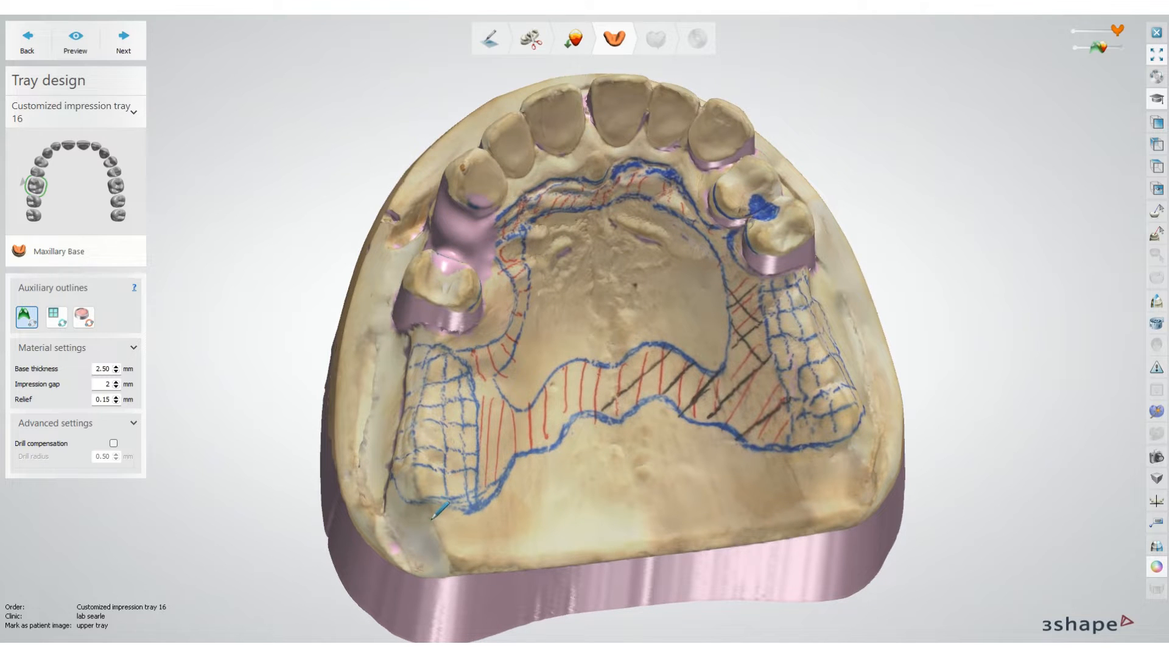
left_click(562, 508)
left_click(643, 475)
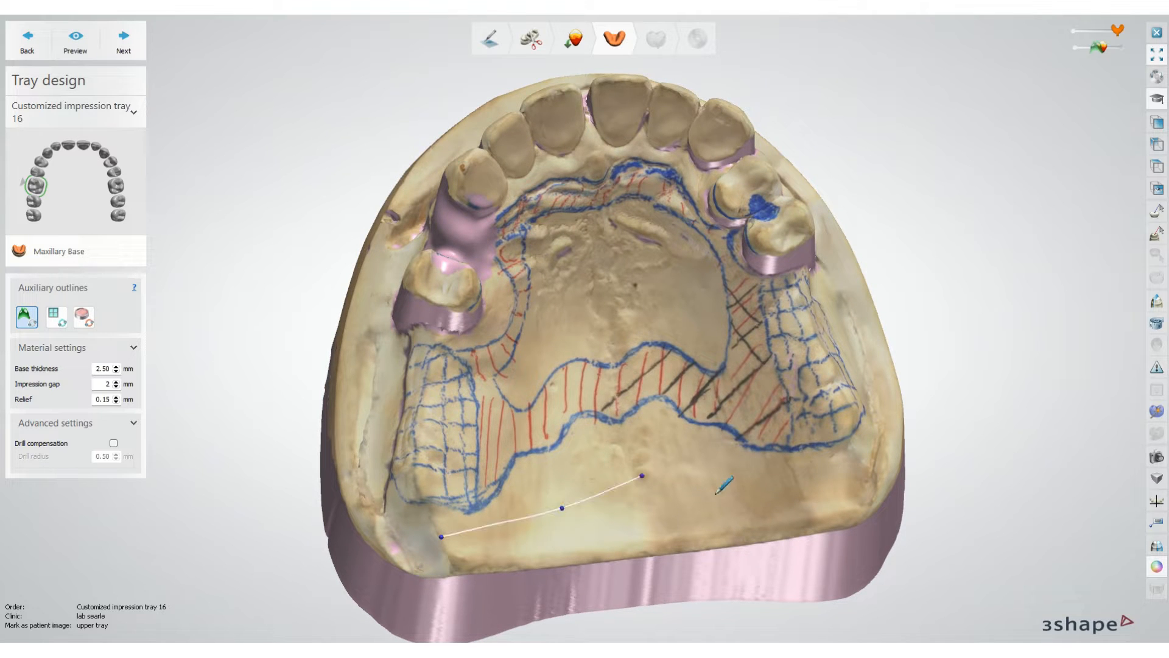
left_click(774, 494)
left_click(834, 489)
right_click_drag(834, 488, 782, 505)
left_click(753, 466)
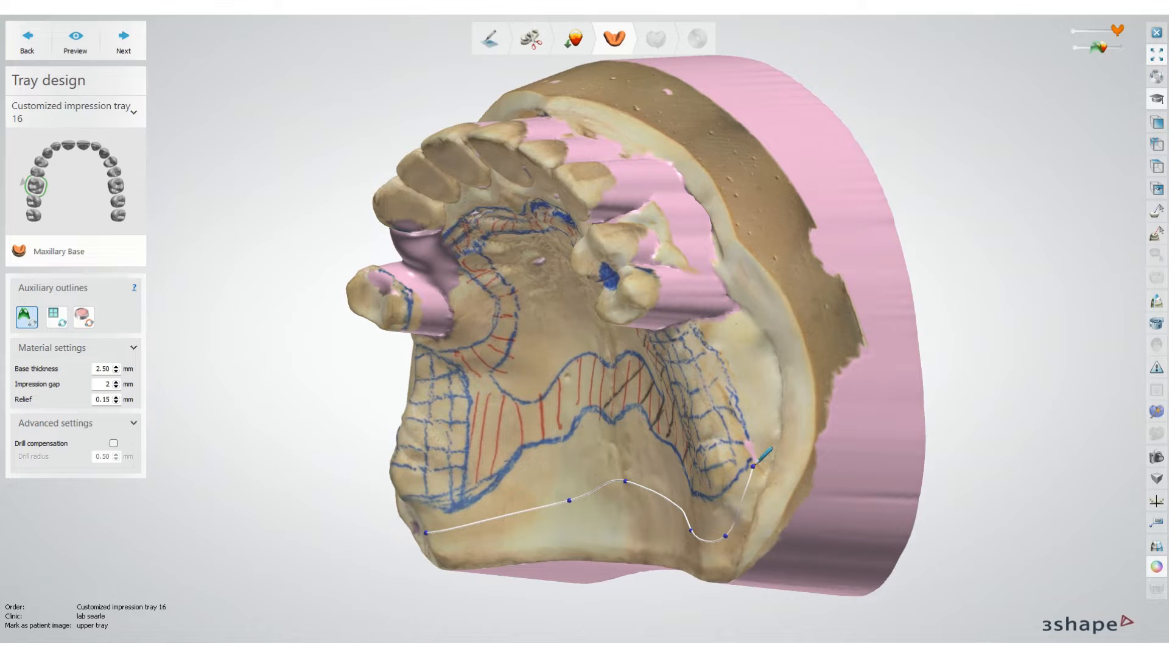
Continue the tray base outline forward along the outer side of the ridge and past the pair of adjacent back teeth
left_click(733, 347)
right_click_drag(733, 347, 678, 408)
scroll(677, 408, "up", 5)
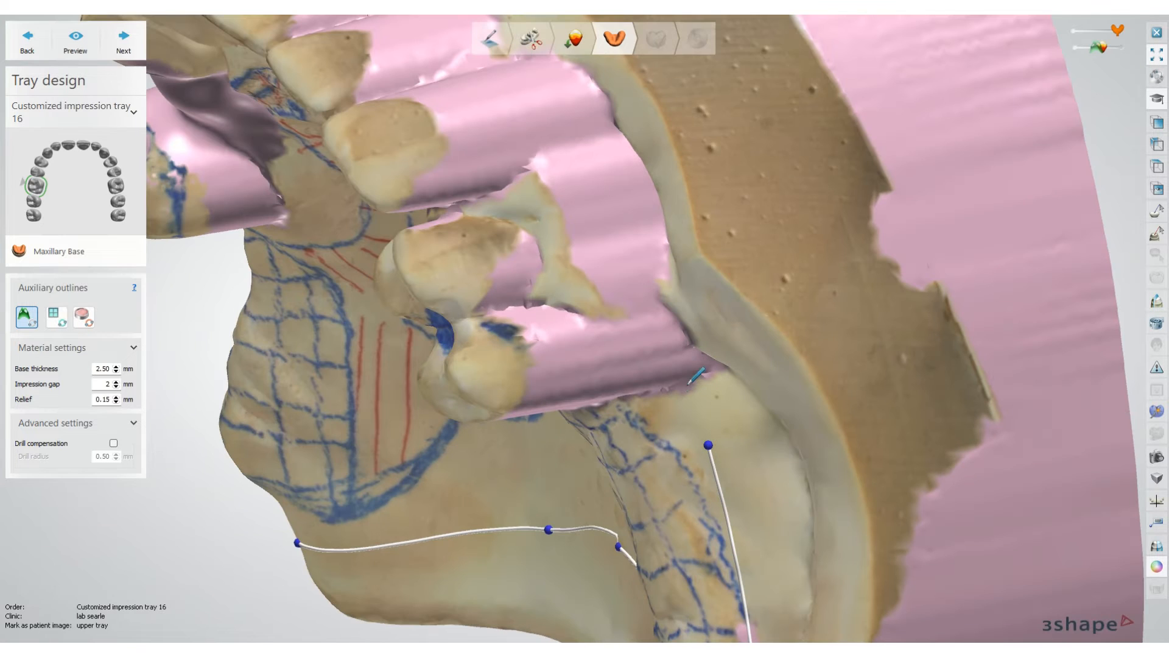
left_click(688, 385)
left_click(629, 240)
left_click(581, 138)
right_click_drag(581, 137, 722, 424)
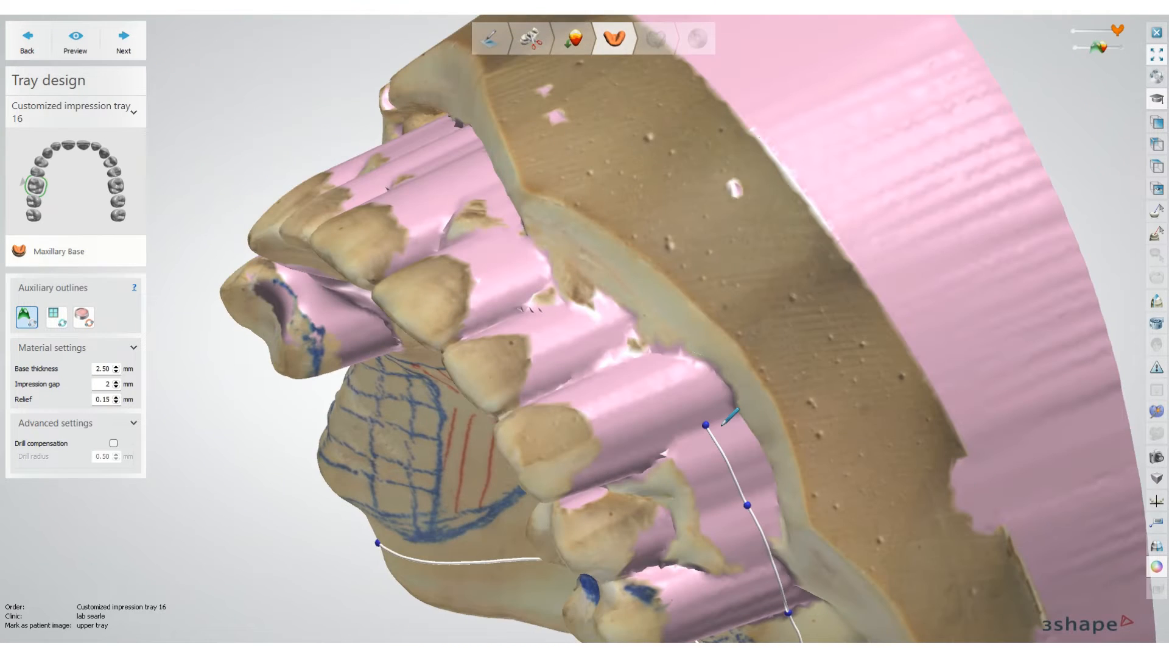
Run the tray base outline around the outer side of the front teeth, just above the model's rim
left_click(650, 353)
left_click(537, 308)
left_click(492, 262)
right_click_drag(492, 262, 505, 283)
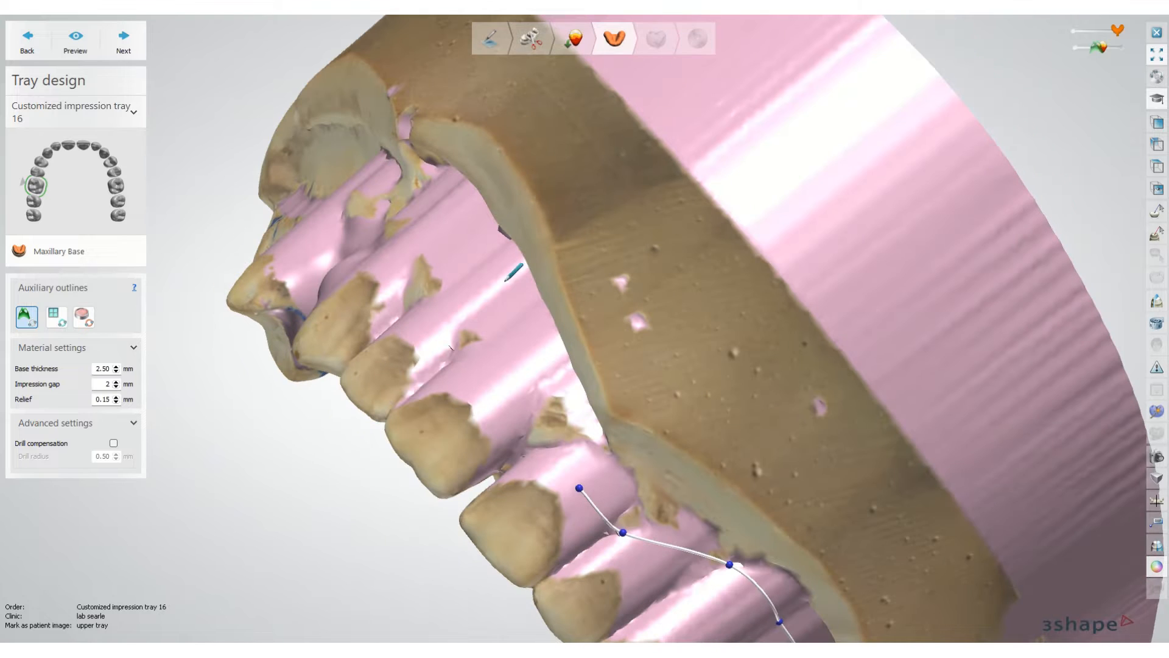
left_click(546, 371)
left_click(478, 252)
right_click_drag(493, 221, 521, 240)
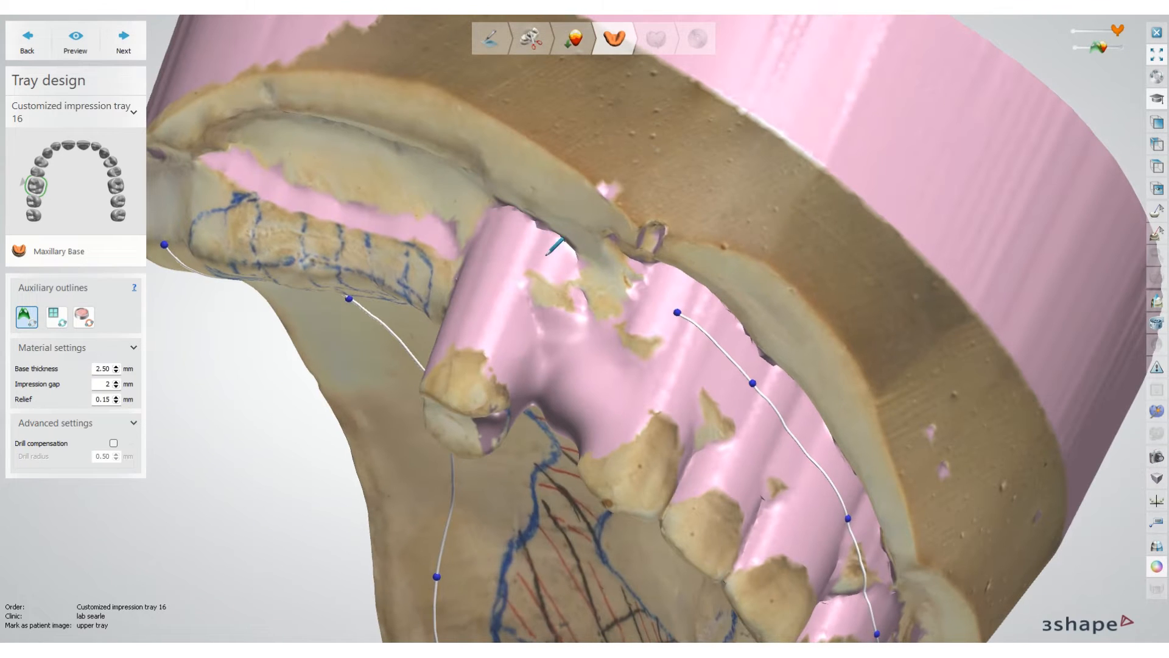
Carry the tray base outline past the isolated back tooth and along its ridge, closing it behind the ridge
left_click(541, 251)
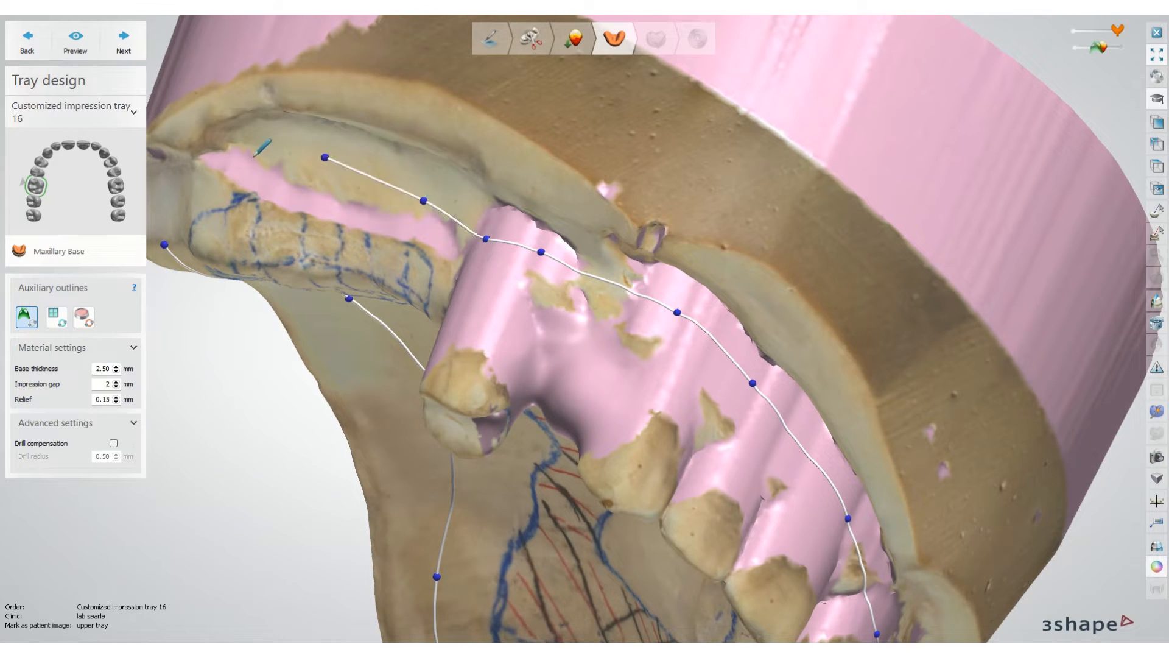
right_click_drag(335, 152, 366, 111)
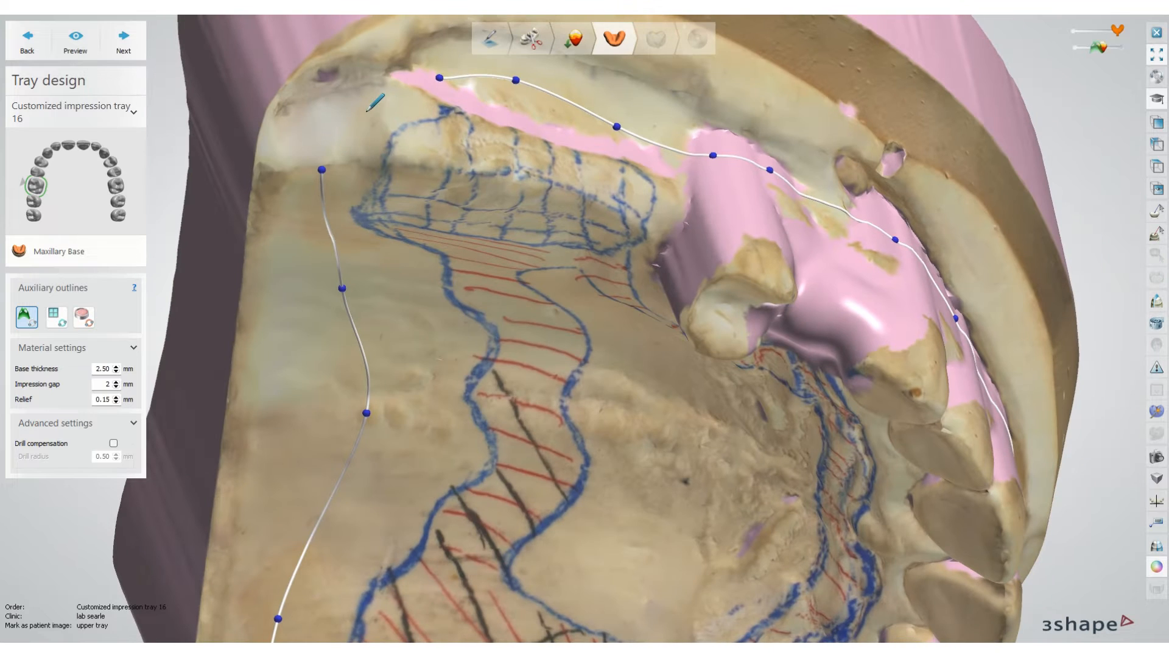
left_click(319, 142)
Move the outline points beside the ridge deeper into the sulcus and raise the one beside the adjacent back teeth toward the crowns
scroll(321, 144, "down", 5)
right_click_drag(536, 389, 462, 349)
scroll(459, 350, "up", 4)
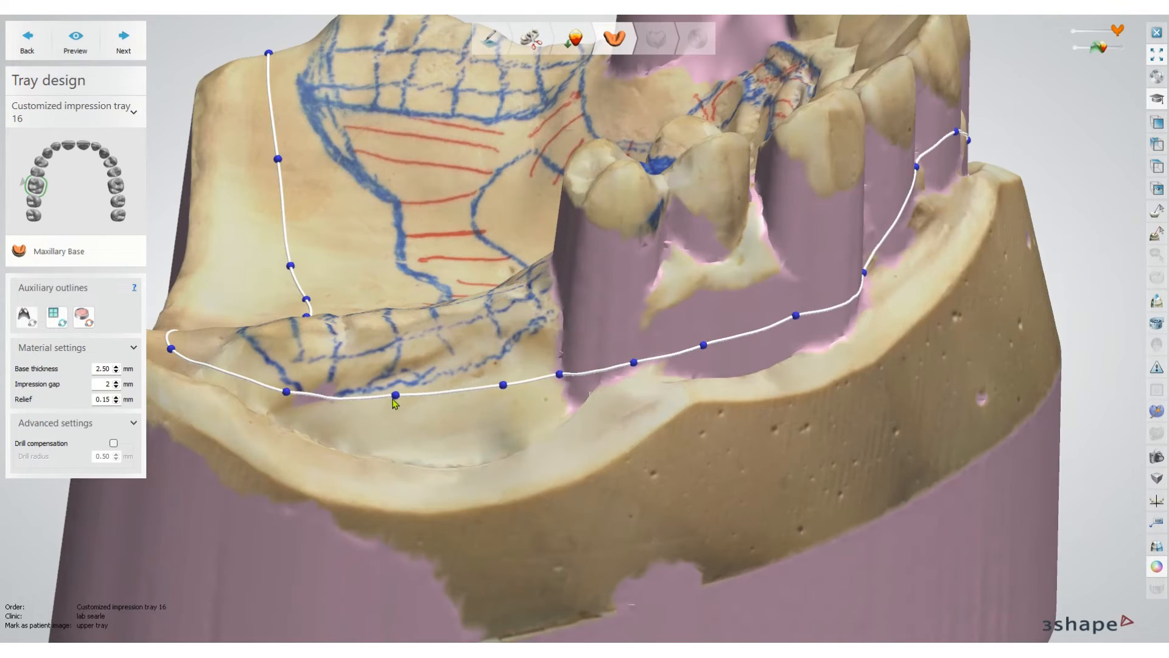
left_click_drag(394, 399, 414, 426)
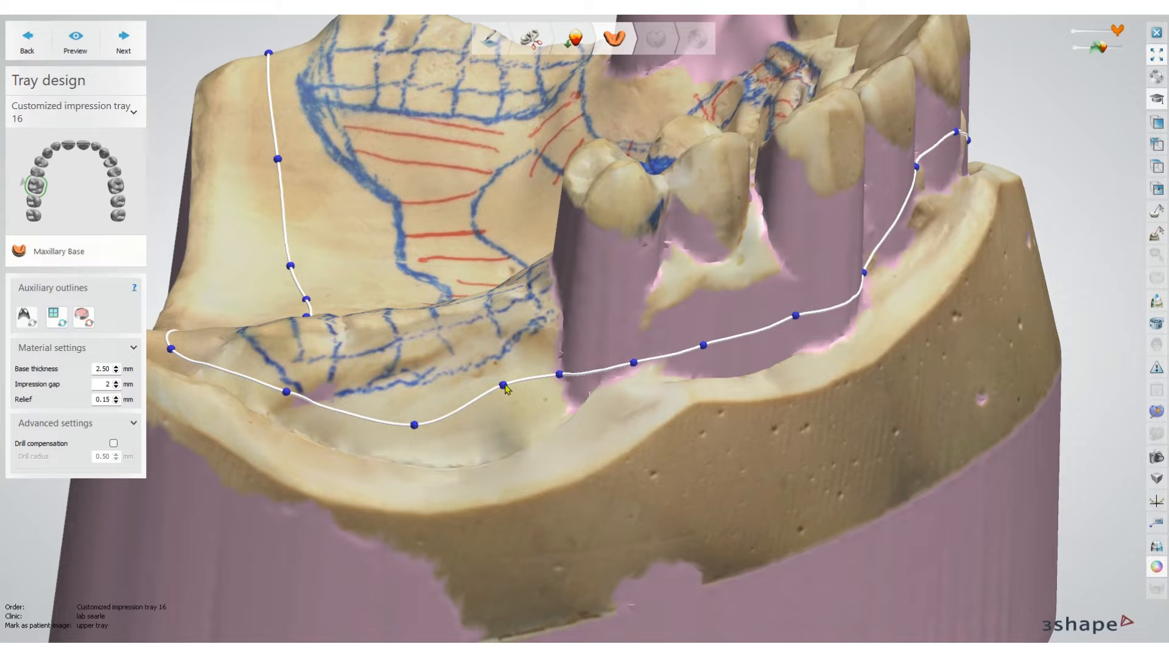
left_click_drag(503, 386, 497, 426)
left_click_drag(634, 363, 651, 330)
Adjust the outline points along the front teeth so the tray border follows the sulcus beside the midline
scroll(721, 378, "down", 5)
mouse_move(725, 379)
right_mouse_down()
mouse_move(816, 369)
mouse_move(749, 386)
mouse_move(719, 368)
right_mouse_up()
scroll(586, 292, "up", 4)
left_click_drag(618, 319, 639, 345)
left_click_drag(670, 284, 921, 287)
left_click_drag(641, 348, 644, 363)
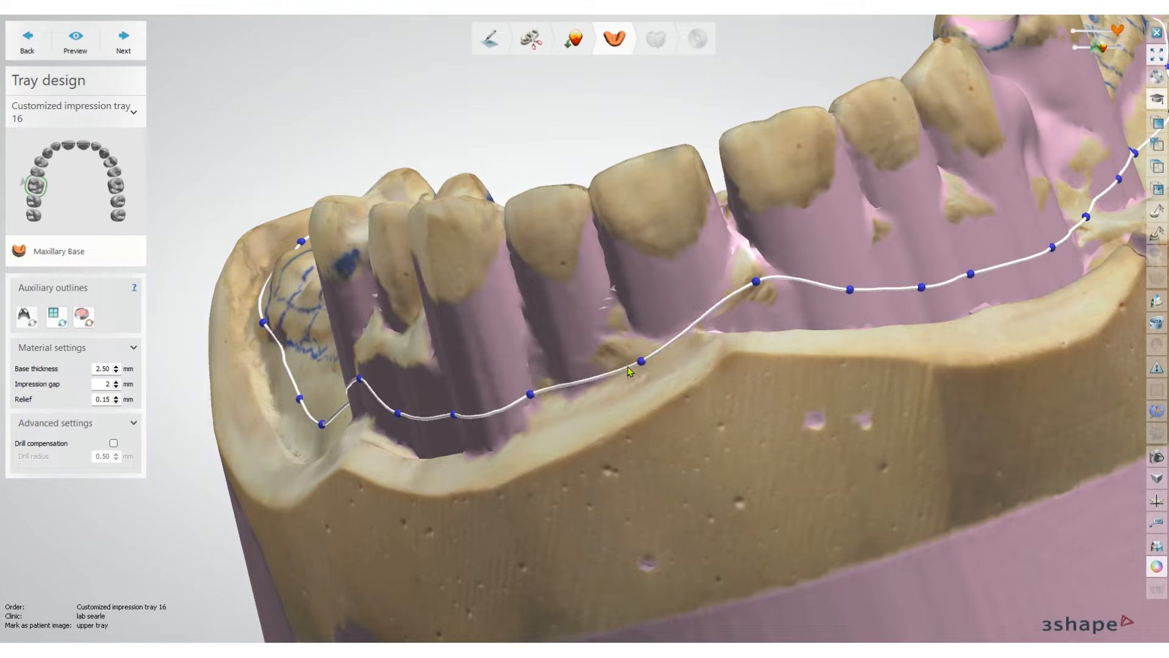
left_click_drag(530, 396, 524, 409)
Check the tray outline from the palate and the front, and generate the tray for finalizing
scroll(639, 370, "down", 3)
right_click_drag(736, 361, 761, 466)
scroll(762, 469, "down", 3)
scroll(875, 184, "up", 3)
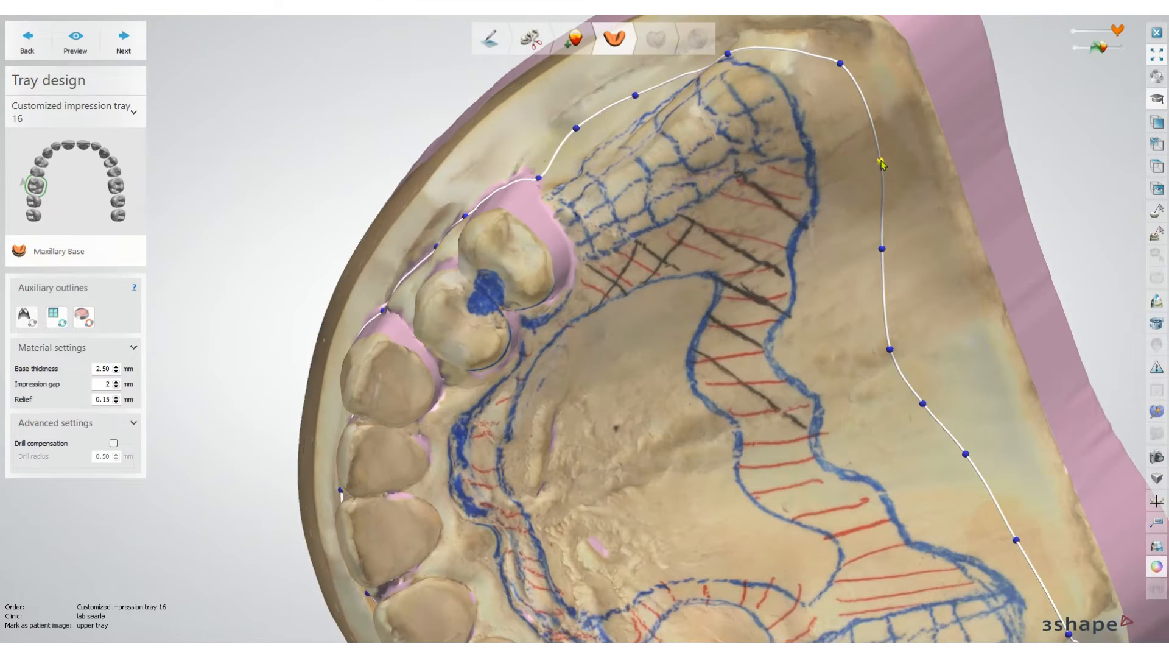
right_click_drag(825, 189, 820, 279)
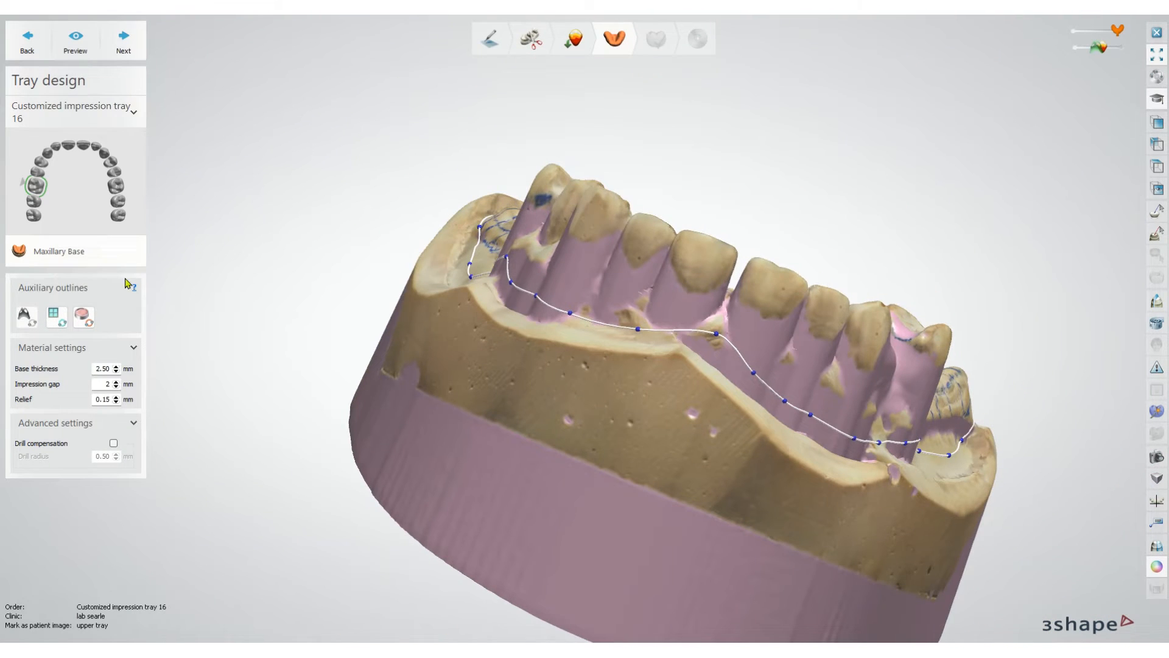
left_click(119, 40)
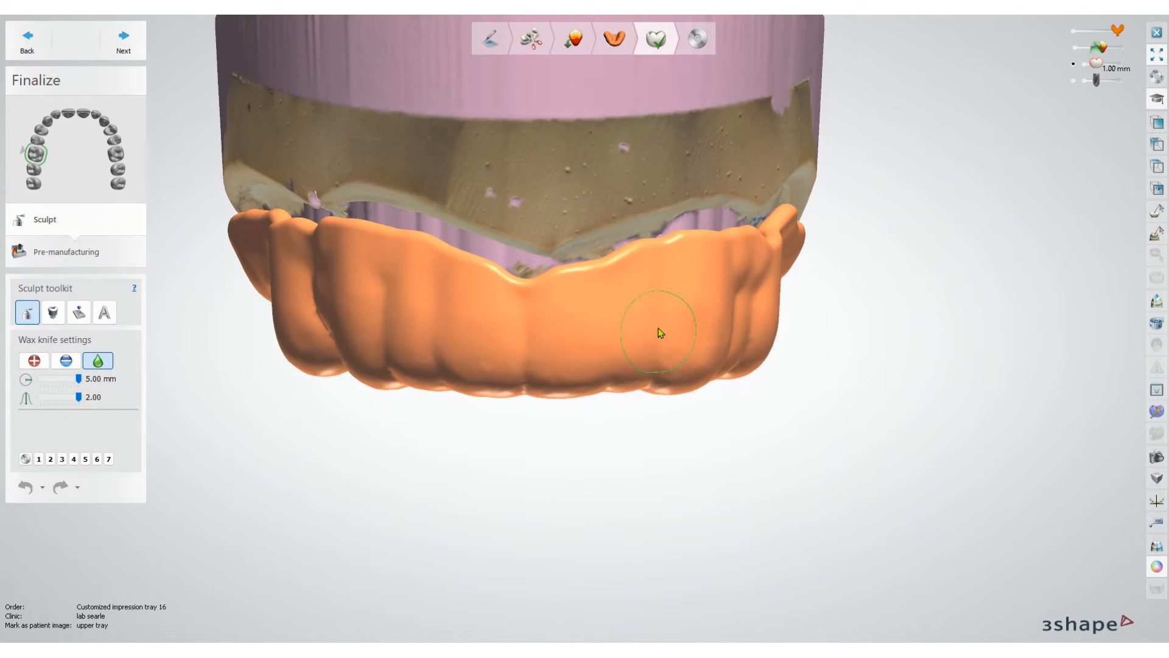
Thicken the tray border over the ridge behind the paired back teeth, adding wax with a 5.00 mm knife and 210 µm level
mouse_move(659, 329)
right_mouse_down()
mouse_move(656, 159)
mouse_move(557, 103)
mouse_move(258, 370)
right_mouse_up()
left_click(30, 360)
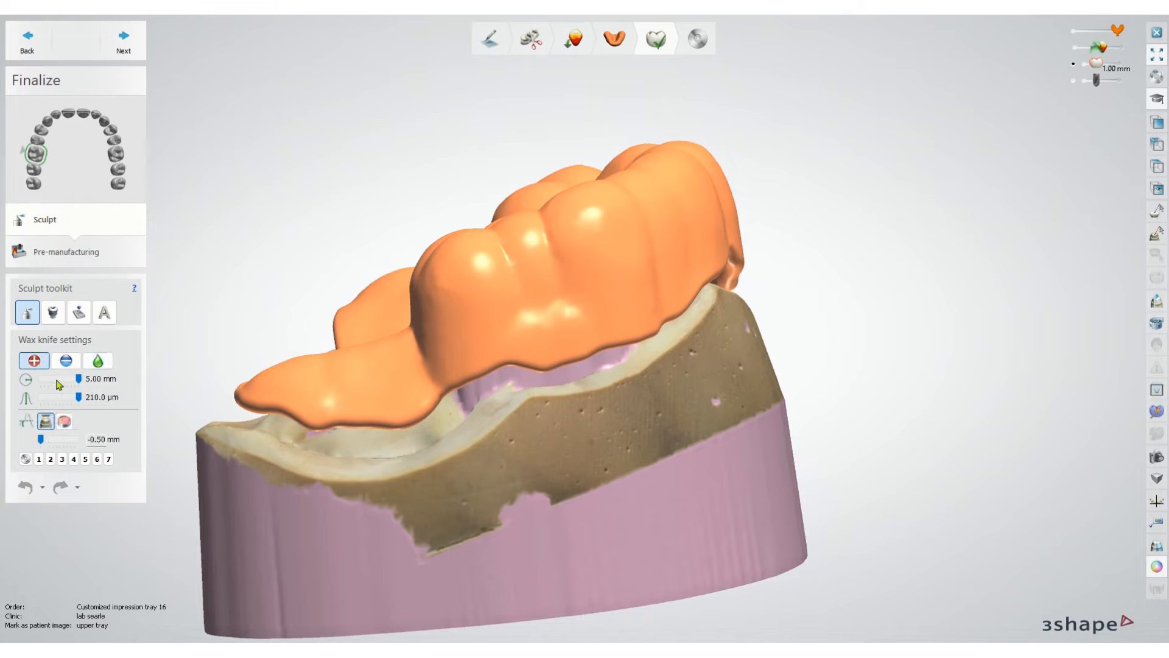
scroll(316, 426, "up", 5)
right_click_drag(316, 426, 367, 438)
left_click(279, 432)
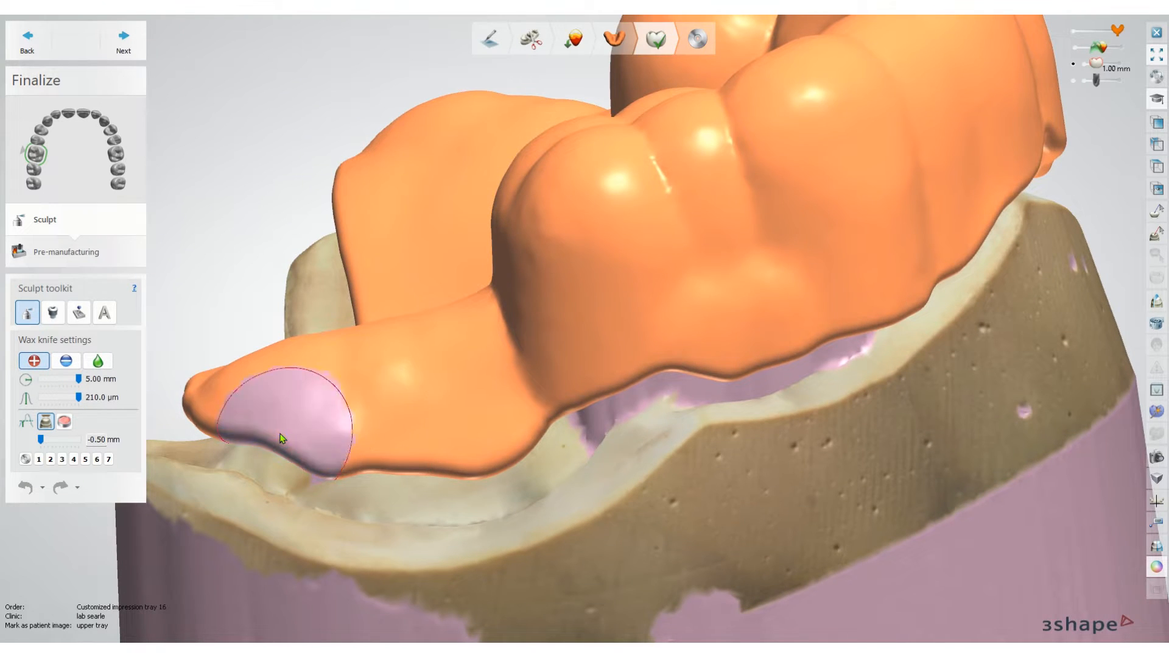
mouse_move(271, 437)
left_mouse_down()
mouse_move(239, 436)
mouse_move(428, 430)
mouse_move(413, 427)
mouse_move(388, 444)
mouse_move(464, 439)
mouse_move(346, 451)
mouse_move(361, 465)
mouse_move(479, 461)
mouse_move(369, 473)
mouse_move(250, 440)
left_mouse_up()
right_click_drag(486, 425, 742, 476)
scroll(797, 414, "down", 5)
scroll(742, 481, "up", 3)
mouse_move(773, 466)
left_mouse_down()
mouse_move(663, 572)
mouse_move(796, 451)
mouse_move(563, 585)
mouse_move(566, 599)
left_mouse_up()
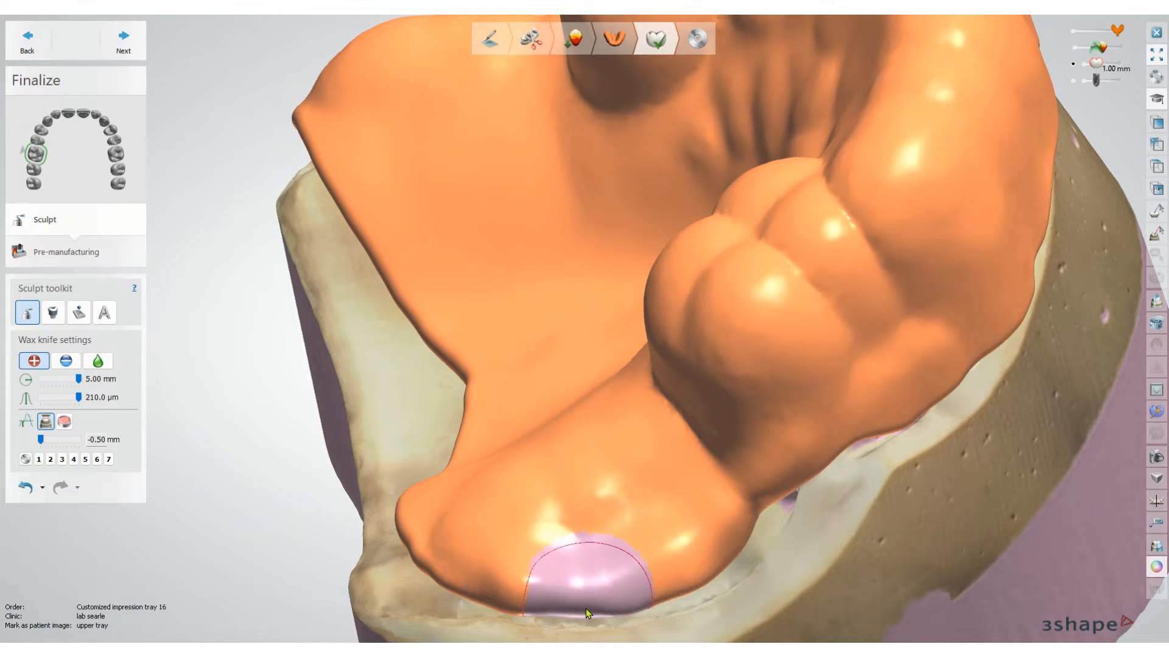
Build up the outer tray border over the ridge behind the isolated back tooth with the same wax knife
scroll(609, 547, "down", 5)
scroll(689, 530, "up", 5)
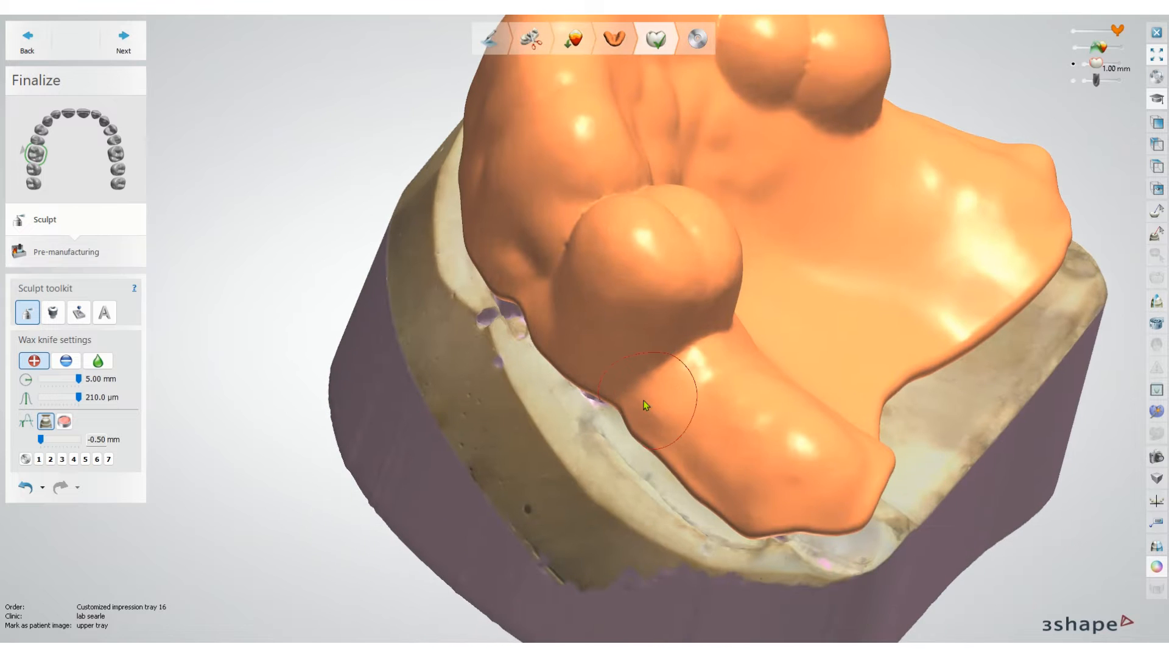
mouse_move(634, 485)
left_mouse_down()
mouse_move(677, 447)
mouse_move(752, 527)
mouse_move(637, 421)
mouse_move(731, 487)
mouse_move(786, 505)
mouse_move(800, 533)
mouse_move(704, 470)
left_mouse_up()
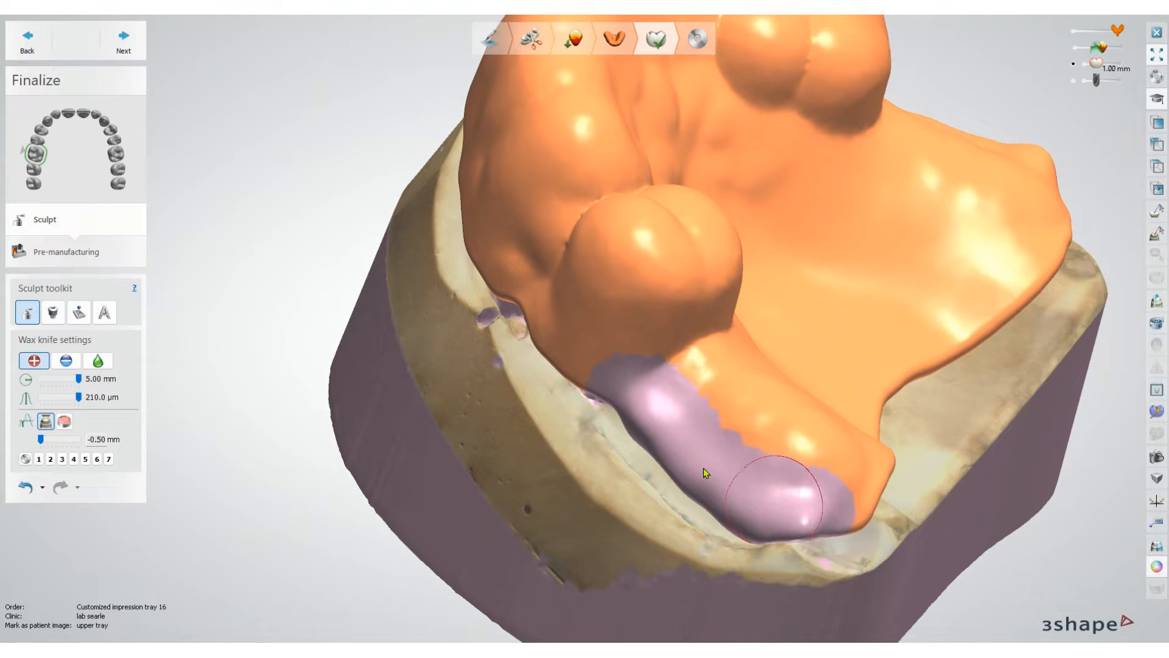
left_click(678, 431)
mouse_move(668, 436)
left_mouse_down()
mouse_move(811, 501)
mouse_move(710, 445)
left_mouse_up()
Smooth the wax added along the outer border behind the isolated back tooth, using a 5.00 mm knife and level 2.00
left_click(99, 360)
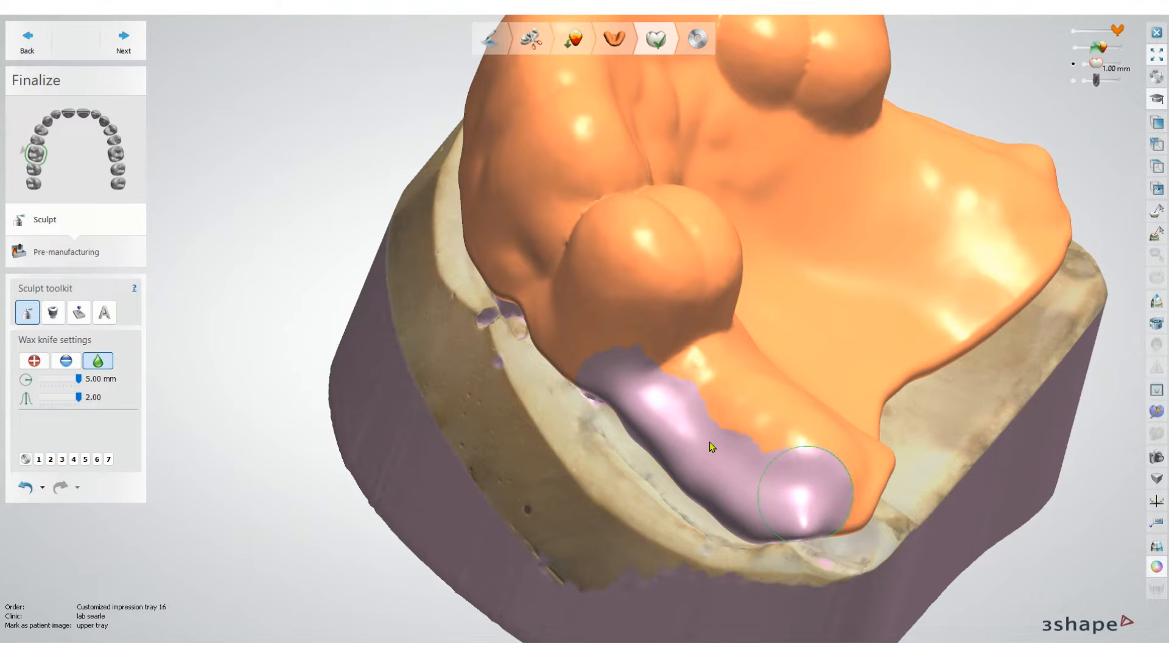
scroll(710, 444, "down", 5)
mouse_move(718, 435)
right_mouse_down()
mouse_move(798, 357)
mouse_move(910, 431)
mouse_move(876, 505)
right_mouse_up()
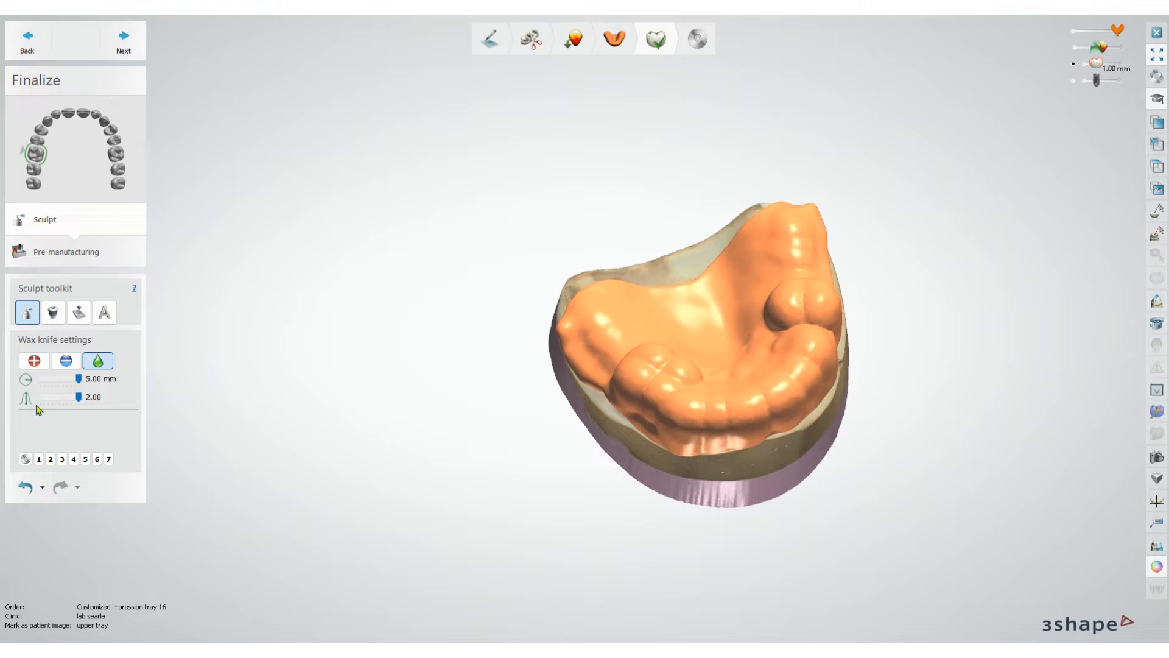
Place the Handle angled large attachment from the Customized tray group on the front of the tray
left_click(56, 317)
left_click(76, 369)
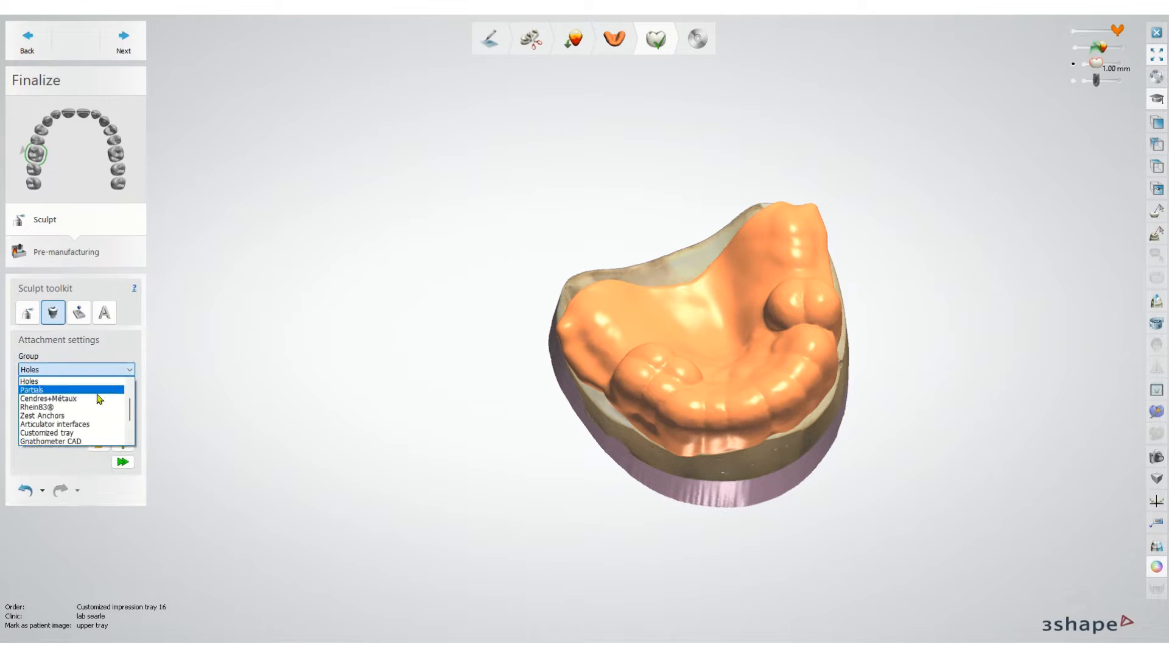
scroll(72, 395, "down", 3)
scroll(73, 397, "up", 3)
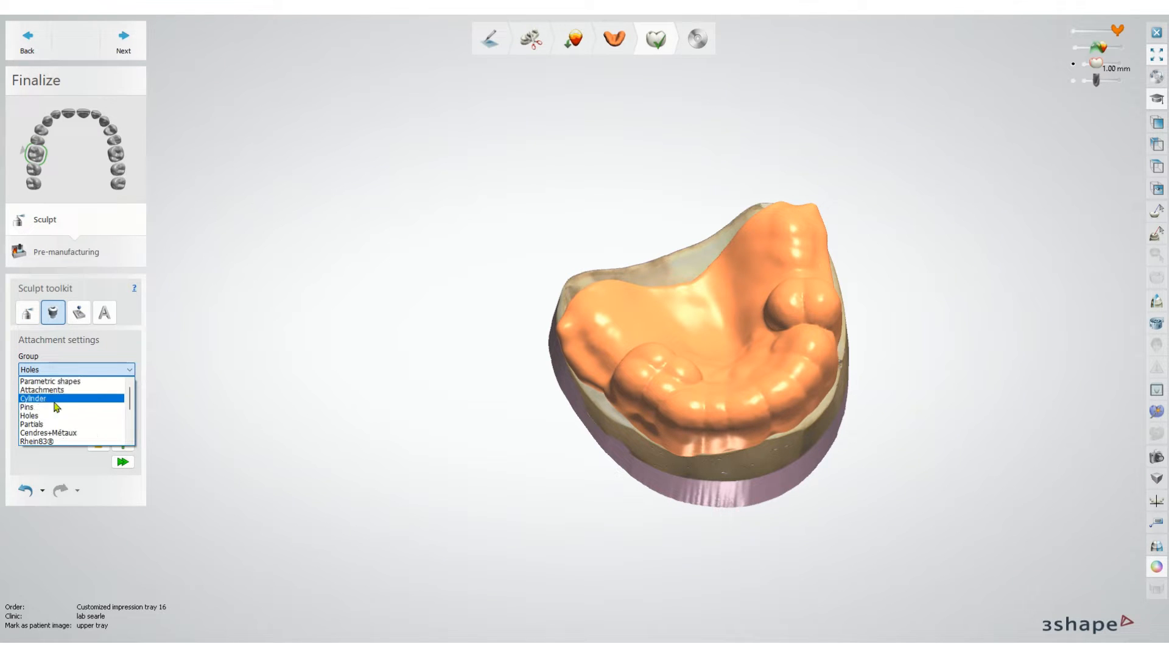
scroll(61, 401, "down", 4)
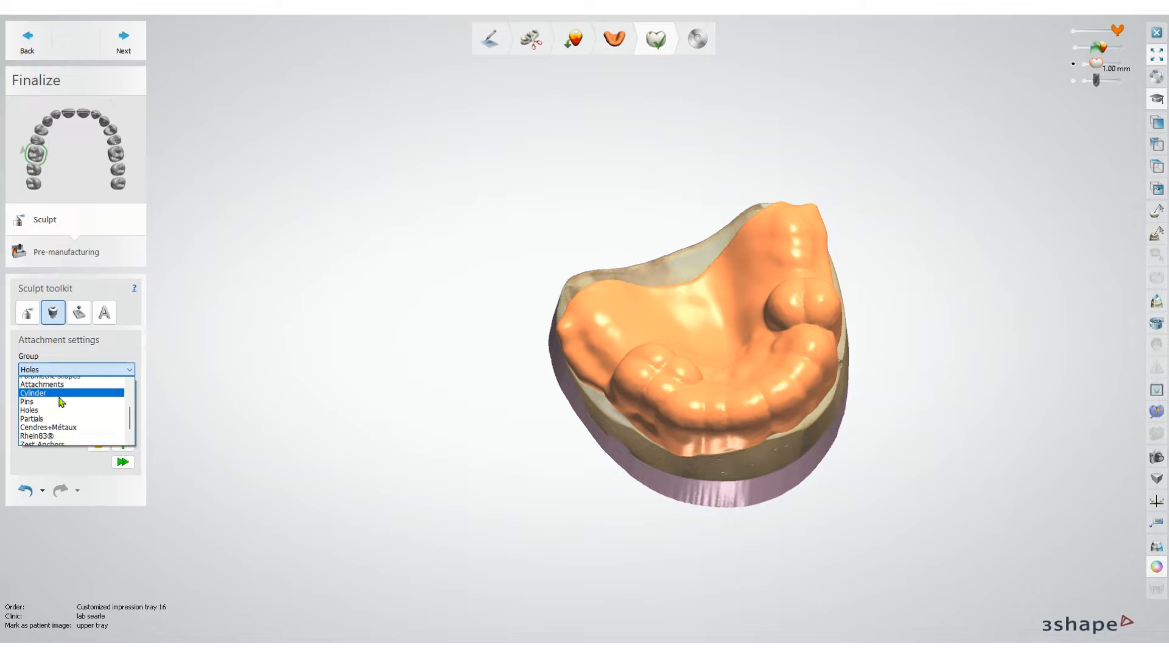
scroll(61, 416, "up", 4)
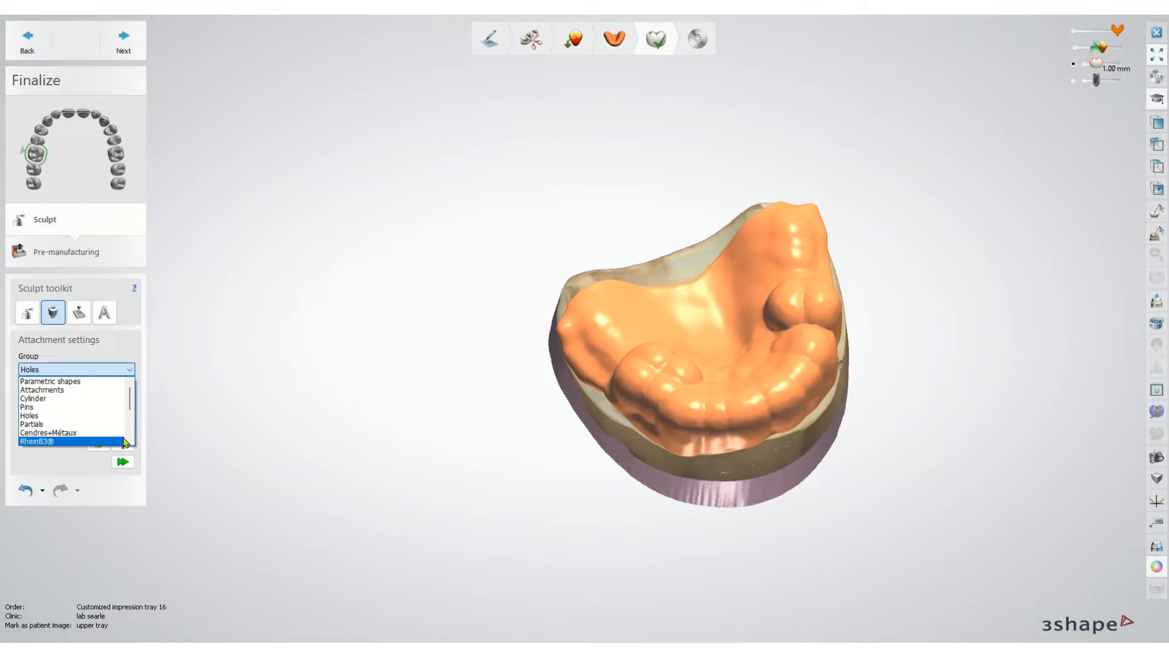
scroll(131, 439, "down", 5)
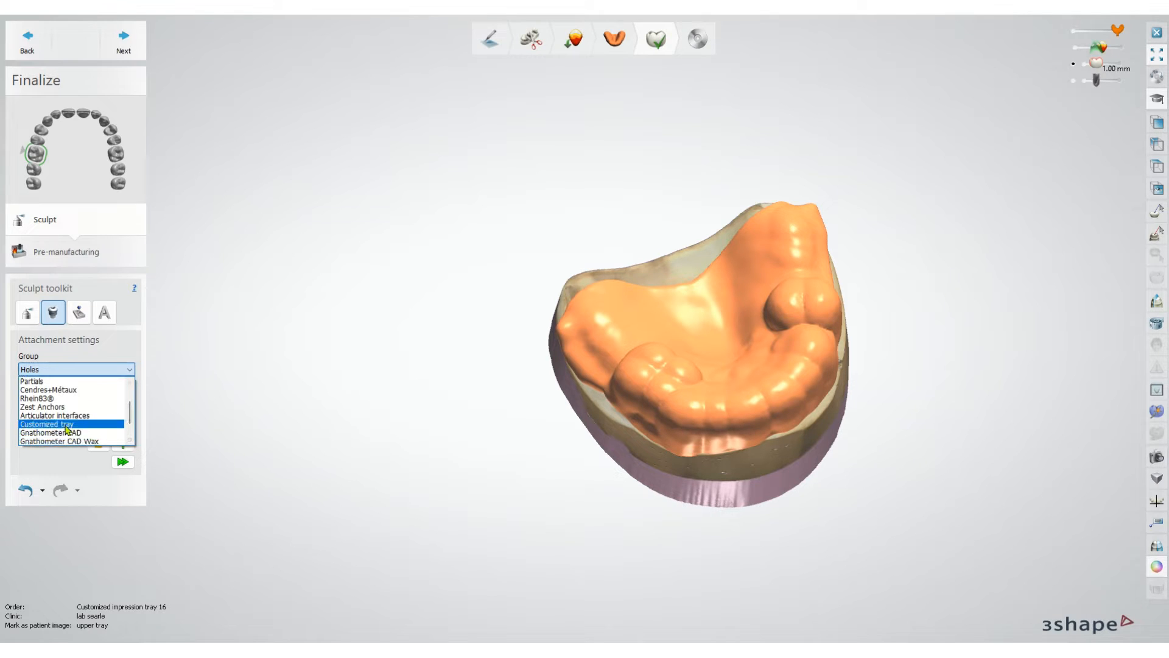
left_click(91, 423)
left_click(111, 397)
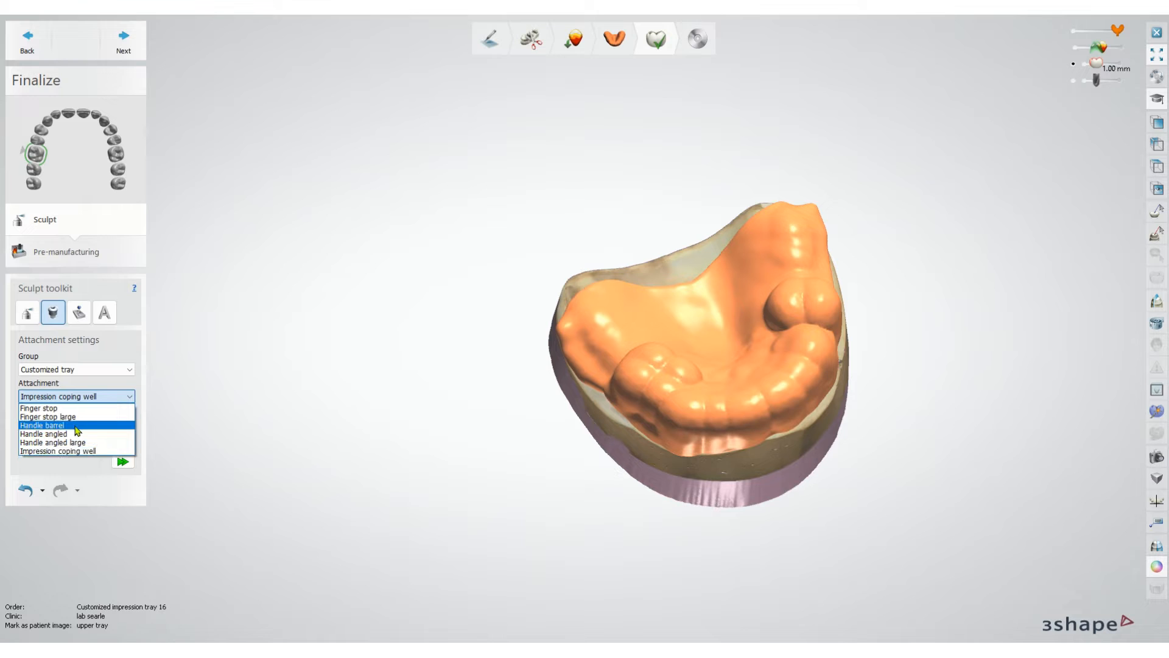
left_click(85, 442)
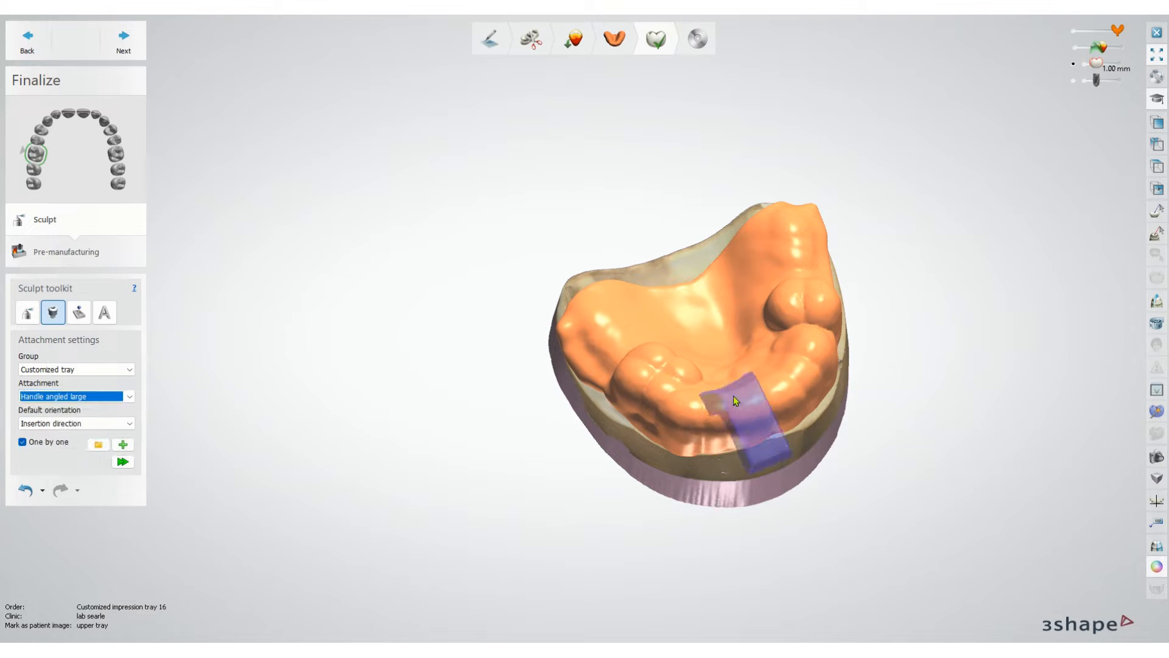
left_click(771, 400)
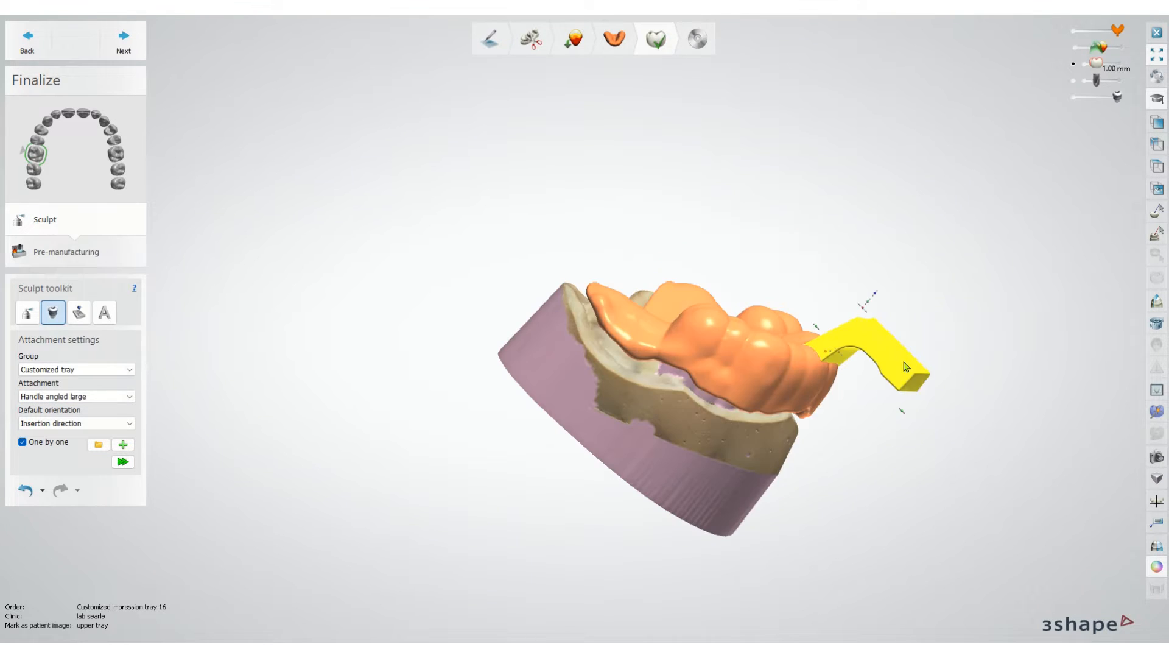
right_click(907, 360)
left_click(982, 298)
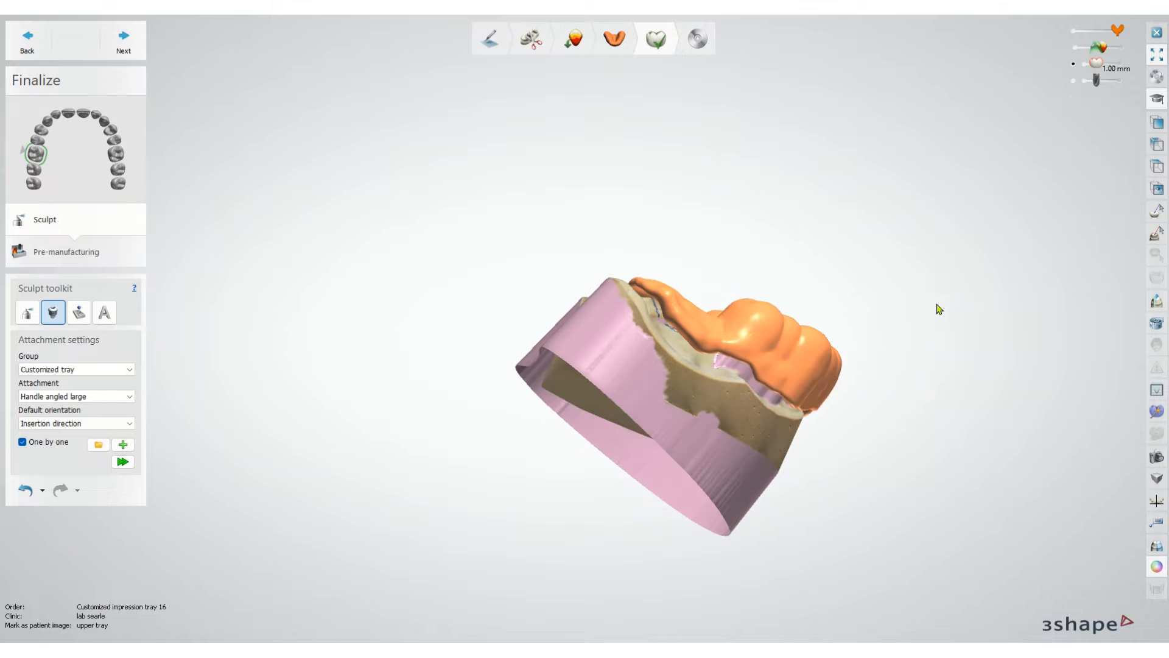
right_click_drag(936, 304, 927, 316)
key("ctrl+z")
Shift the handle onto the front ridge and centre it on the midline of the tray
scroll(957, 307, "up", 4)
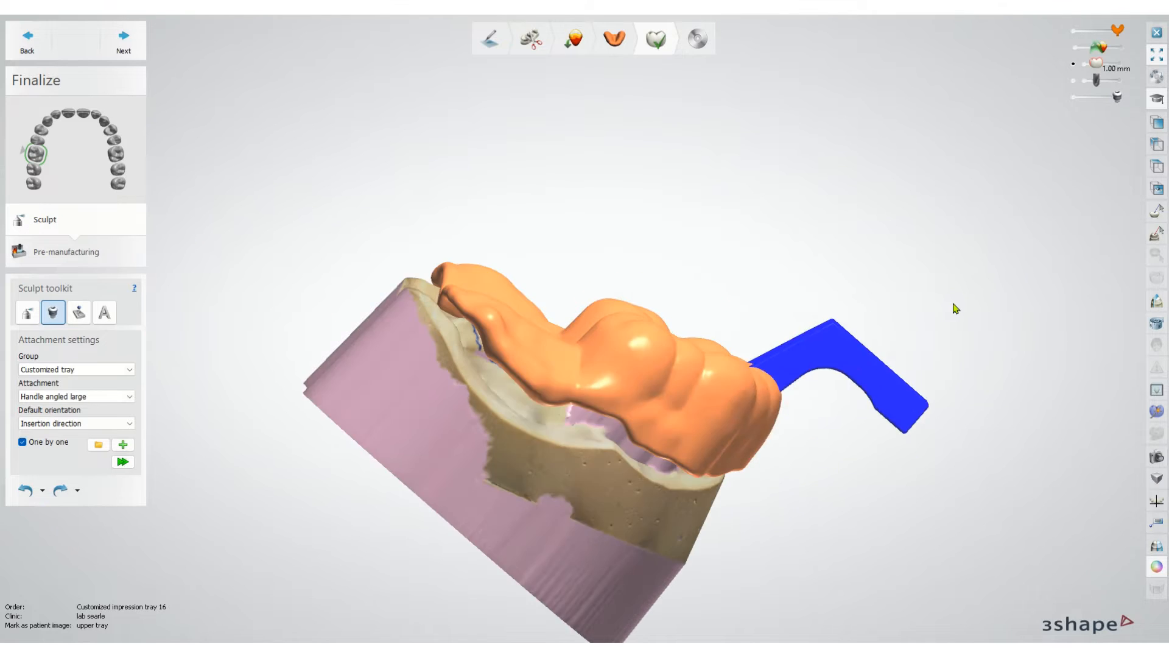
mouse_move(742, 371)
left_click_drag(778, 312, 748, 339)
right_click_drag(877, 355, 603, 528)
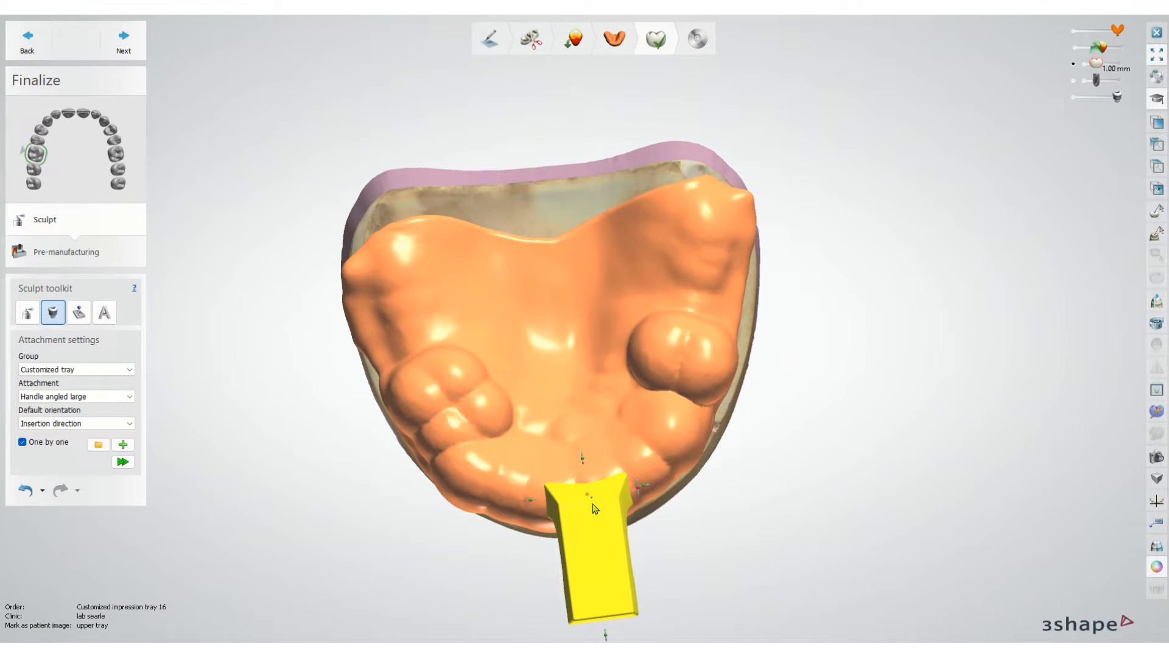
scroll(595, 509, "up", 3)
left_click_drag(595, 496, 569, 500)
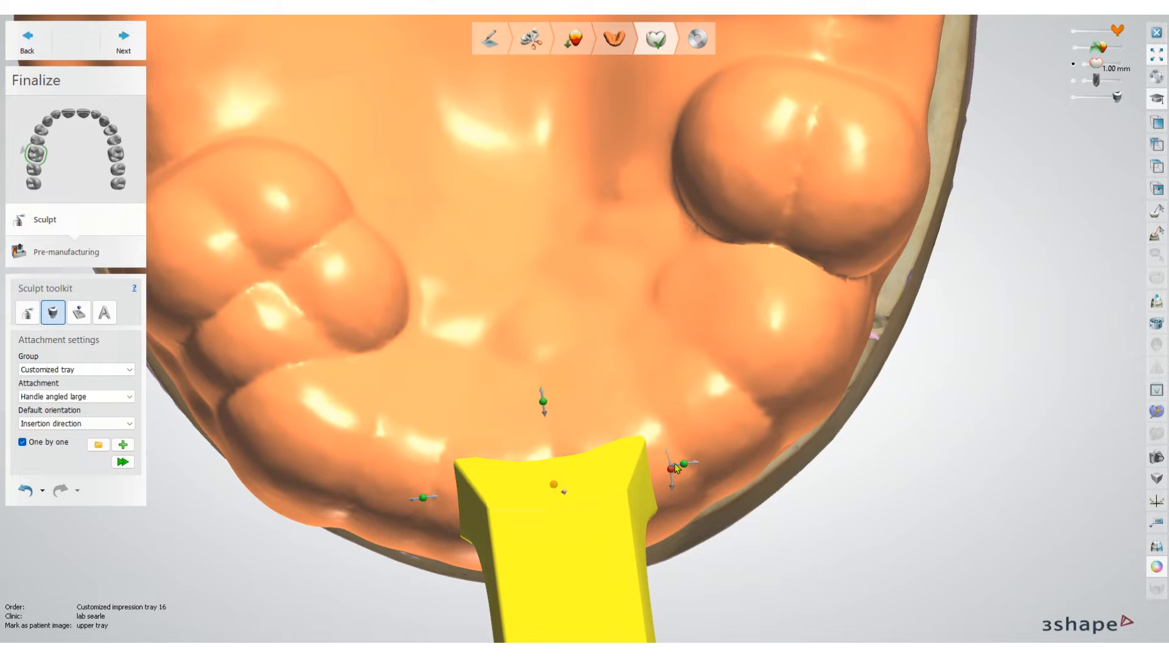
Rotate the handle in side view until its grip is level
right_click_drag(684, 468, 777, 408)
middle_click_drag(777, 408, 725, 578)
scroll(724, 579, "down", 1)
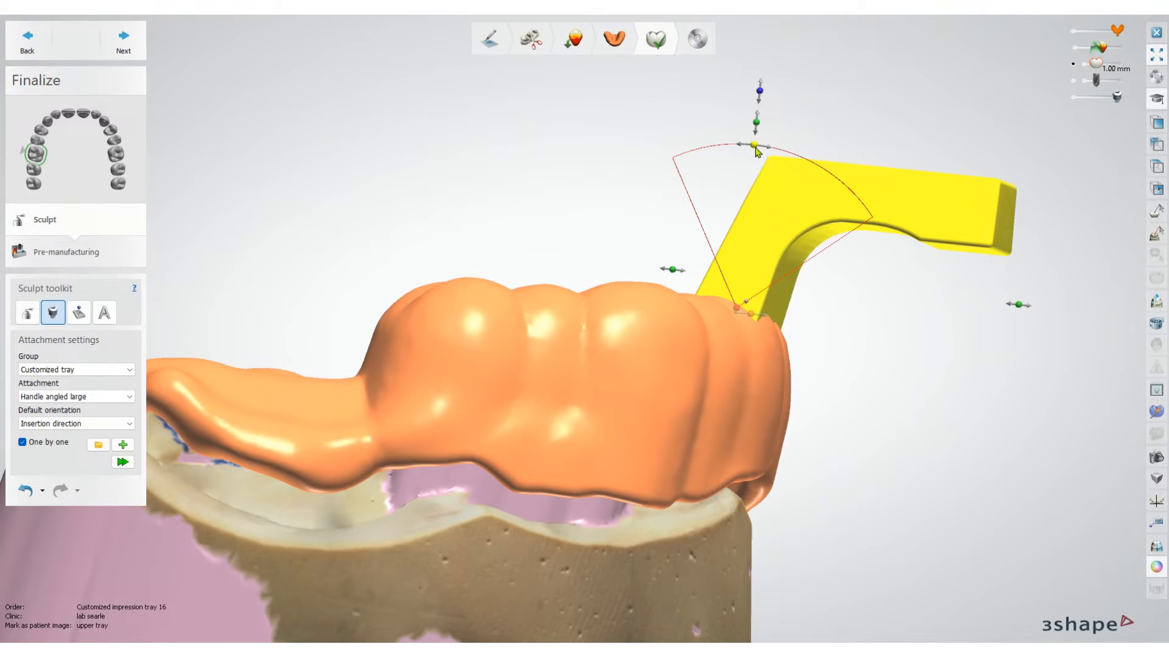
left_click_drag(755, 150, 742, 147)
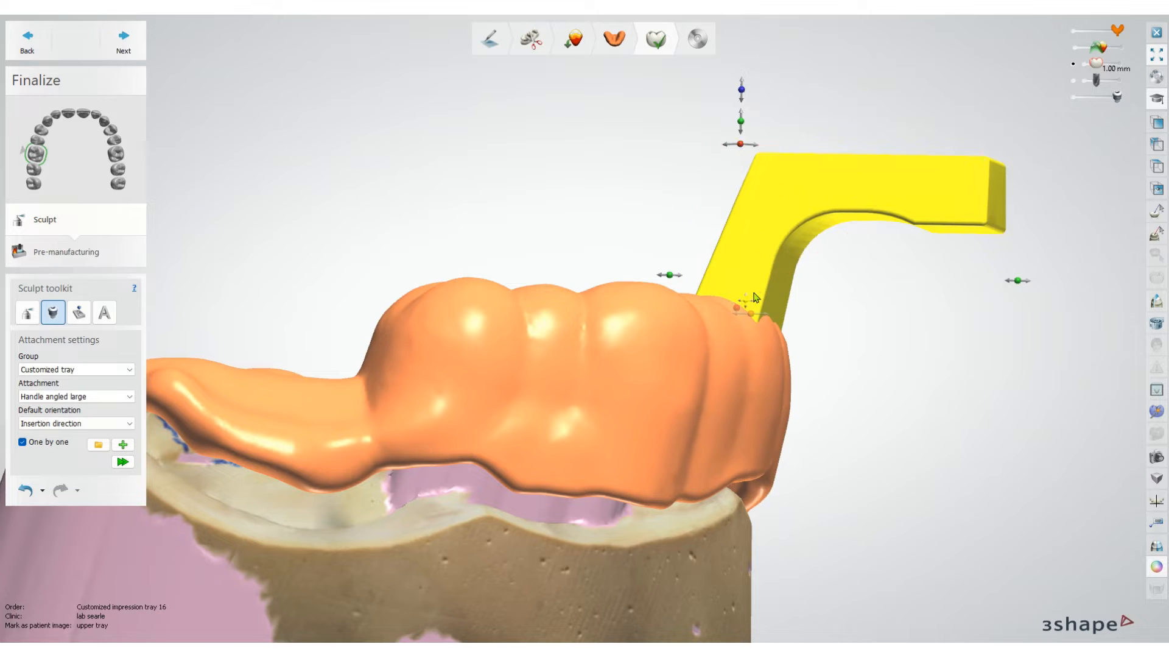
Lower the handle's base into the front ridge of the tray and slightly adjust its length
left_click_drag(746, 302, 730, 347)
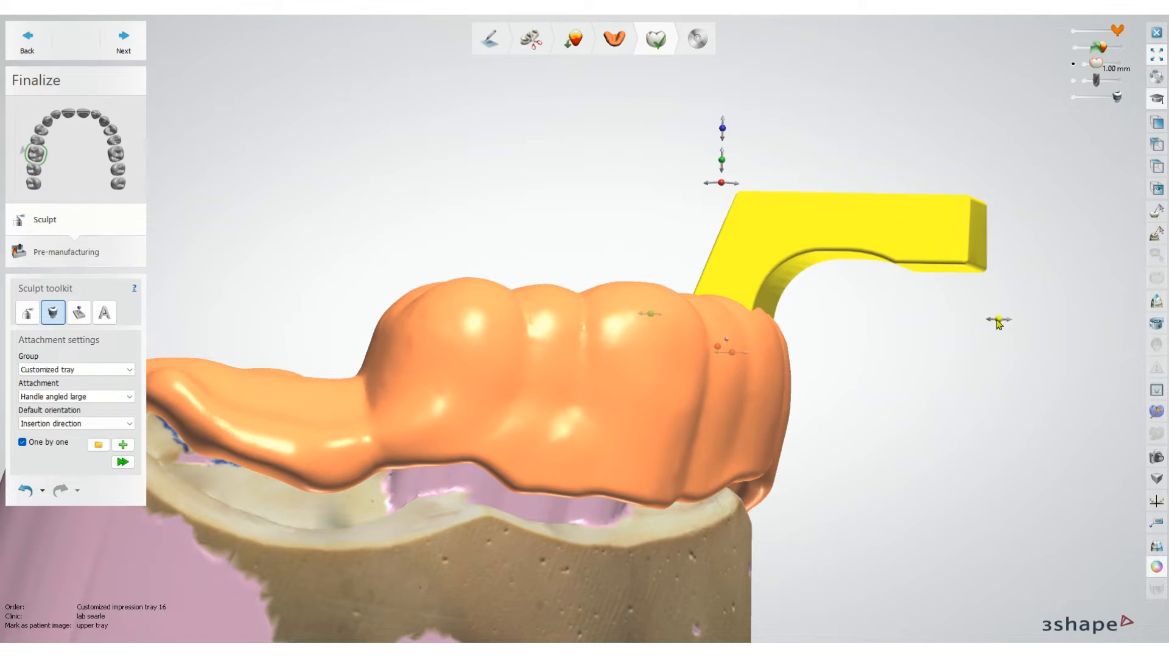
mouse_move(998, 323)
left_mouse_down()
mouse_move(1037, 326)
mouse_move(987, 330)
left_mouse_up()
right_click_drag(781, 362, 395, 357)
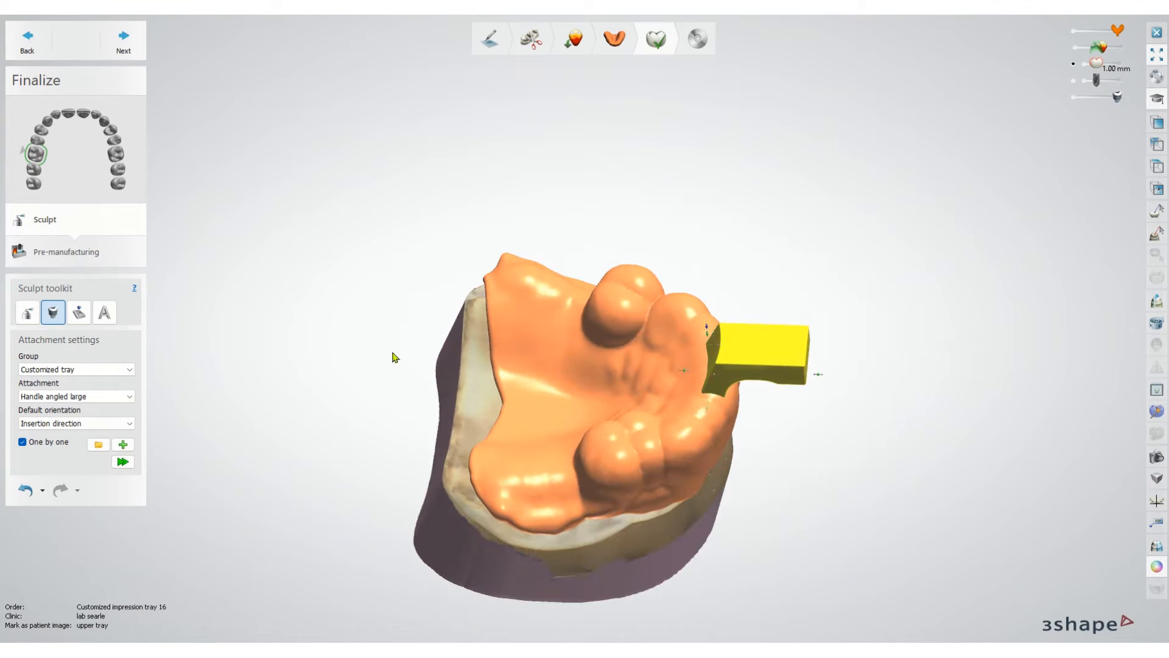
right_click_drag(829, 385, 697, 382)
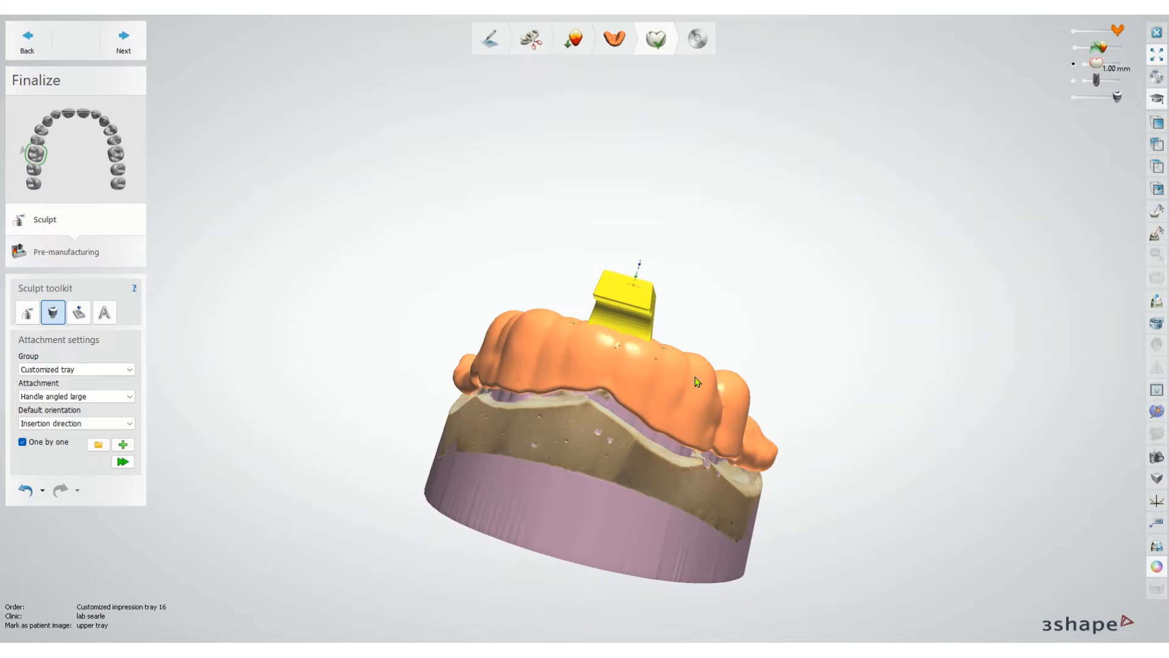
Engrave the ID tag tray_upper on the outer flank at the isolated back tooth, with -0.50 mm depth and 4.00 mm height
left_click(106, 312)
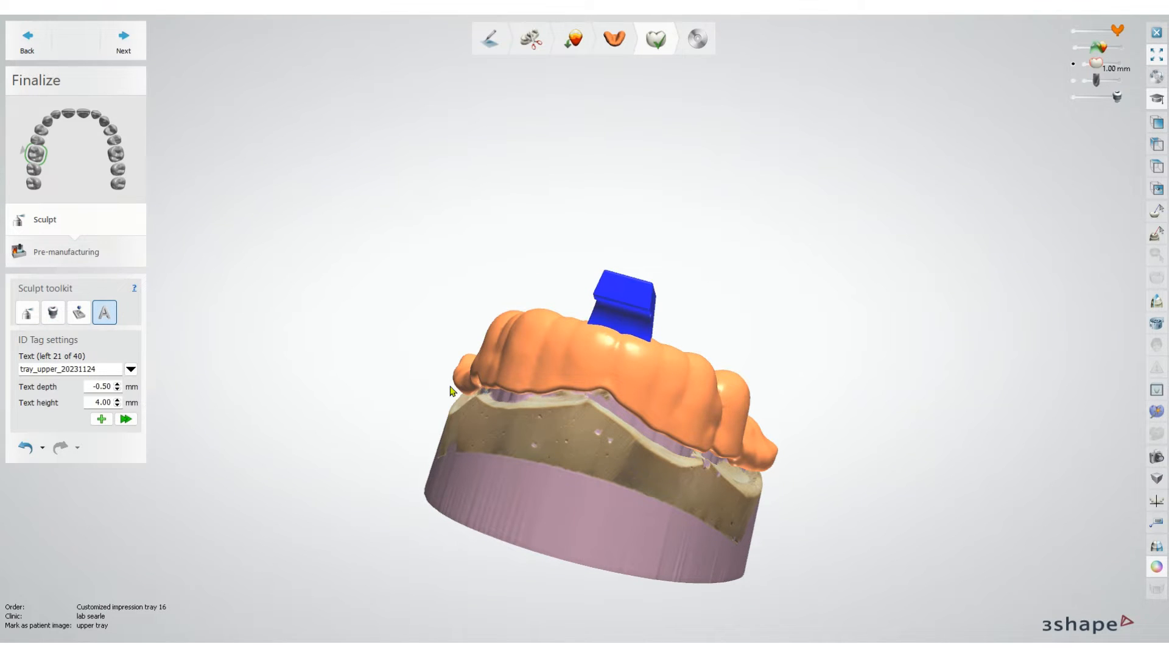
right_click_drag(451, 390, 555, 387)
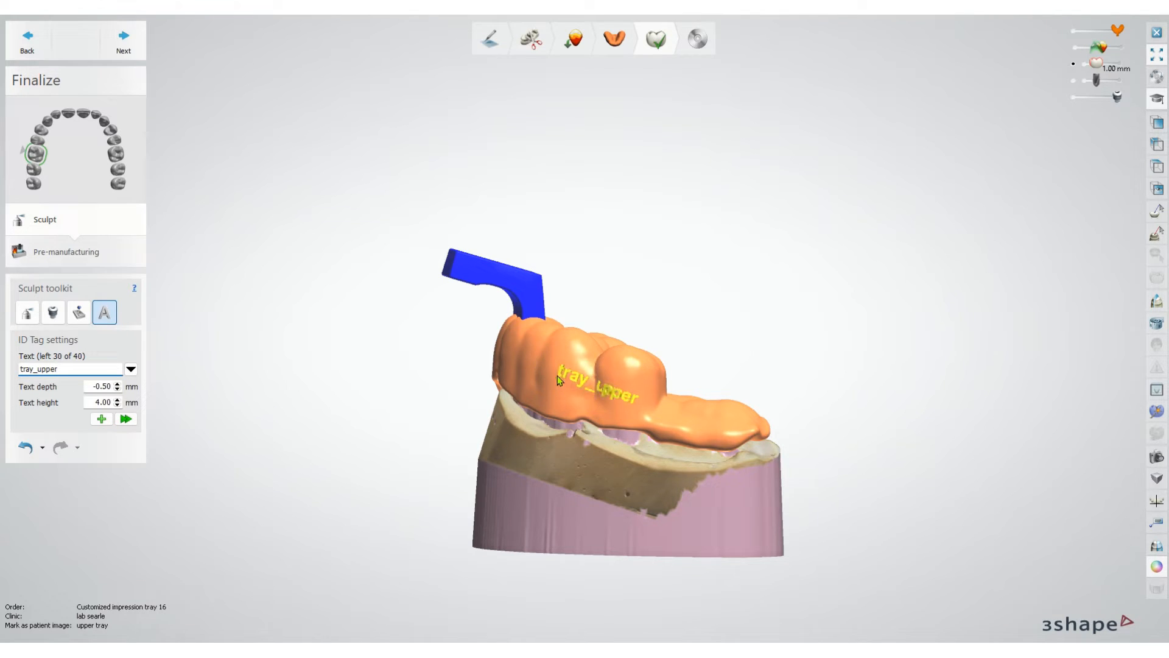
left_click(650, 407)
scroll(542, 405, "down", 3)
right_click_drag(542, 405, 705, 372)
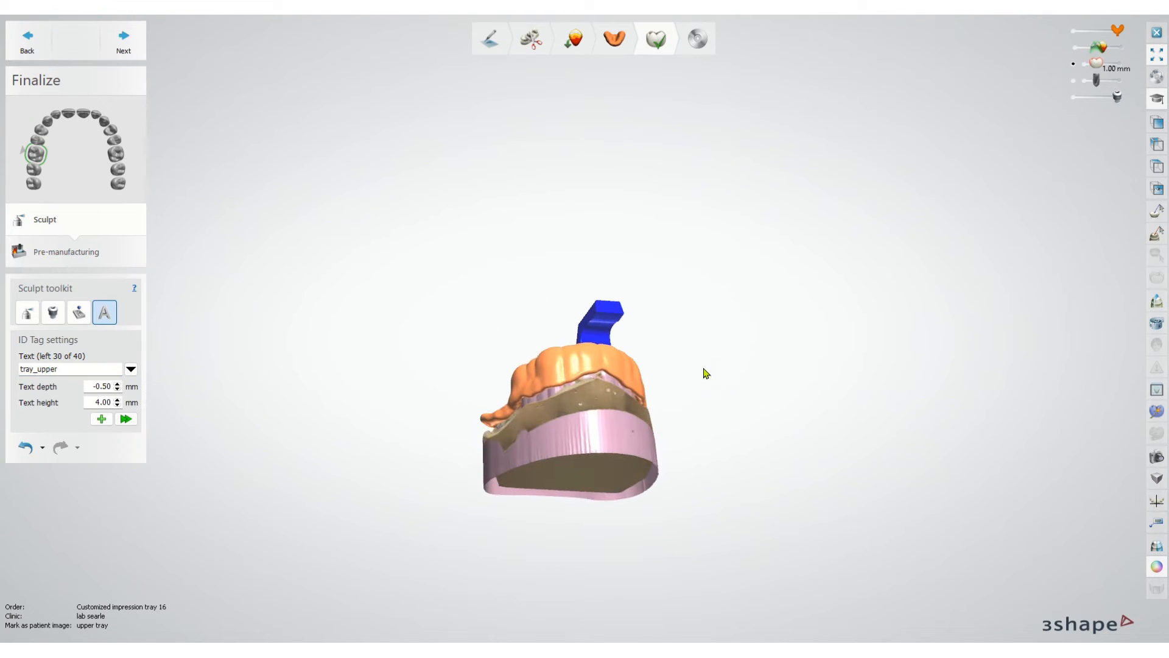
Hide the scanned model to expose the tray's inner surface, and ready the wax knife for adding material
left_click(32, 317)
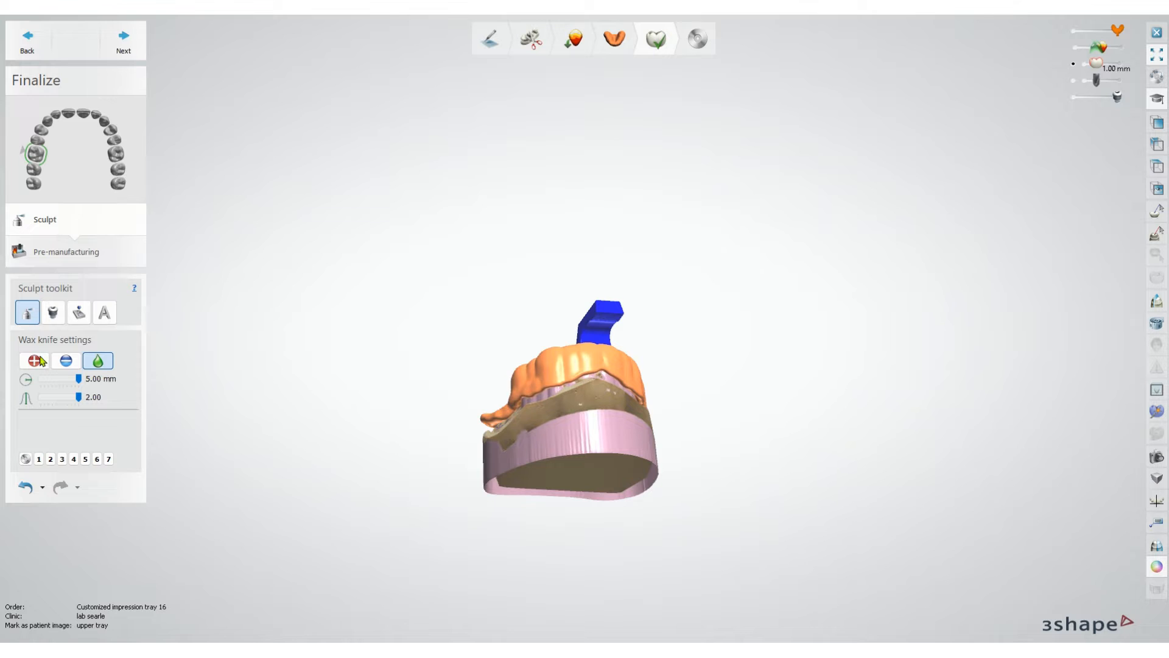
left_click(34, 360)
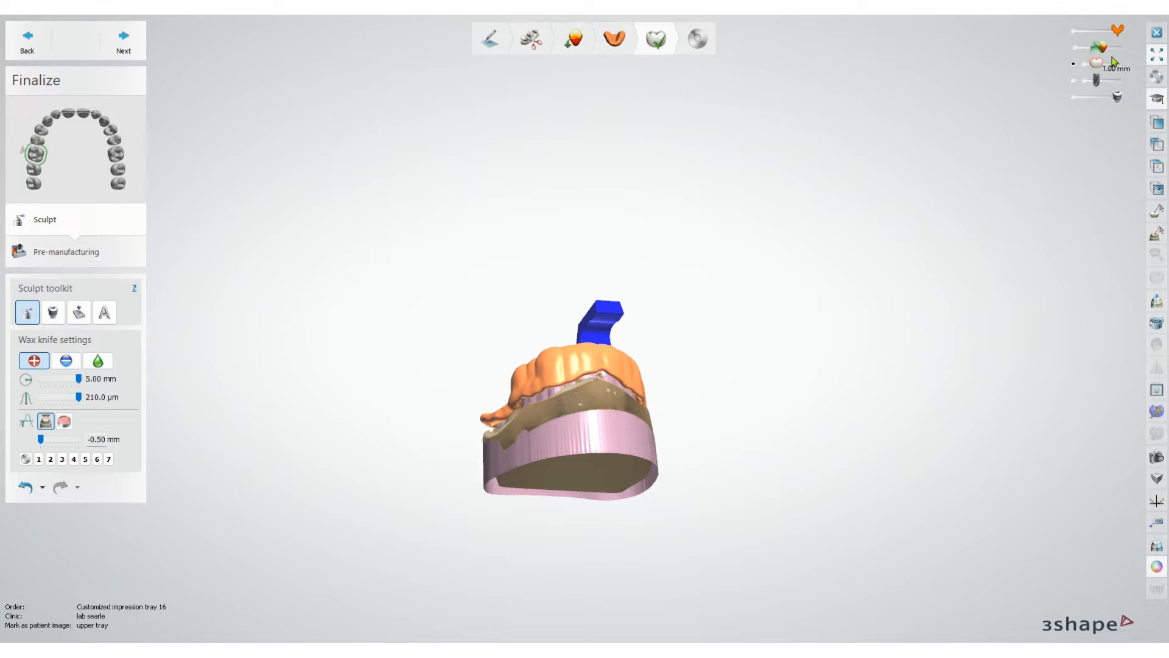
left_click_drag(1099, 55, 1079, 54)
right_click_drag(905, 65, 529, 366)
scroll(528, 365, "up", 5)
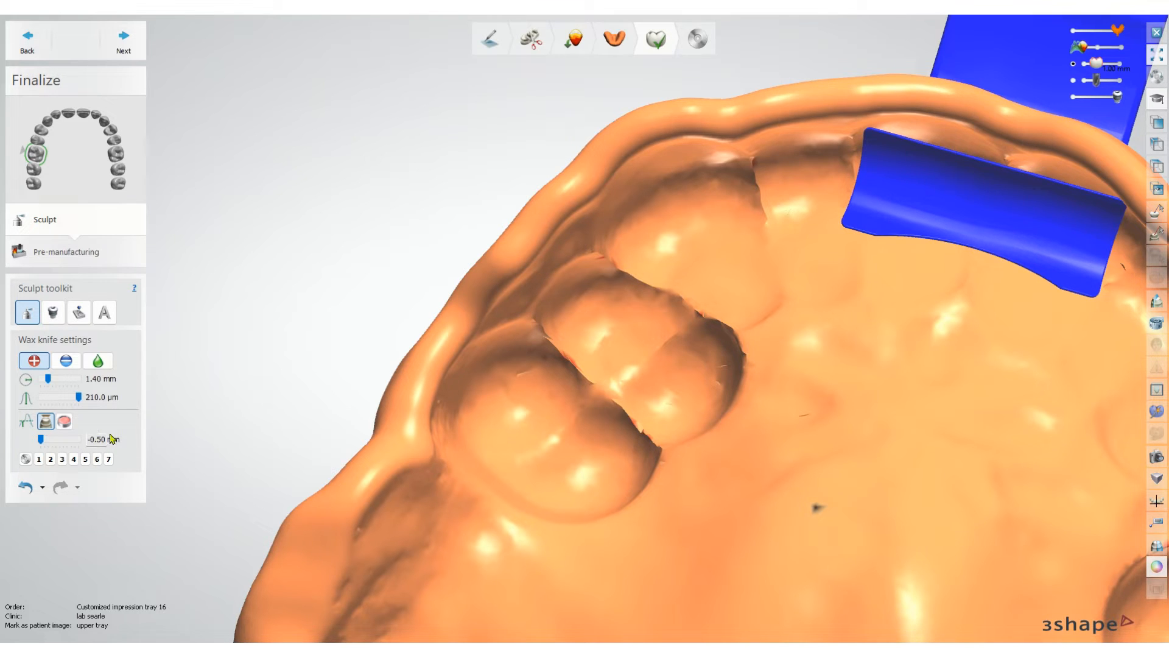
right_click_drag(547, 437, 542, 449)
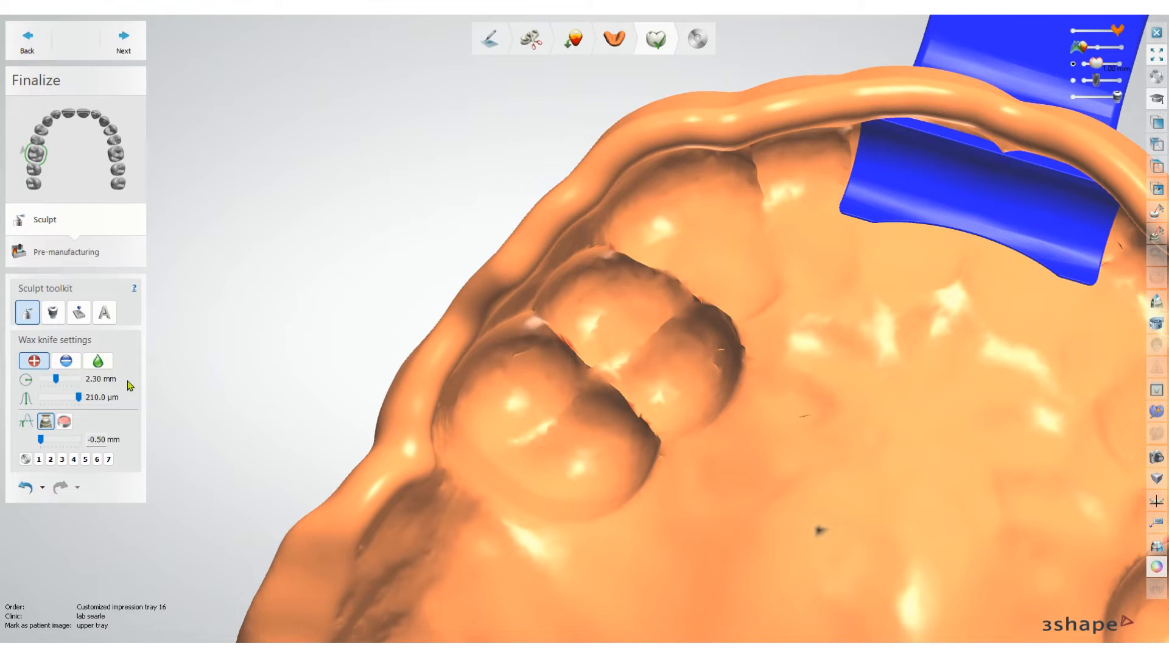
left_click_drag(530, 439, 542, 421)
right_click_drag(541, 420, 679, 454)
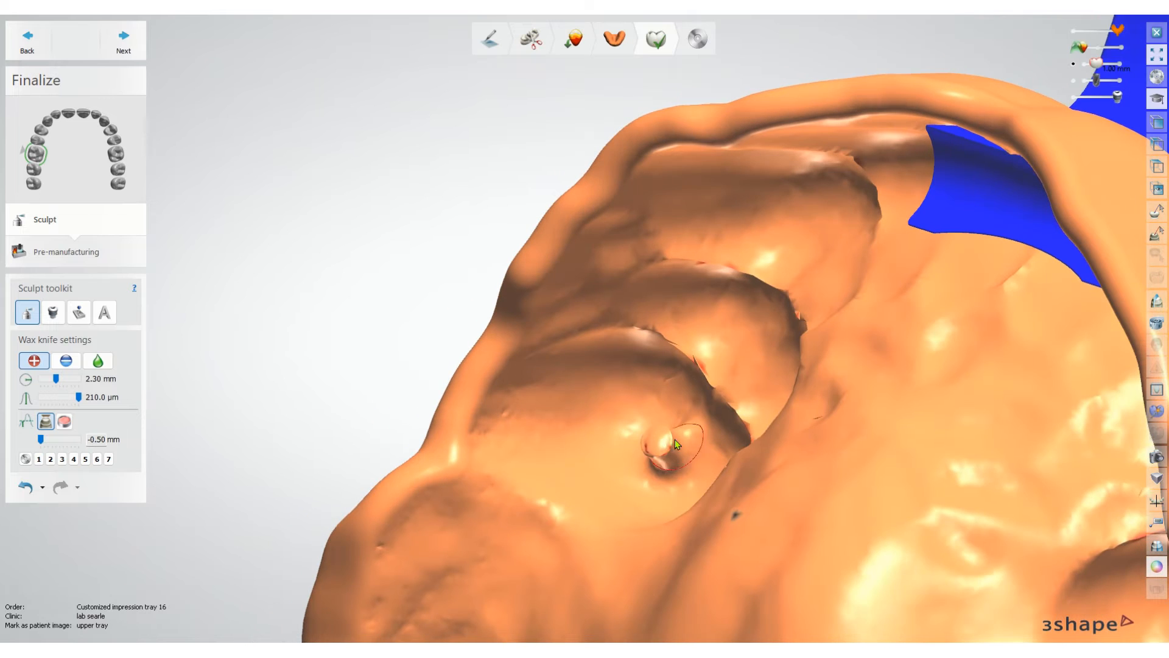
left_click_drag(676, 444, 672, 444)
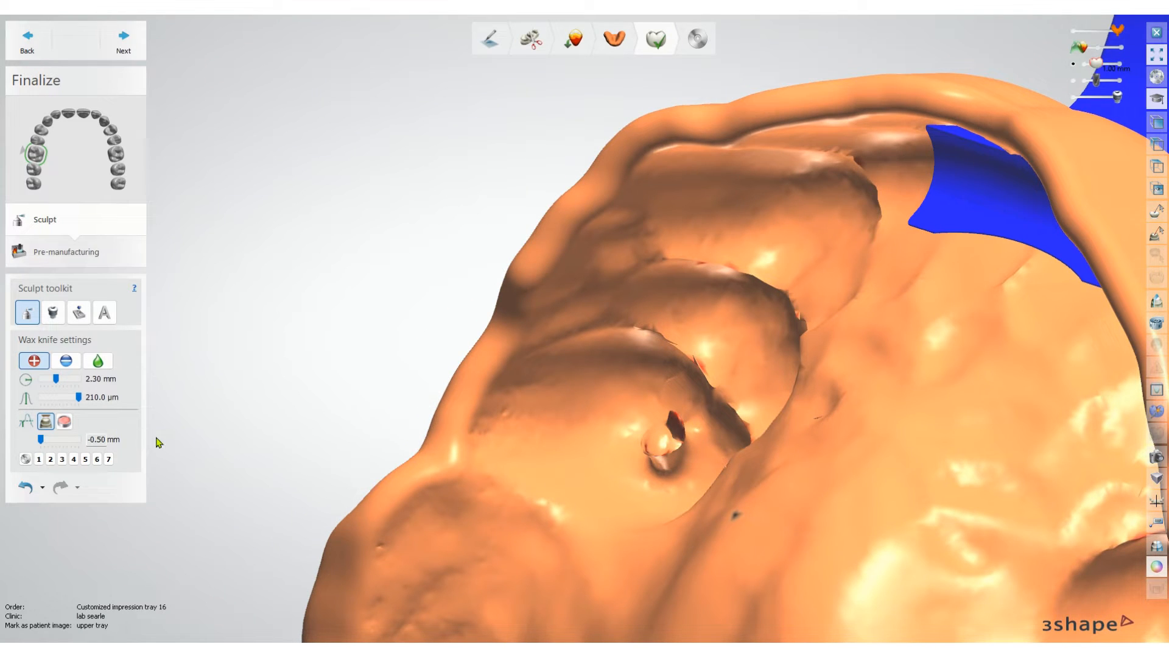
key("ctrl+z")
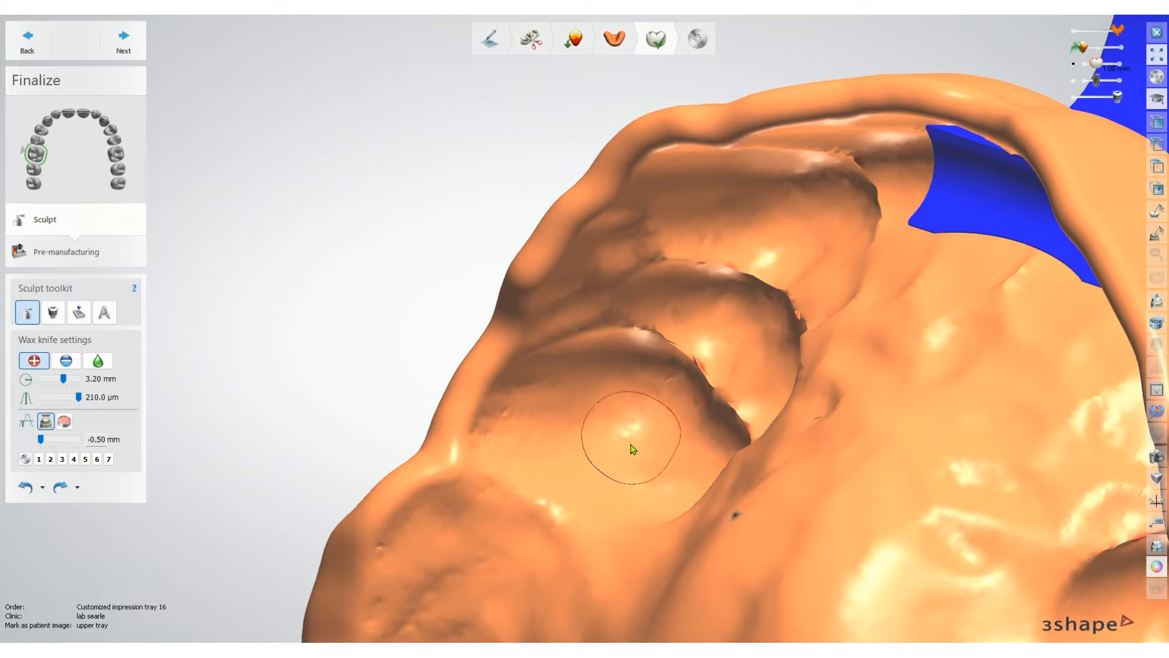
Build wax stops inside the rearmost and front tooth sockets on the paired-teeth side, with a 3.20 mm knife and 210 µm level
left_click_drag(634, 447, 633, 449)
scroll(679, 449, "down", 5)
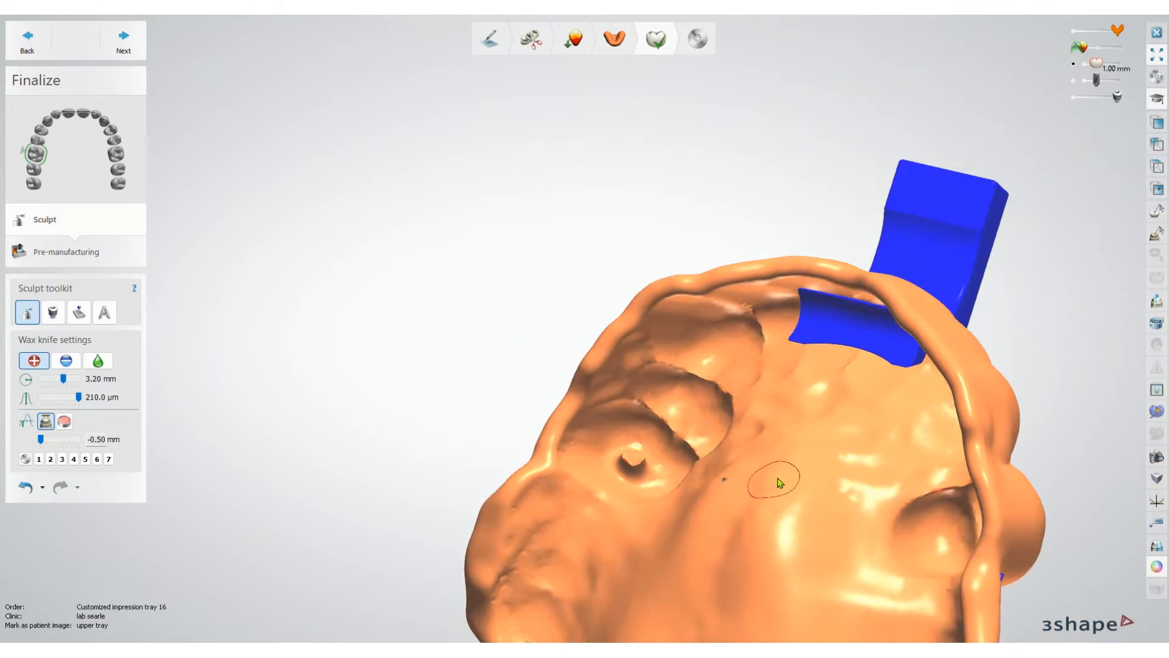
right_click_drag(777, 481, 769, 393)
scroll(638, 387, "up", 5)
left_click_drag(697, 353, 698, 364)
Add two matching wax stops on the opposite inner side, one near the front and one inside the isolated back tooth's socket
scroll(912, 436, "down", 5)
middle_click_drag(948, 453, 717, 365)
left_click_drag(791, 400, 819, 390)
middle_click_drag(879, 520, 822, 377)
left_click_drag(822, 378, 818, 373)
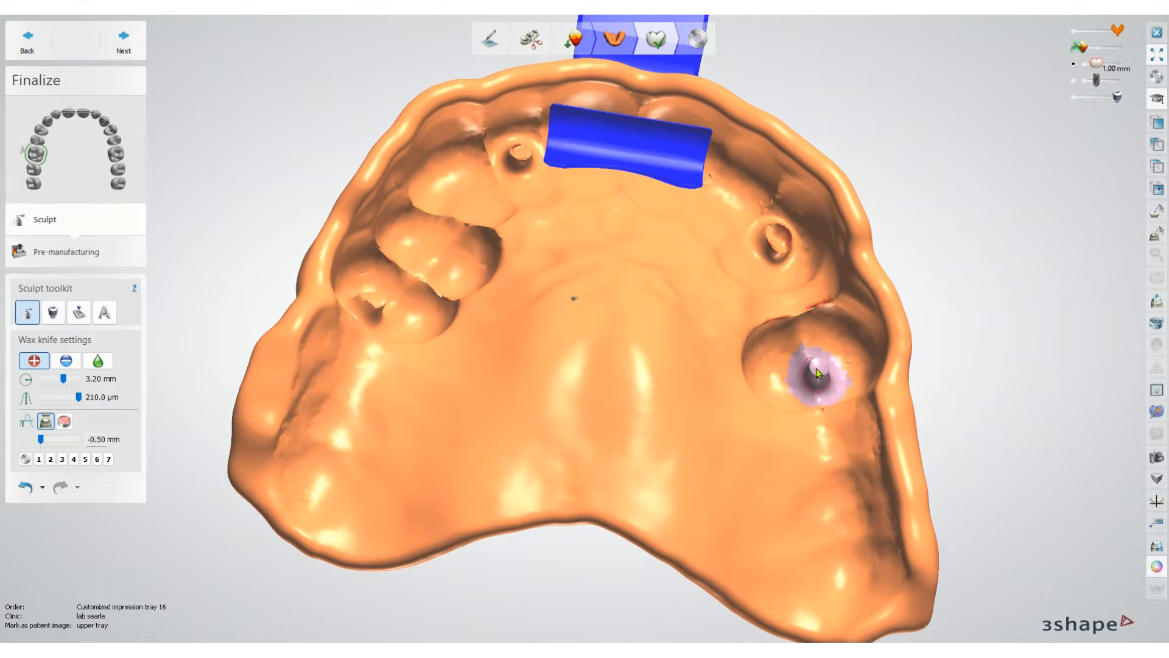
Finish sculpting after checking the tray's inner stops and outer surface, and move on to the pre-manufacturing stage
scroll(822, 372, "down", 5)
right_click_drag(974, 389, 963, 438)
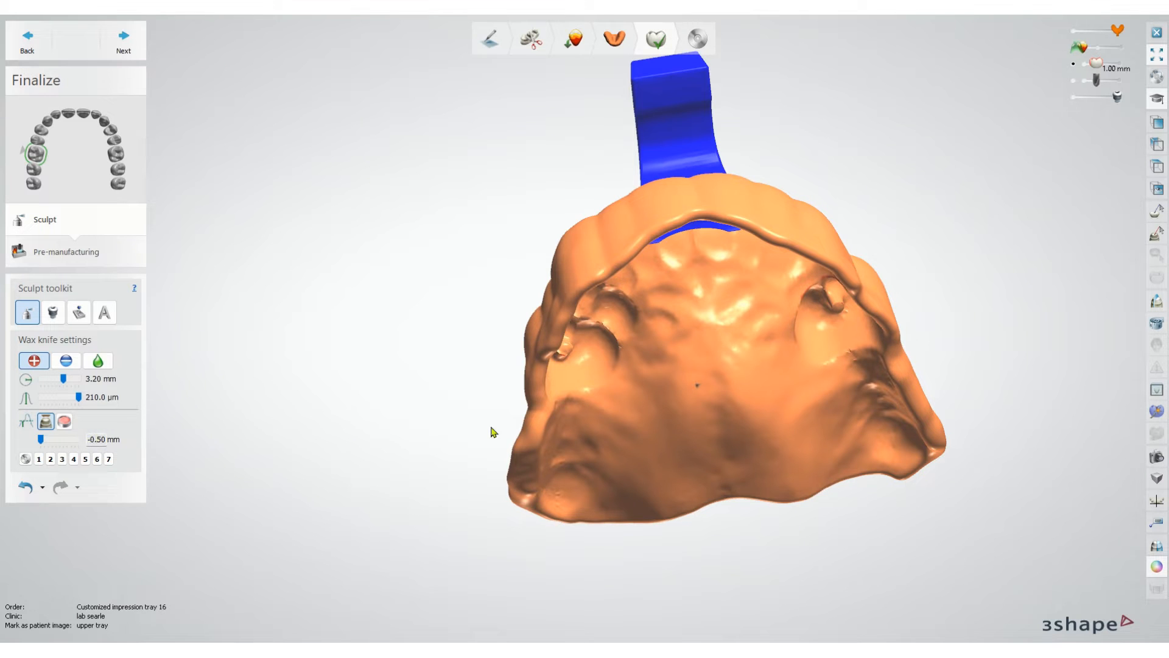
right_click_drag(797, 408, 765, 479)
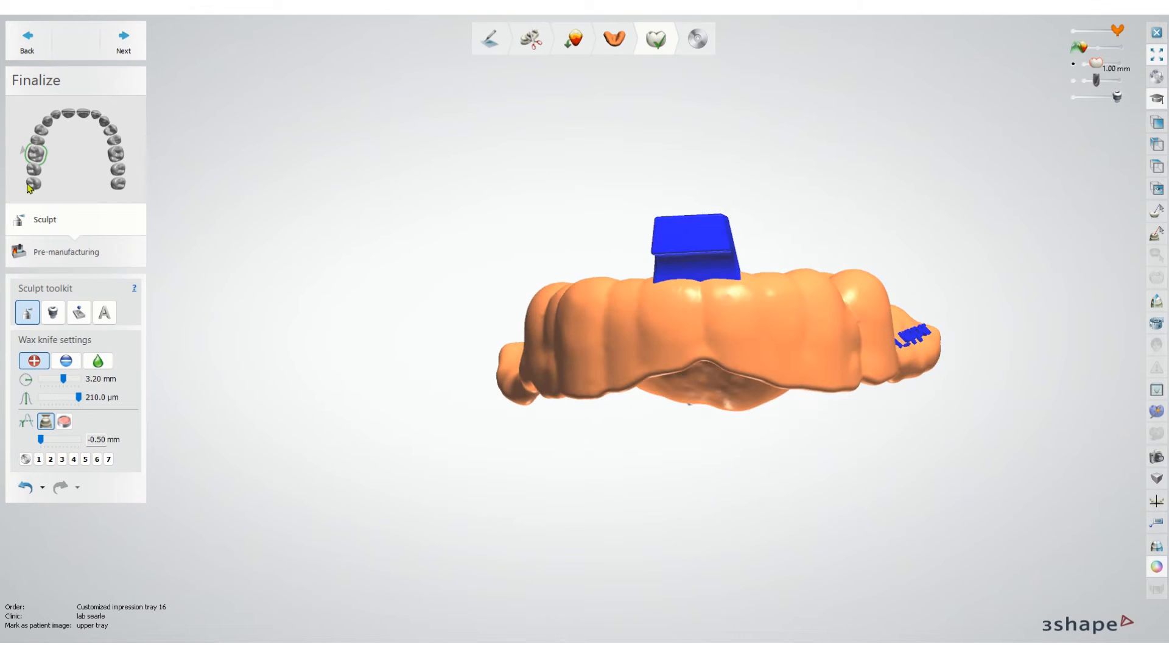
left_click(128, 41)
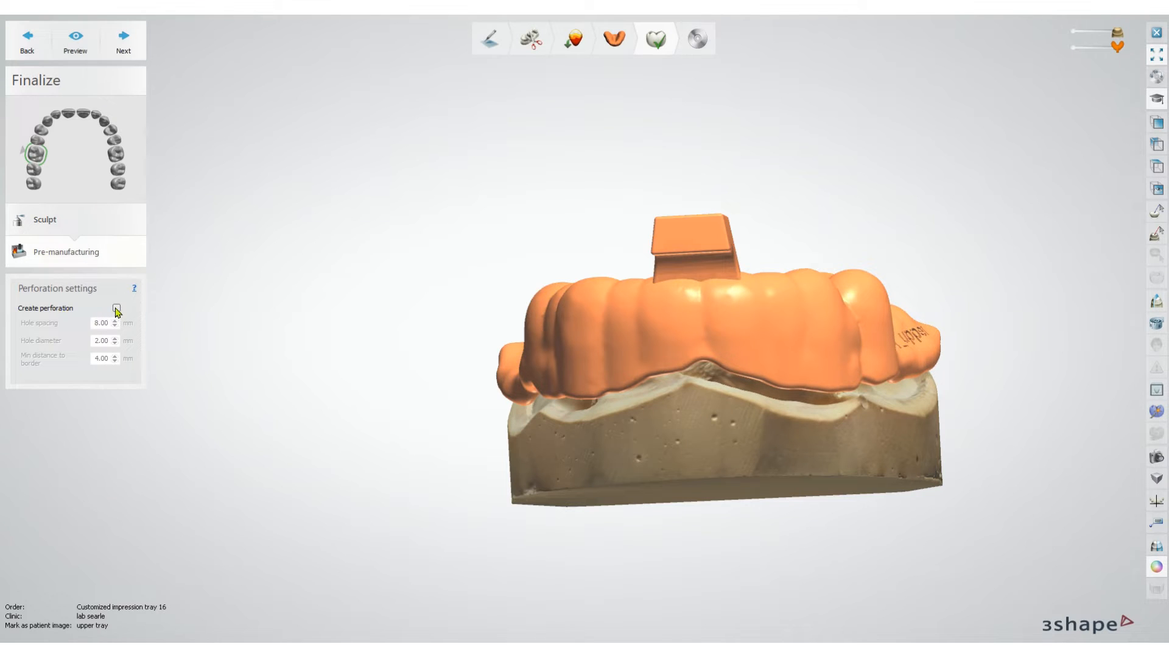
Perforate the tray with 5.00 mm hole spacing, 3.00 mm hole diameter and 1.00 mm minimum border distance, preview it, and complete the design
left_click(116, 308)
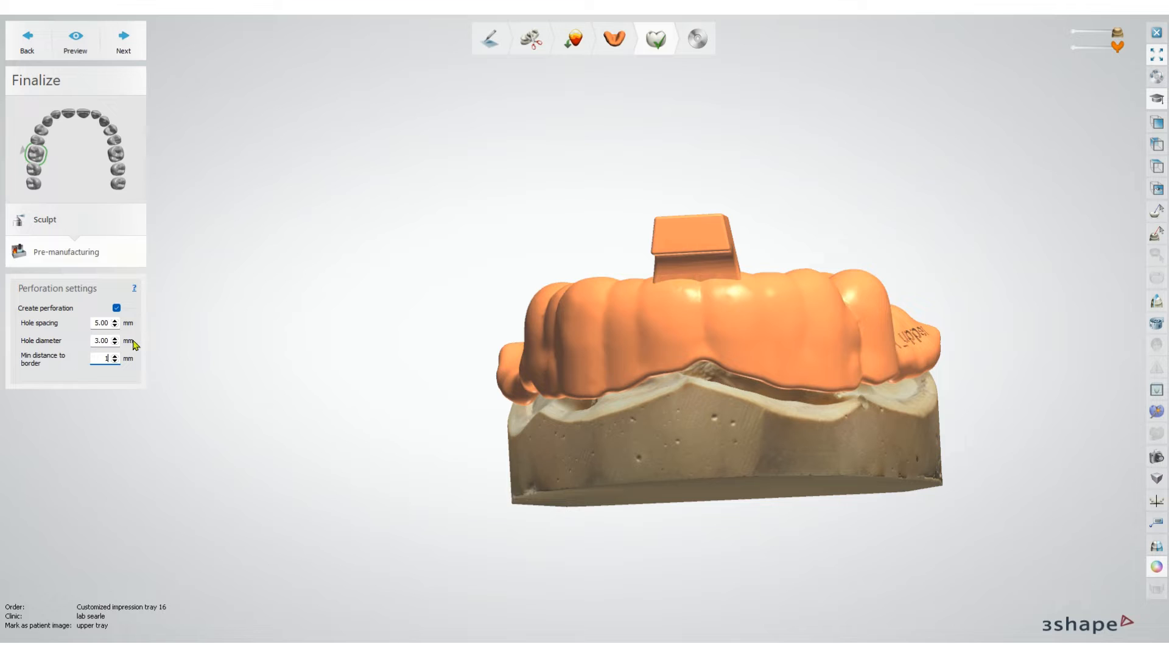
left_click(80, 44)
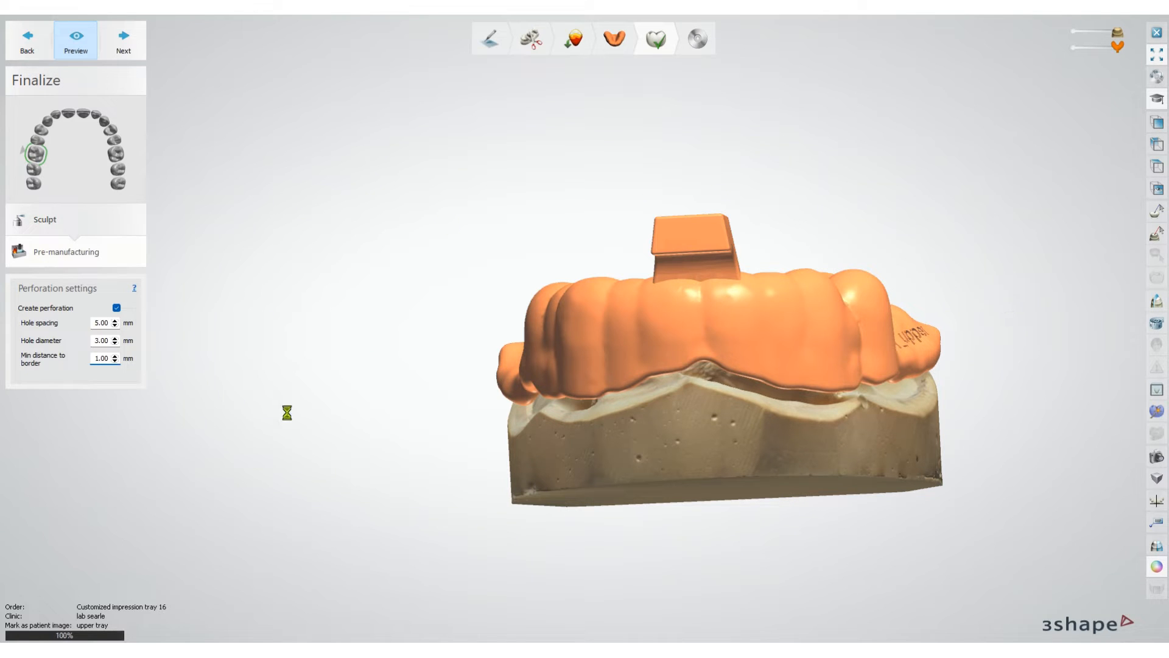
right_click_drag(945, 372, 843, 475)
left_click(124, 40)
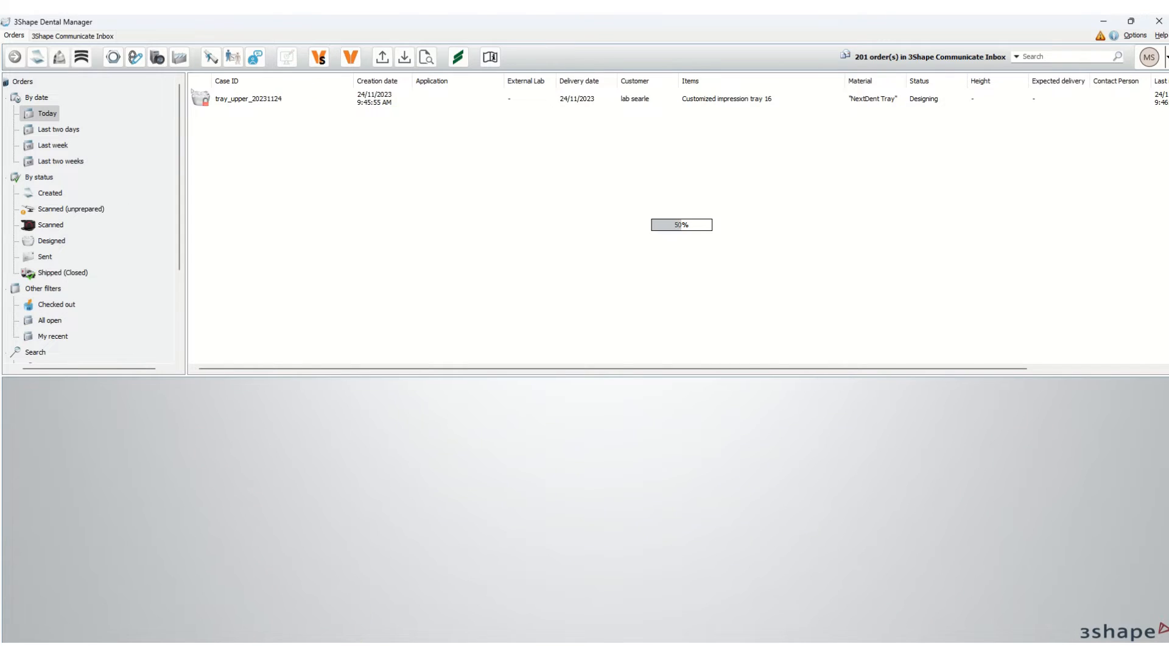
Find and launch Asiga Composer to prepare the tray for 3D printing
key("super")
type("asiga")
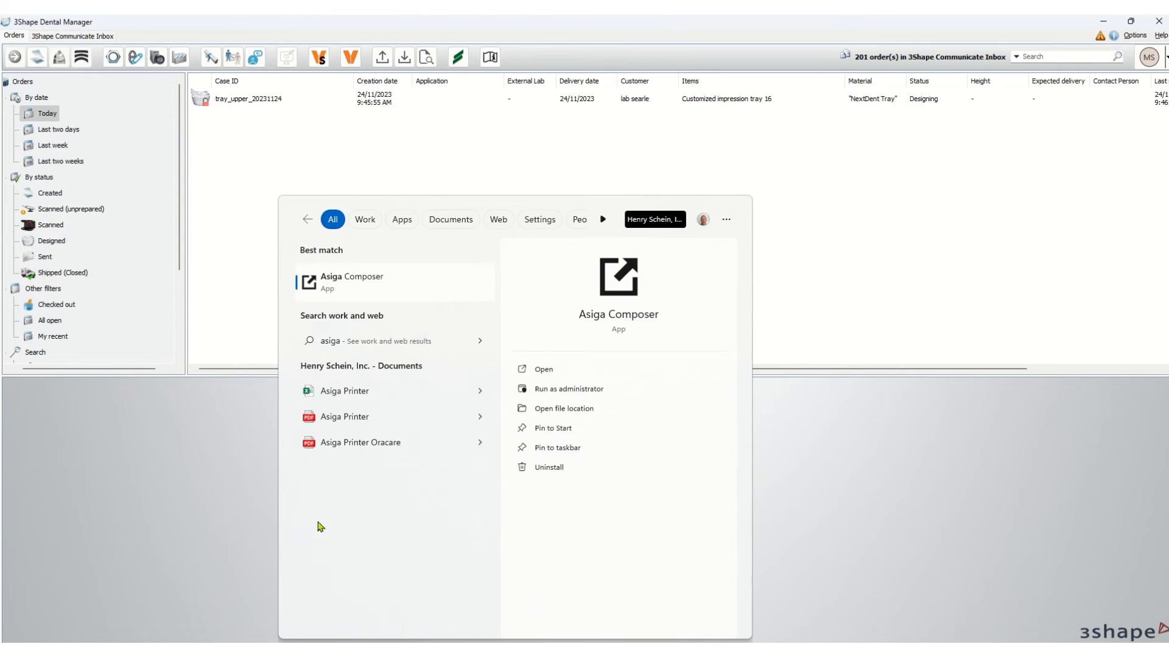
left_click(418, 279)
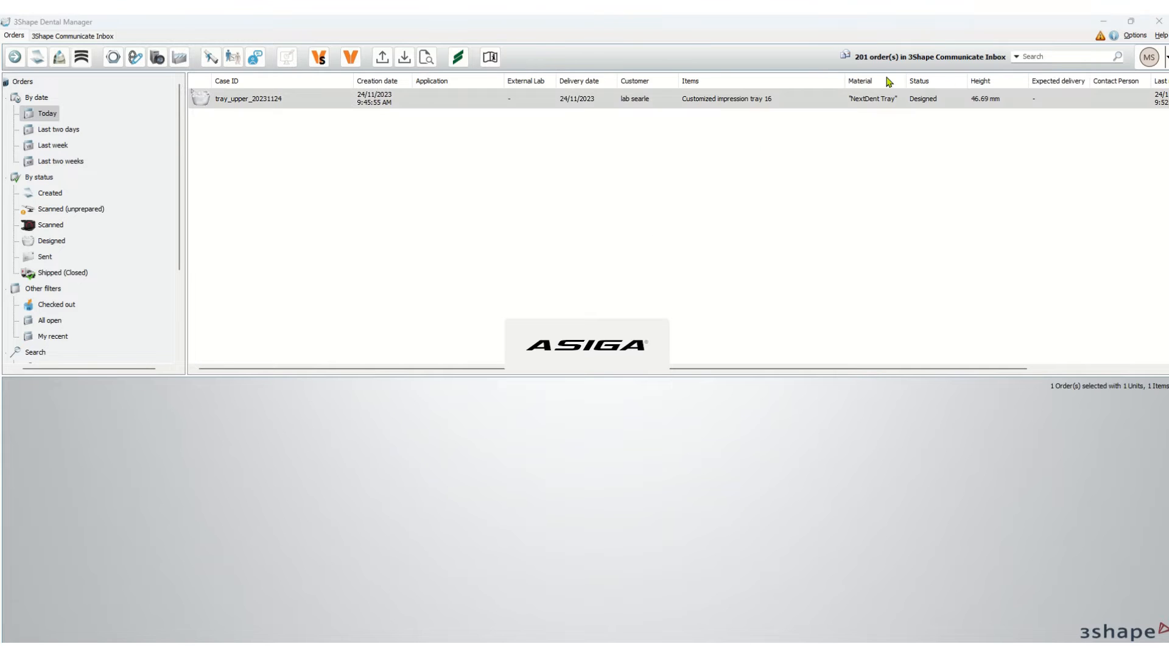
Open the CAM output folder of the designed tray order from 3Shape Dental Manager and bring its file window into reach
right_click(368, 102)
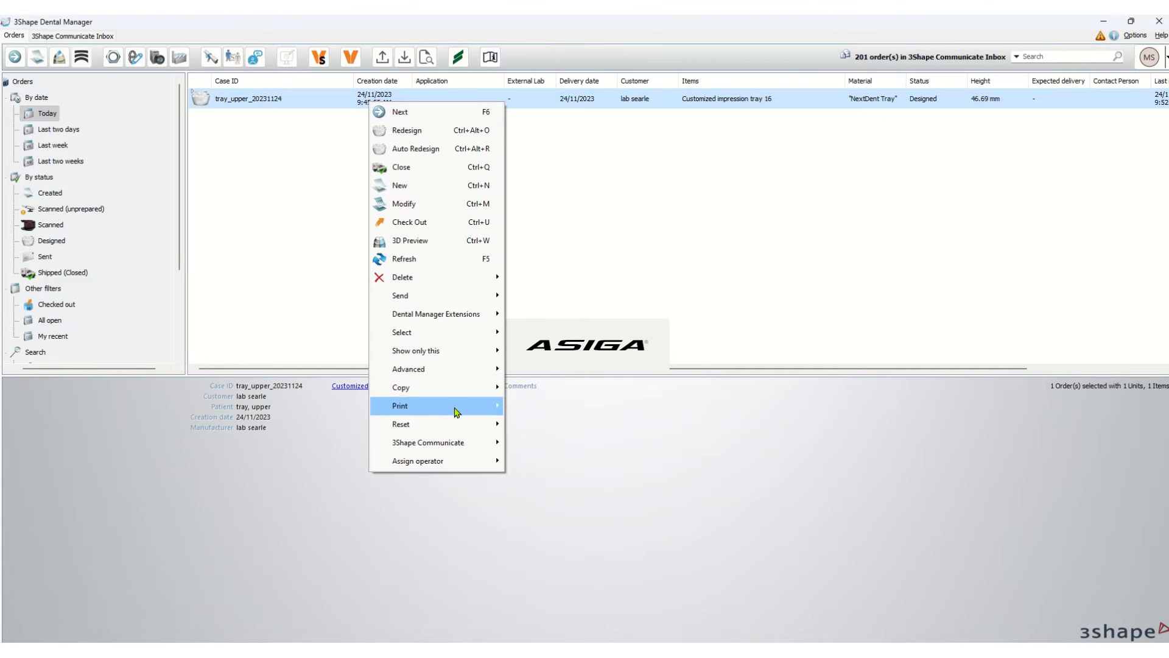
mouse_move(482, 375)
left_click(602, 463)
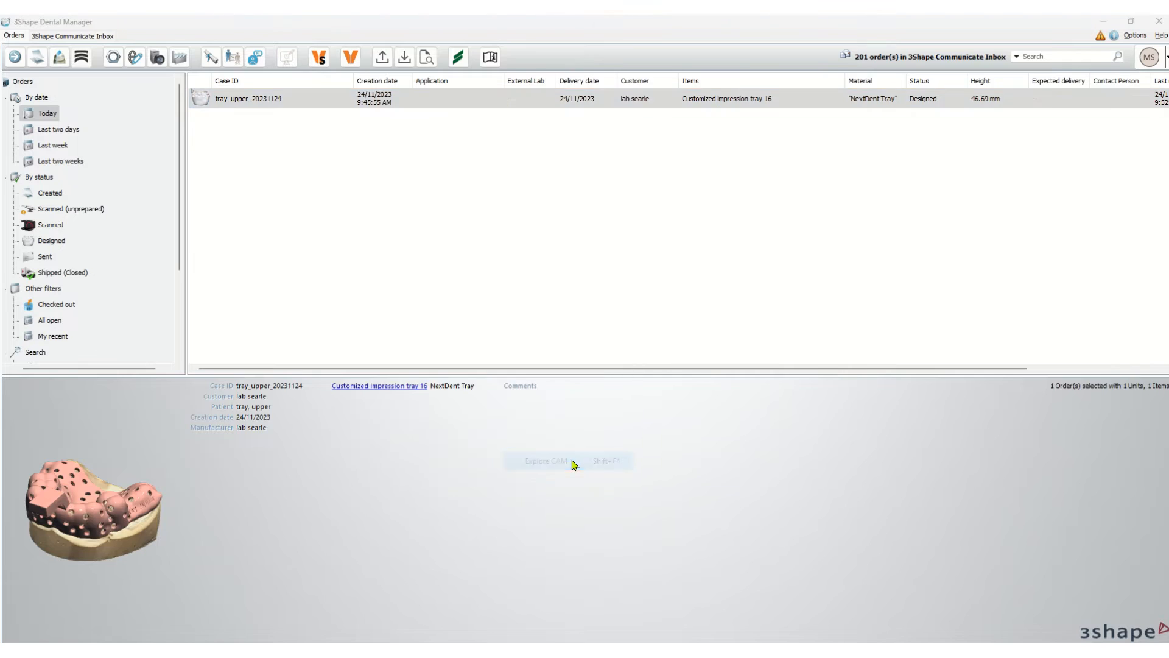
left_click_drag(630, 74, 640, 352)
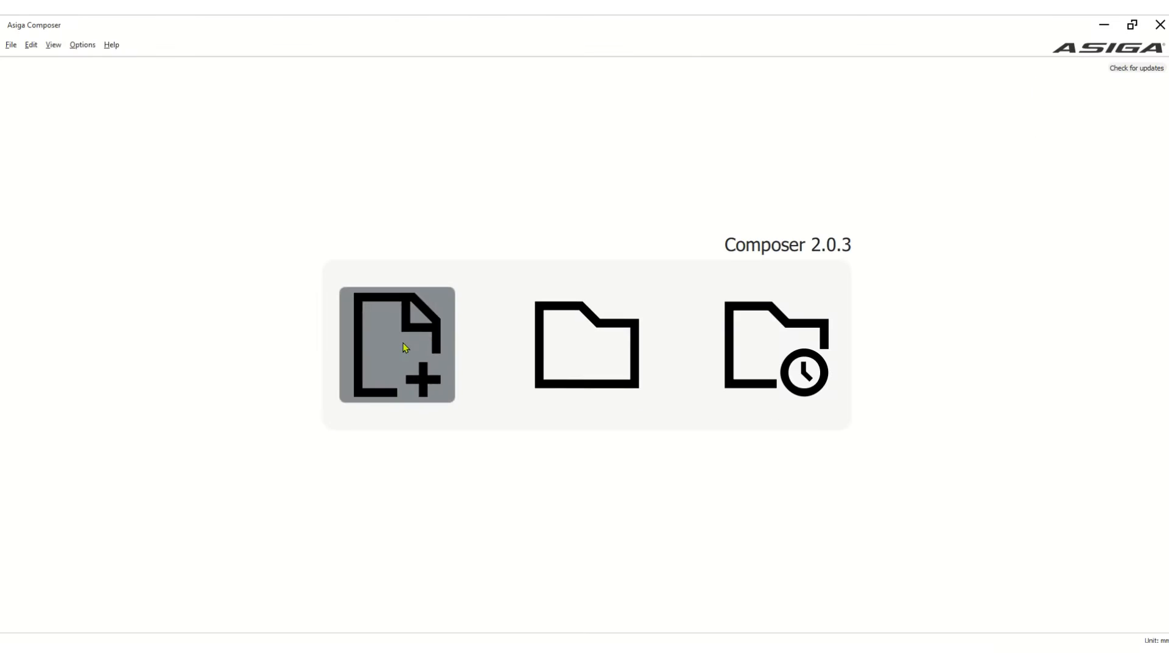
Create a new MAX UV build in Asiga Composer with Asiga DentaTRAY material and 0.100 mm layer thickness
left_click(403, 342)
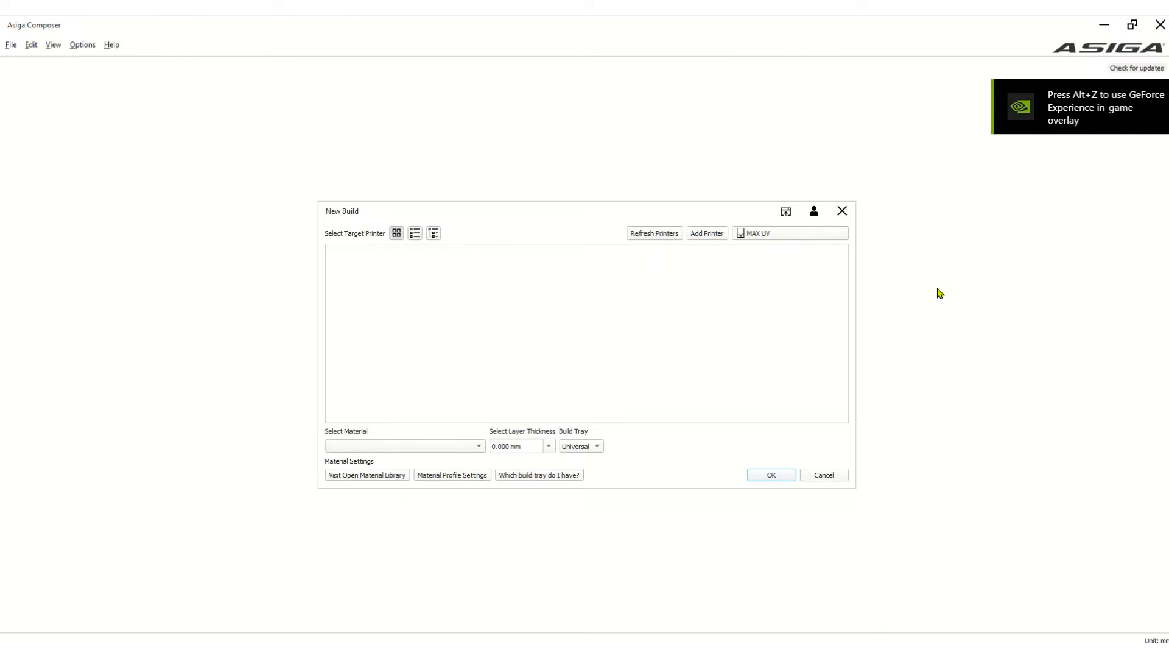
left_click(472, 446)
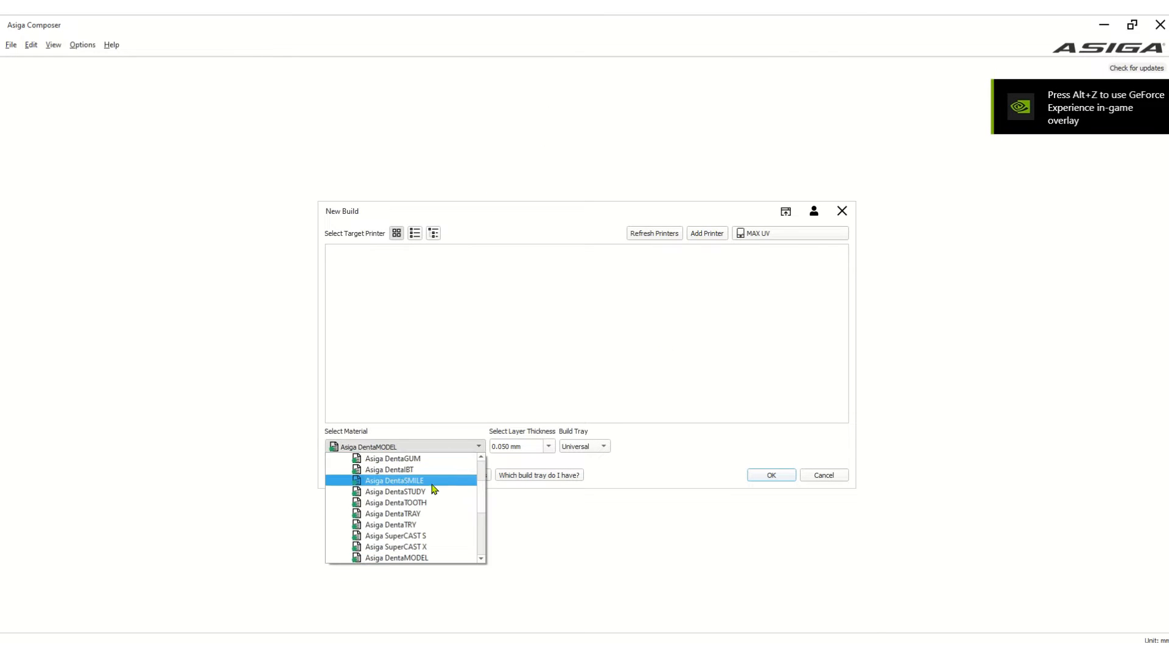
scroll(444, 514, "down", 3)
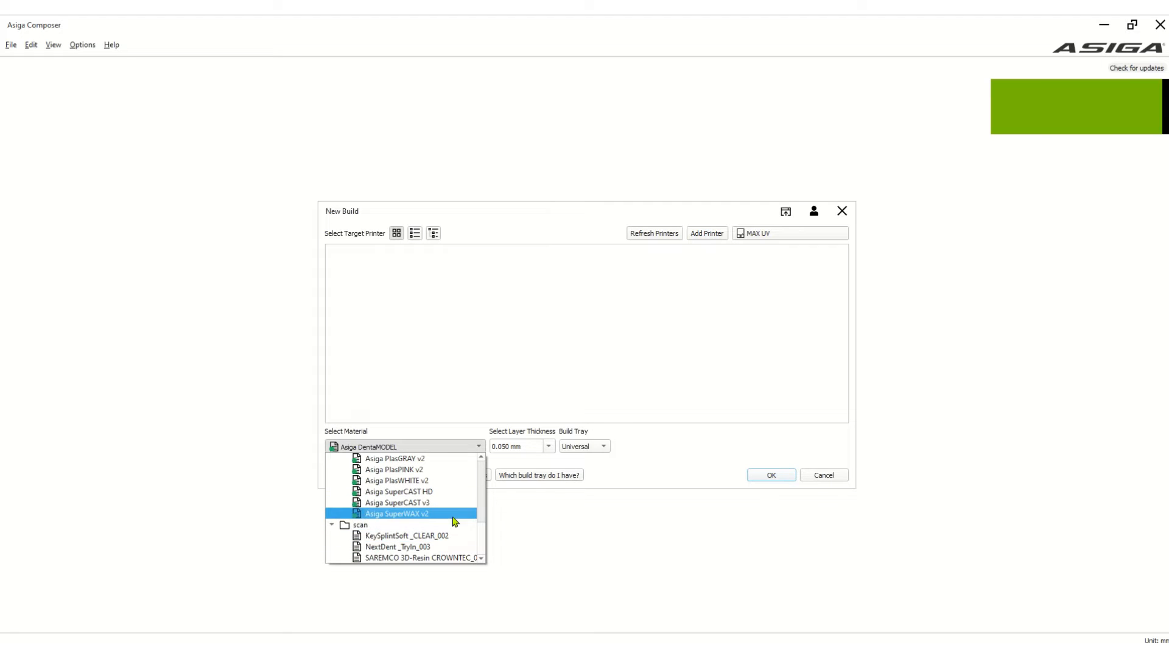
left_click(481, 512)
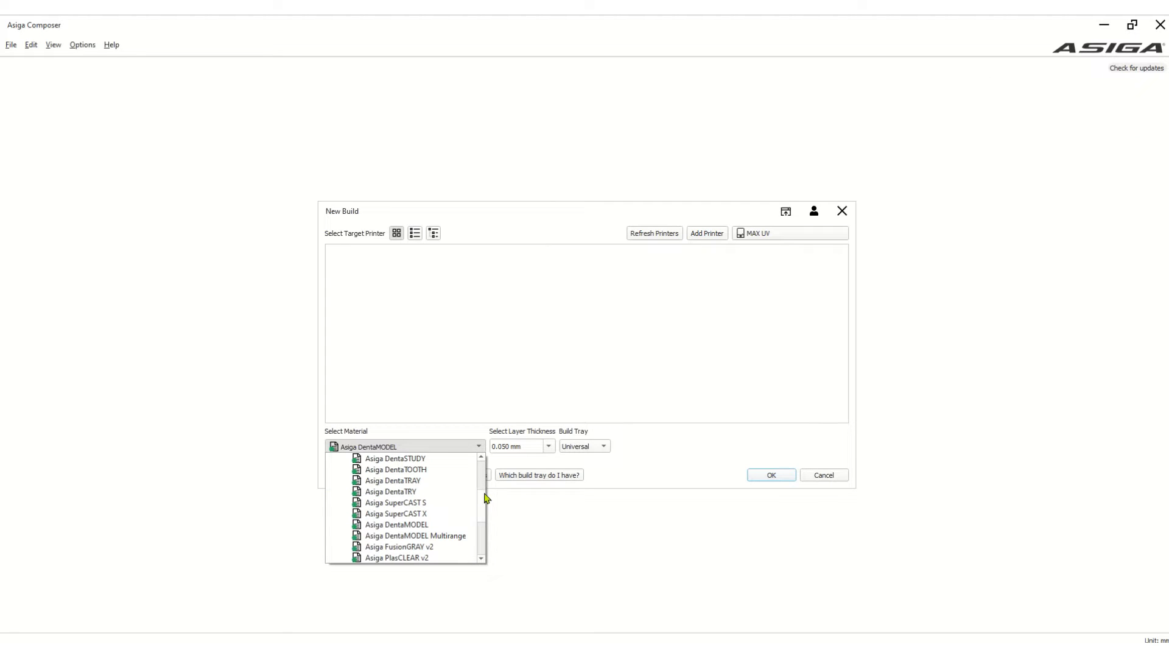
left_click(425, 480)
left_click(549, 446)
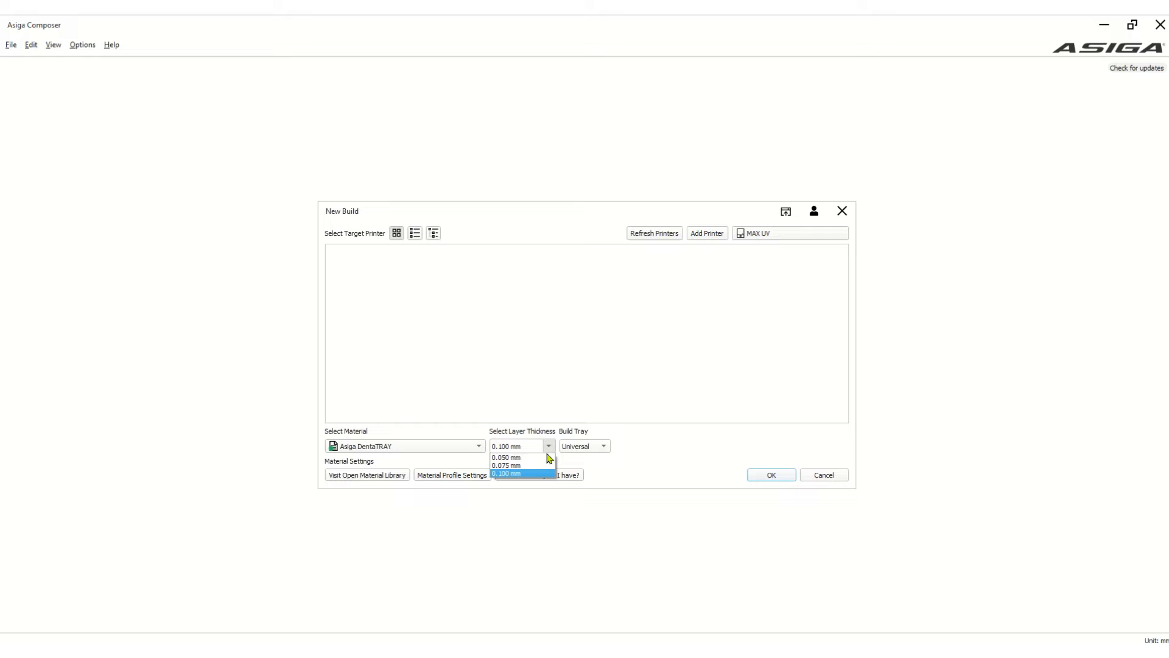
left_click(517, 477)
left_click(772, 475)
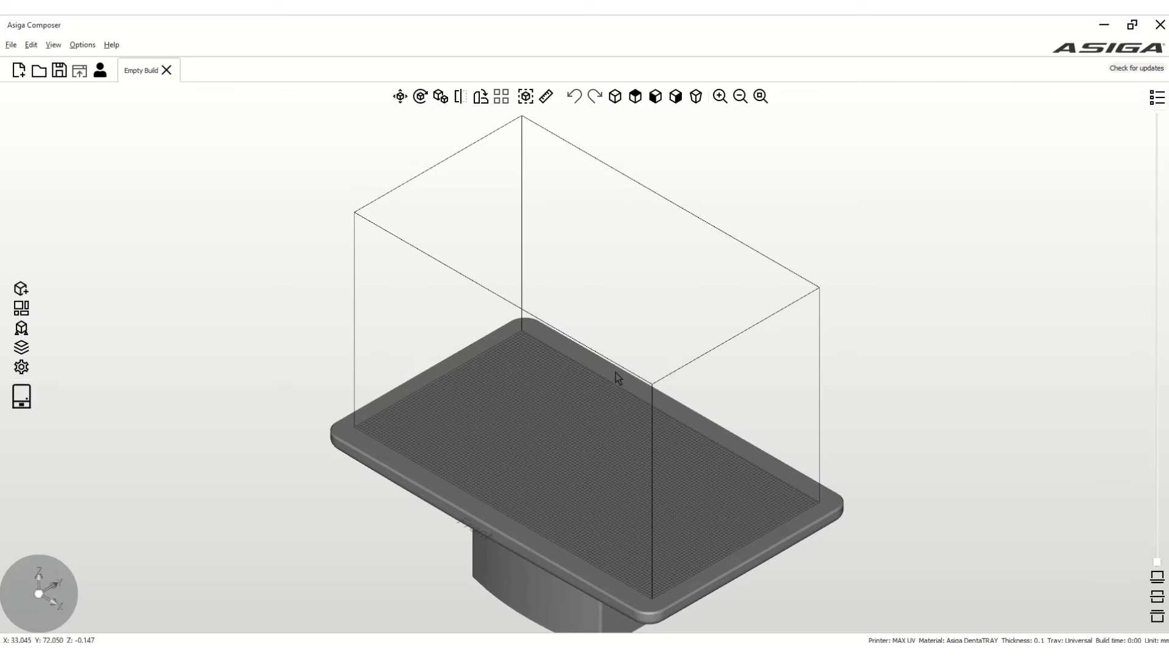
Add tray_upper_20231124_0.stl to the build from the CAM folder, with Platform Center placement, mm units and quantity 1
left_click_drag(49, 151, 1155, 149)
left_click_drag(1166, 292, 671, 427)
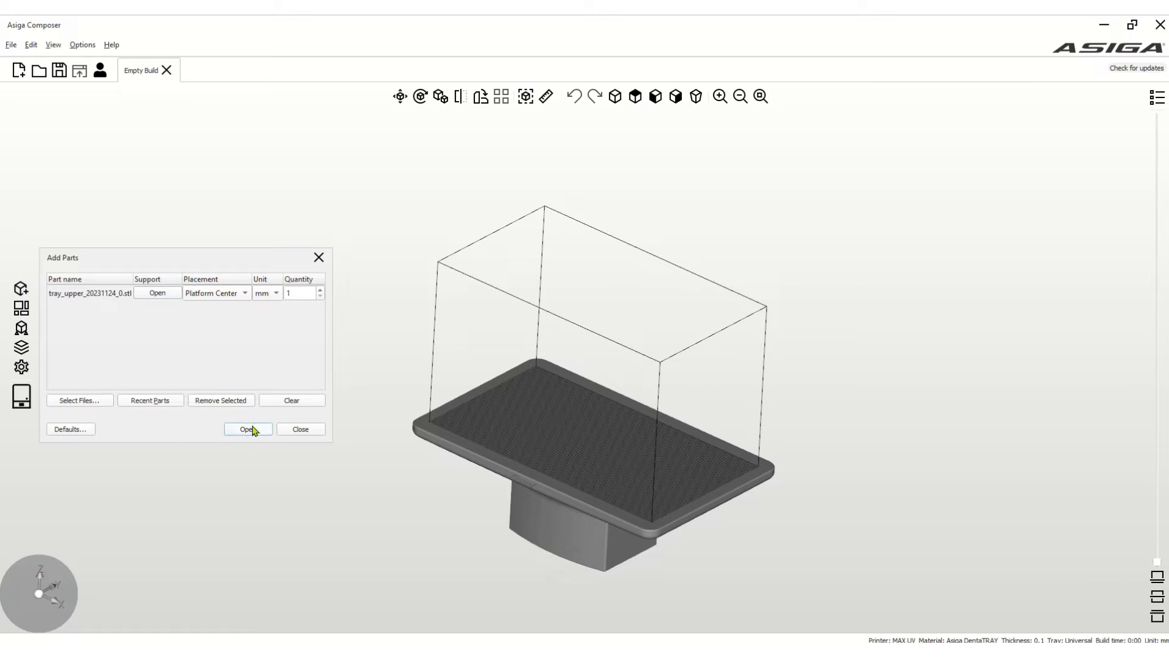
left_click(249, 429)
left_click(259, 430)
Select the imported tray and stand it upright by orienting its front outer surface towards the build platform
right_click_drag(698, 452, 834, 390)
left_click(607, 447)
scroll(609, 446, "up", 4)
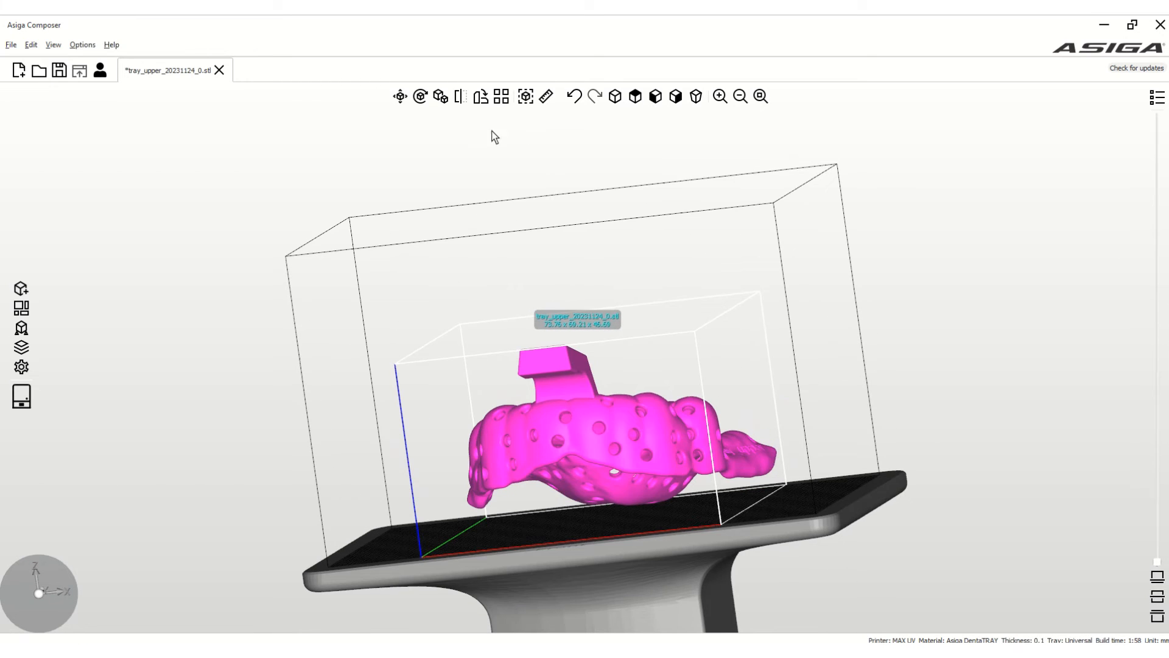
left_click(480, 101)
scroll(537, 326, "up", 5)
left_click(558, 415)
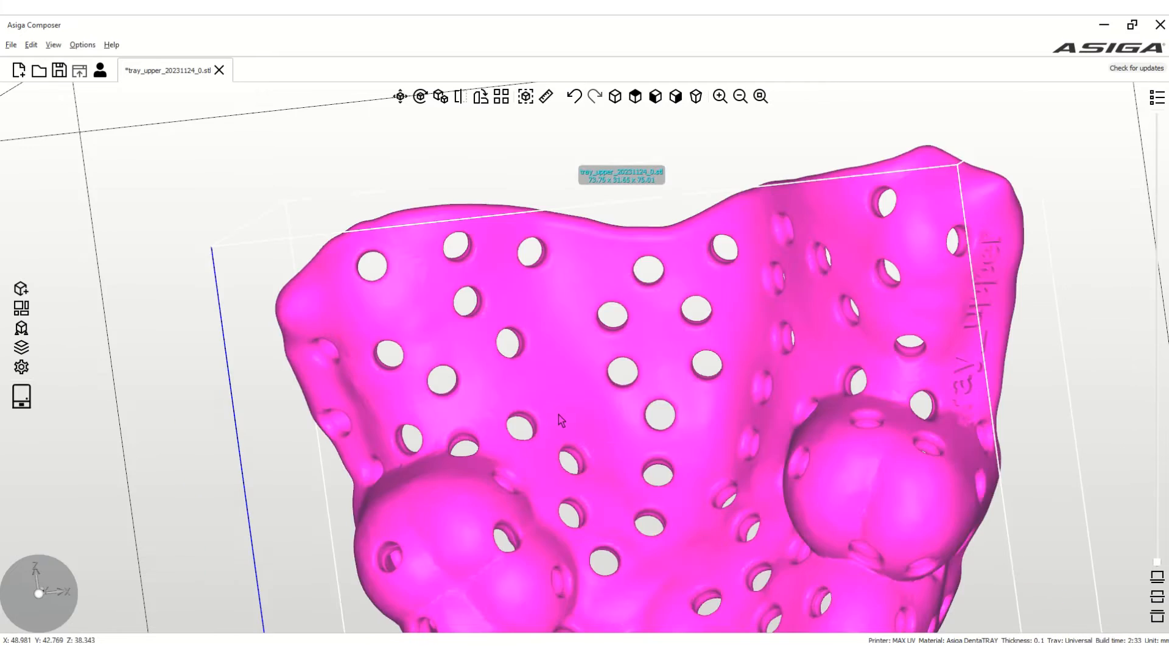
Raise the upright tray until the end of its handle sits at the build platform surface
scroll(561, 419, "down", 5)
right_click_drag(749, 430, 786, 426)
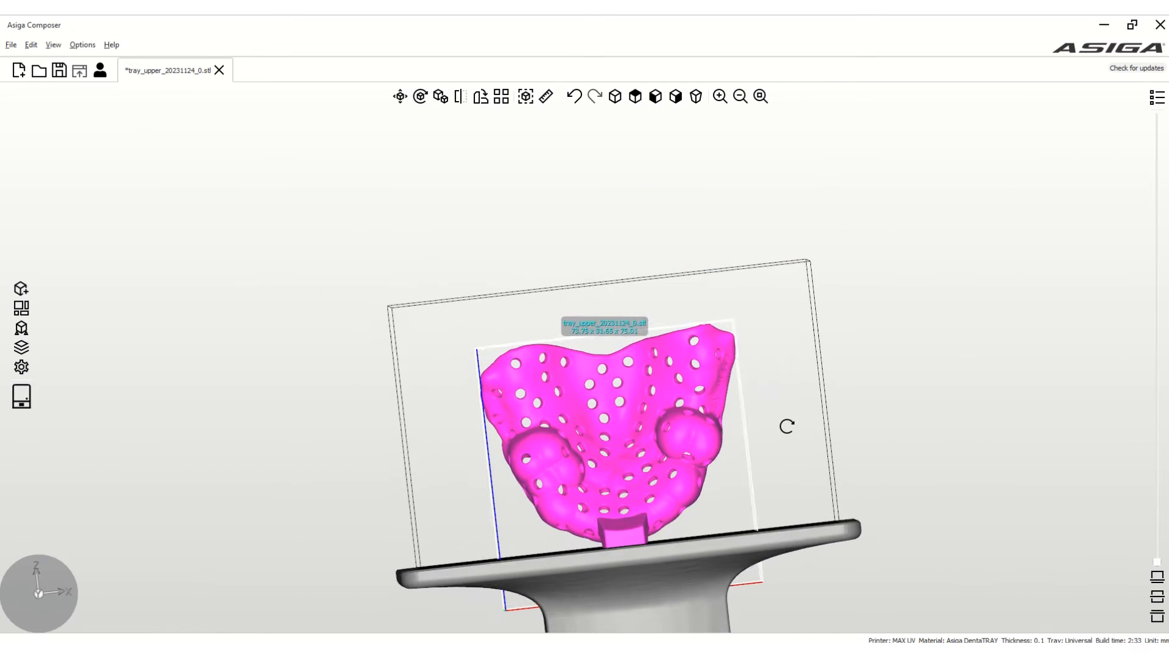
left_click_drag(673, 458, 674, 410)
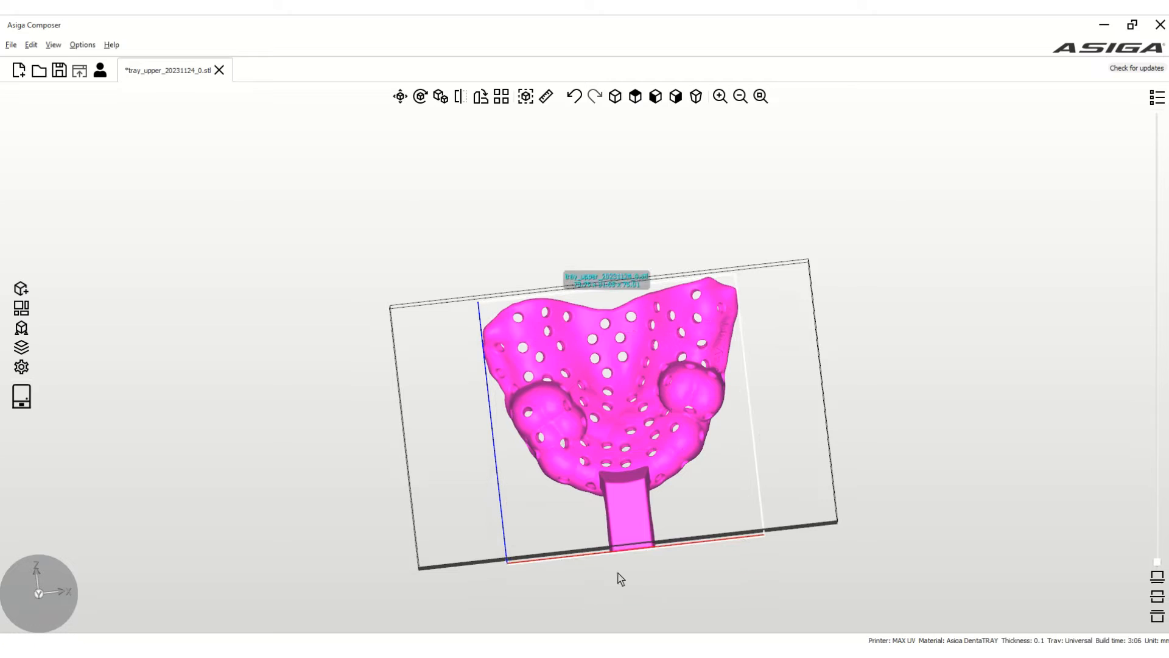
scroll(637, 543, "up", 5)
scroll(644, 554, "down", 5)
Tilt the upright tray in side view so that its body leans diagonally above the handle
right_click_drag(645, 553, 1032, 489)
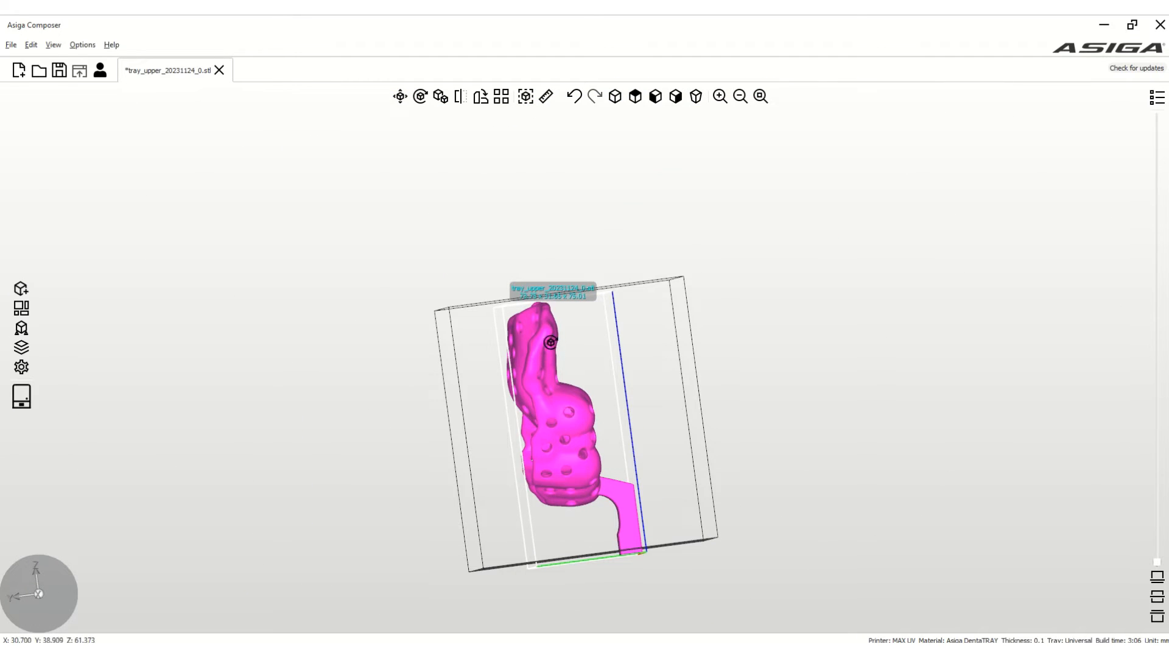
left_click_drag(553, 347, 578, 349)
right_click_drag(689, 399, 755, 420)
Choose the Lattice preset for support generation and turn off height levelling in its advanced settings
left_click(22, 332)
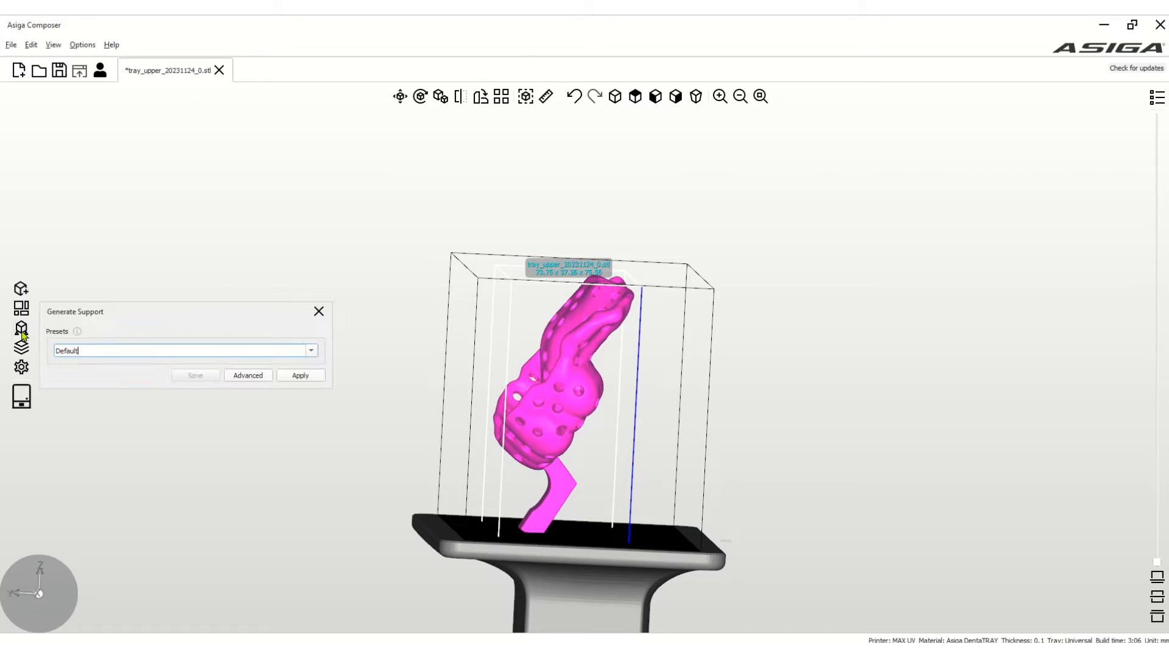
left_click(311, 351)
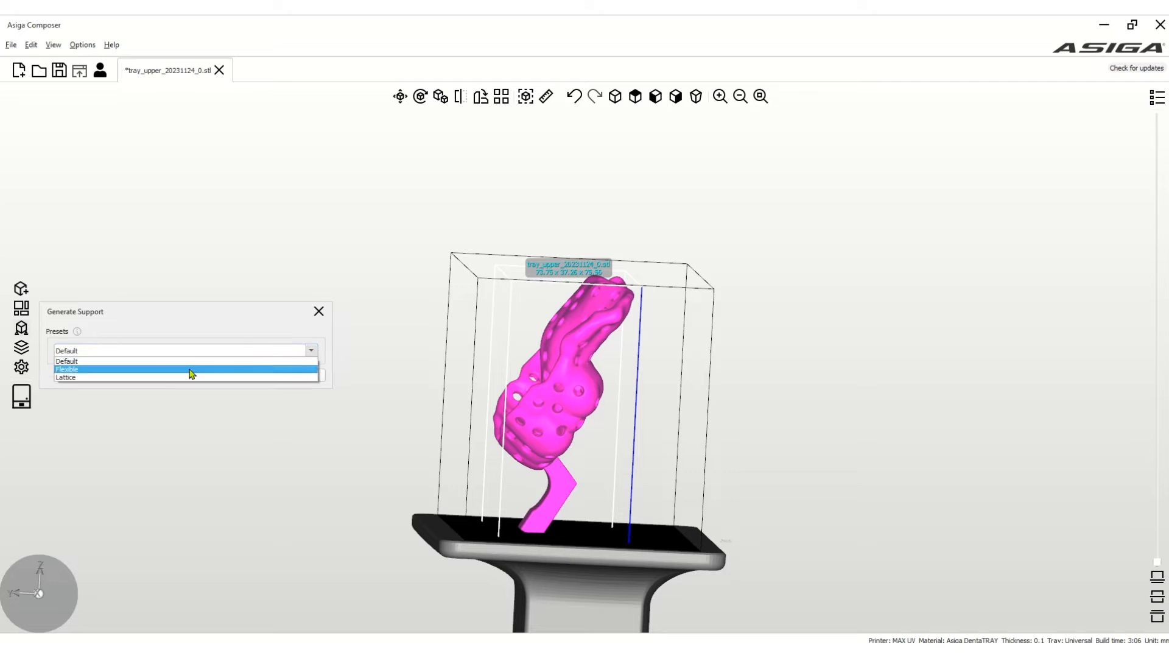
left_click(122, 383)
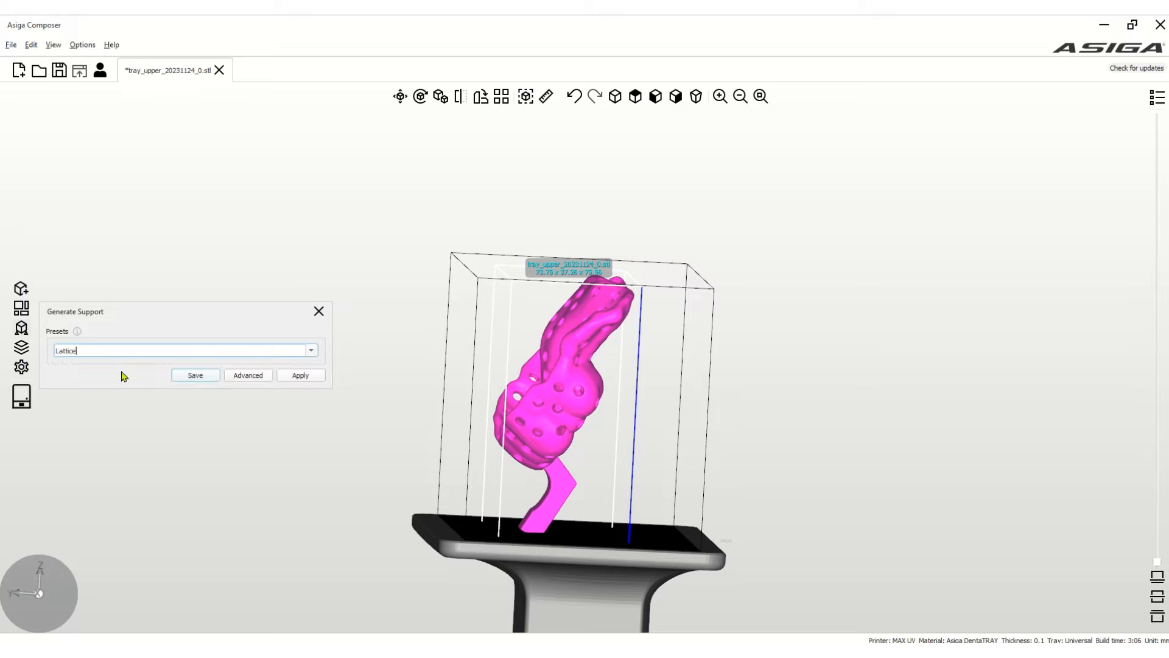
left_click(259, 375)
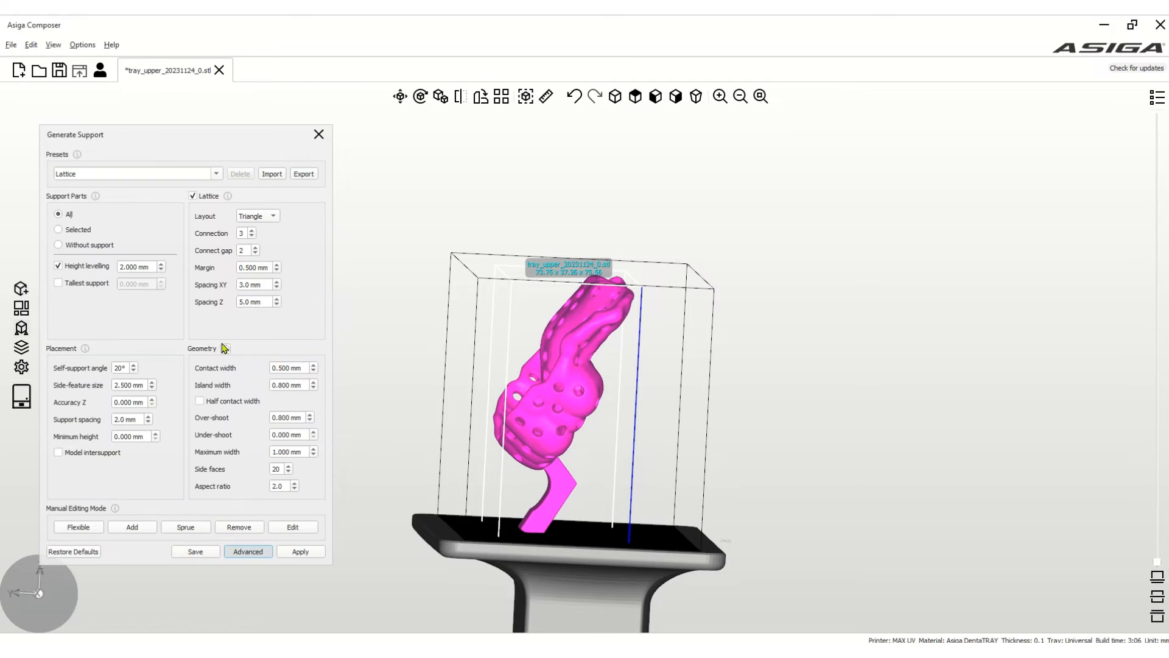
left_click(59, 266)
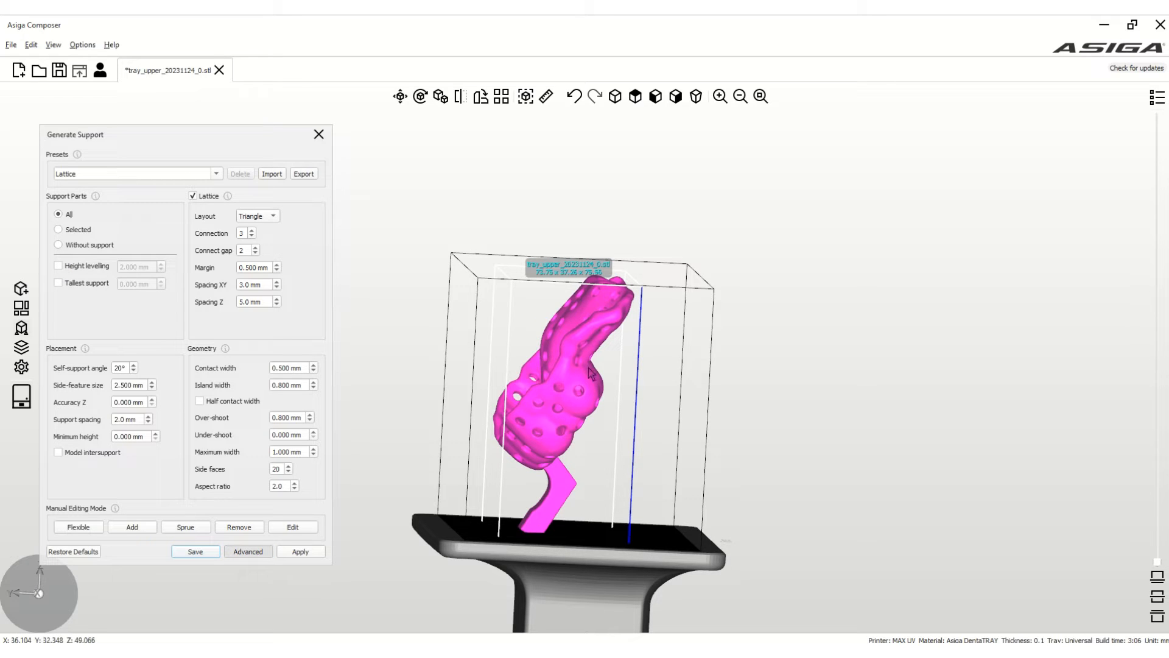
Set the self-support angle to 35°, save the support settings, and generate the supports on the tray
left_click_drag(629, 424, 636, 417)
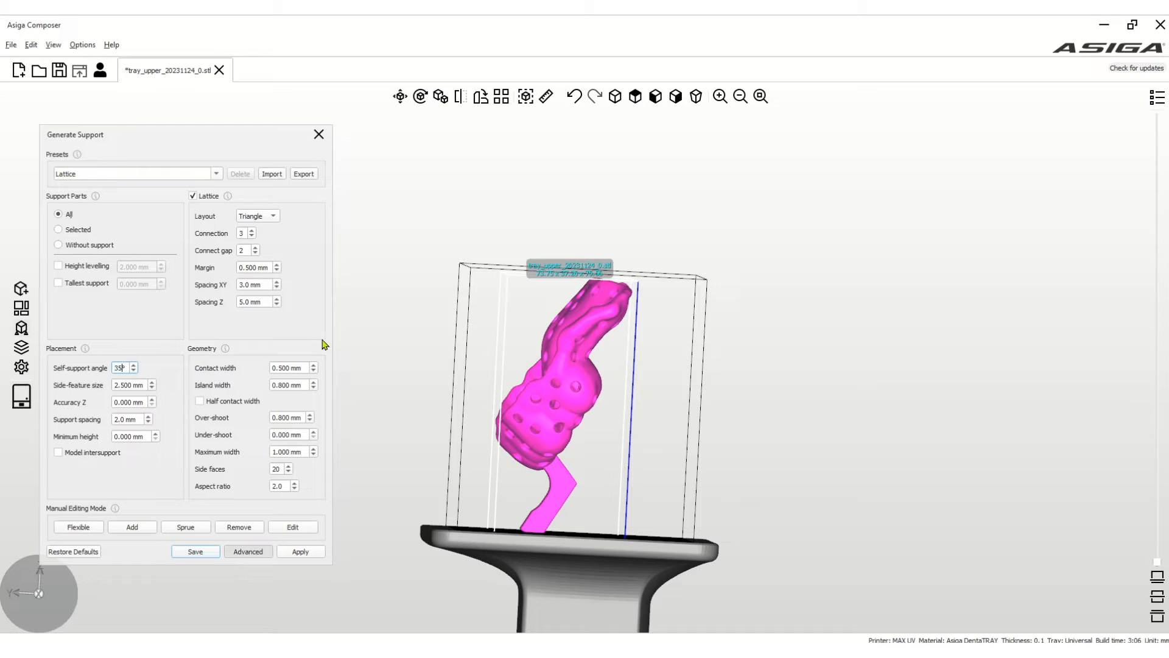
left_click(209, 552)
left_click(310, 554)
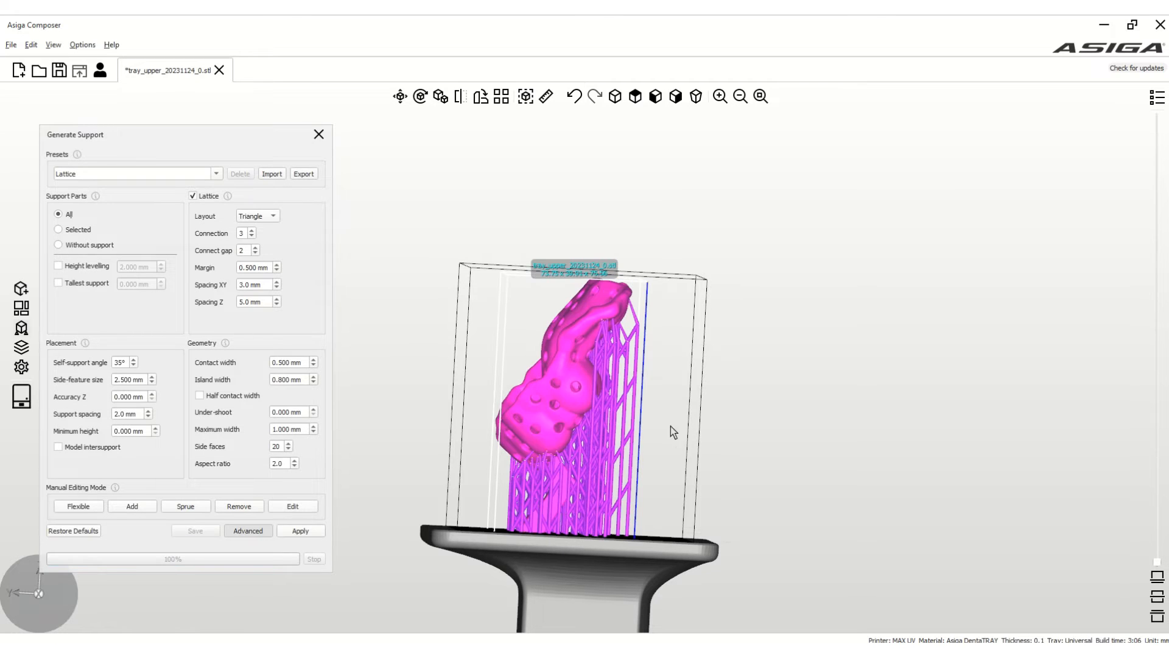
Examine the generated lattice supports around the tray and its inner surface from several sides, and close the support settings
right_click_drag(676, 451, 947, 309)
scroll(688, 455, "up", 6)
scroll(688, 447, "down", 3)
right_click_drag(729, 427, 699, 567)
scroll(699, 567, "down", 4)
right_click_drag(698, 518, 692, 569)
middle_click_drag(691, 570, 739, 453)
right_click_drag(738, 453, 380, 239)
left_click(319, 135)
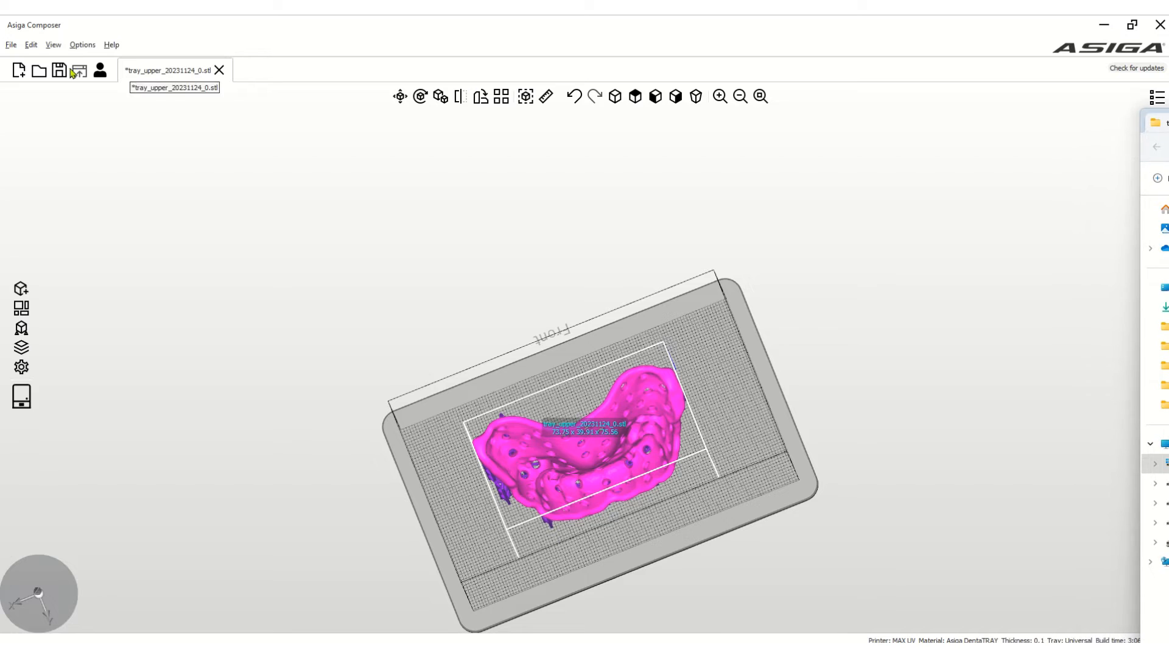
Check the print setup with FAST PRINT MODE and Separation Detect enabled, and close it without printing
left_click(16, 395)
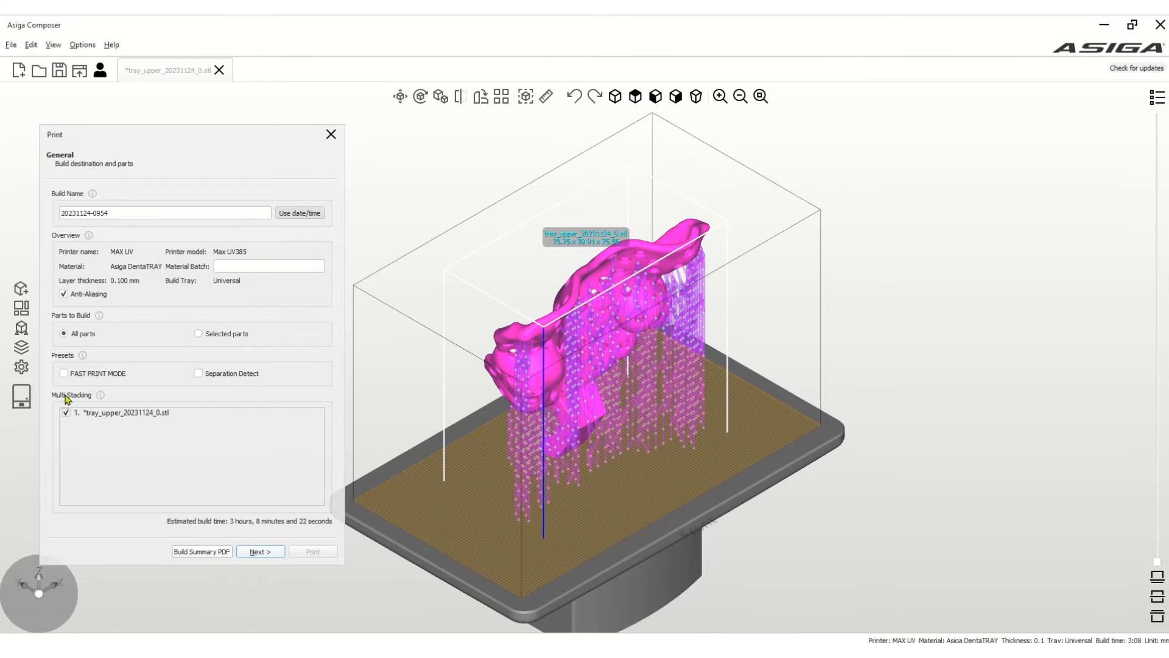
left_click(65, 373)
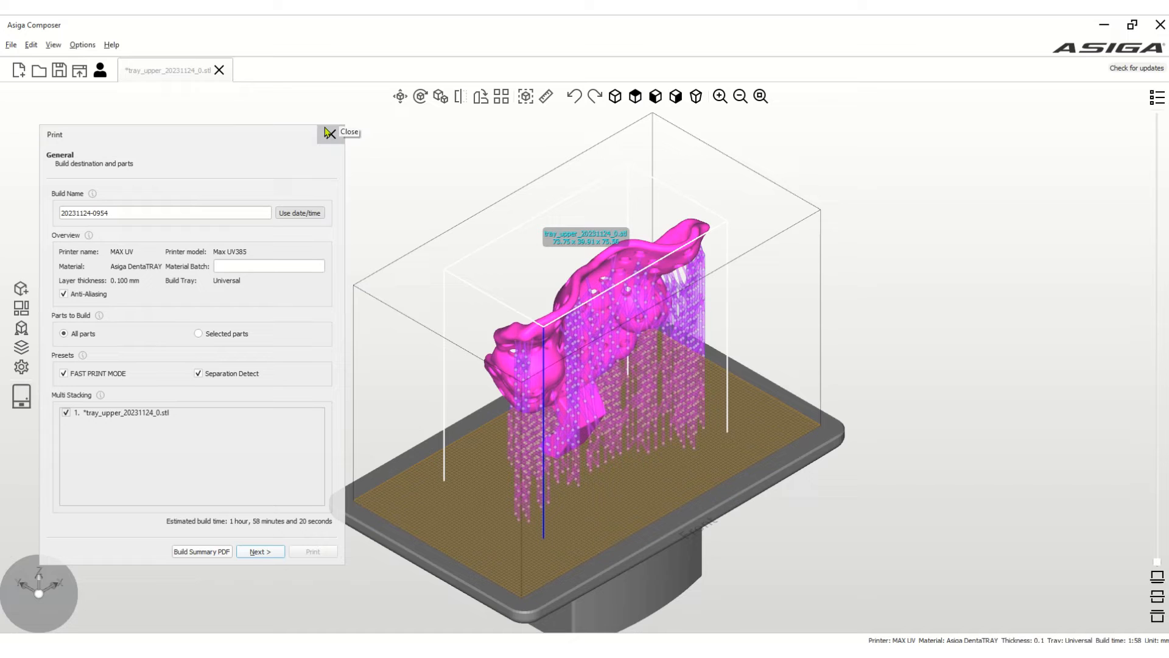
left_click(332, 145)
Minimise Asiga Composer to return to 3Shape Dental Manager
scroll(645, 377, "down", 1)
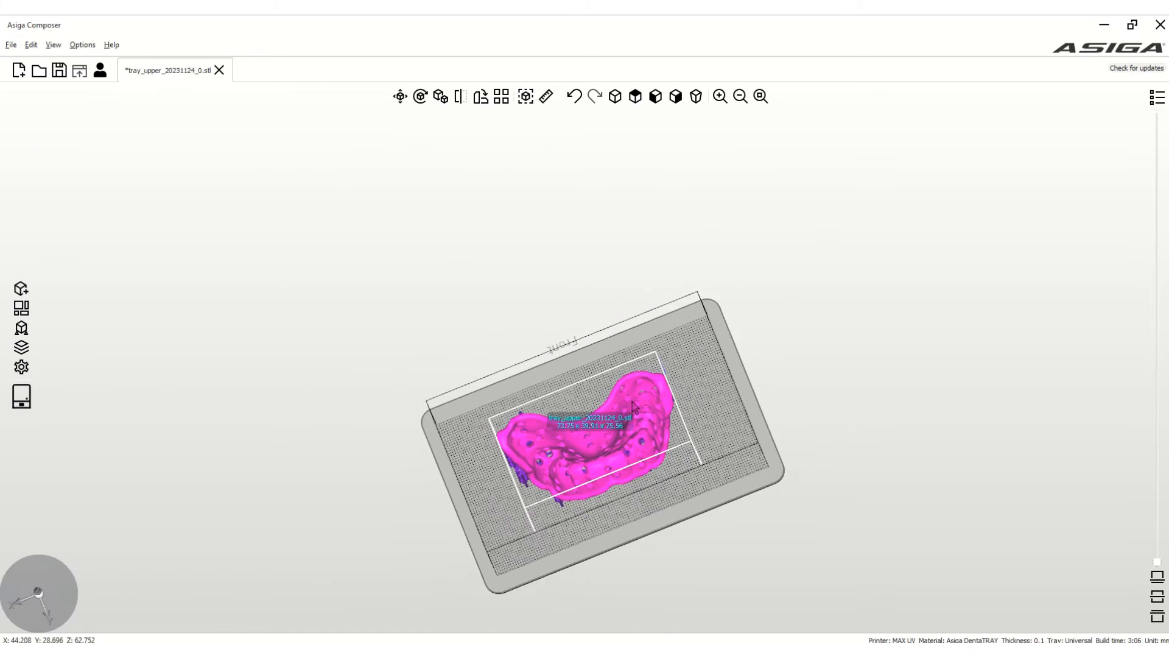
right_click_drag(646, 377, 677, 304)
left_click(1103, 25)
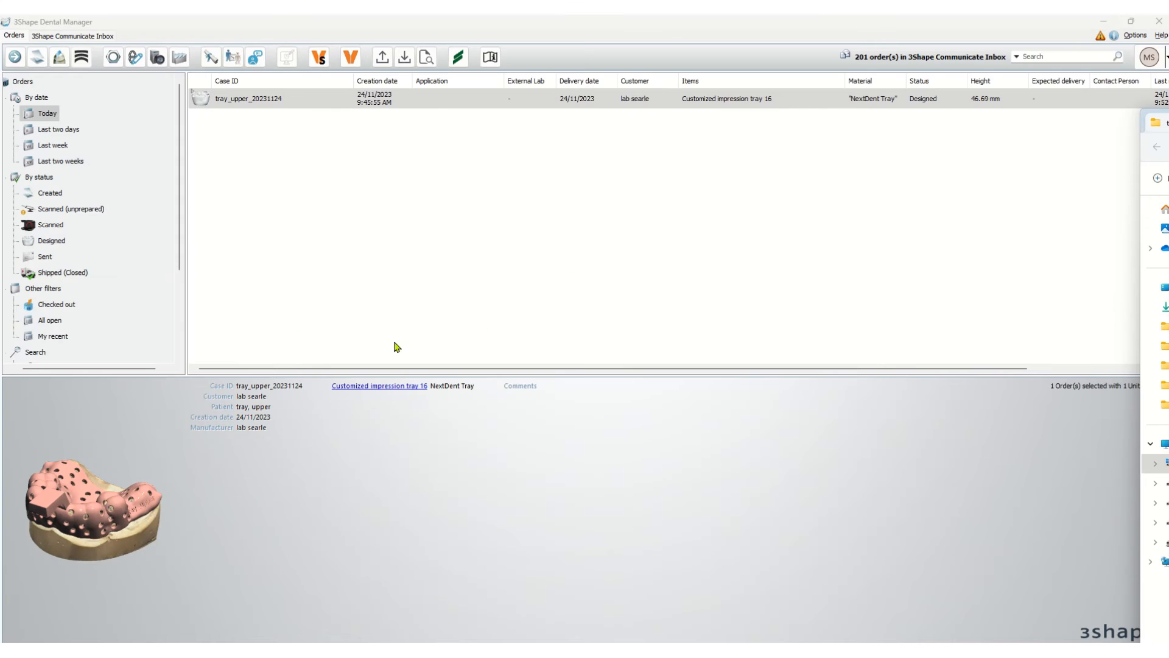
Create a new order with patient last name "splint" and first name "upper"
right_click(258, 138)
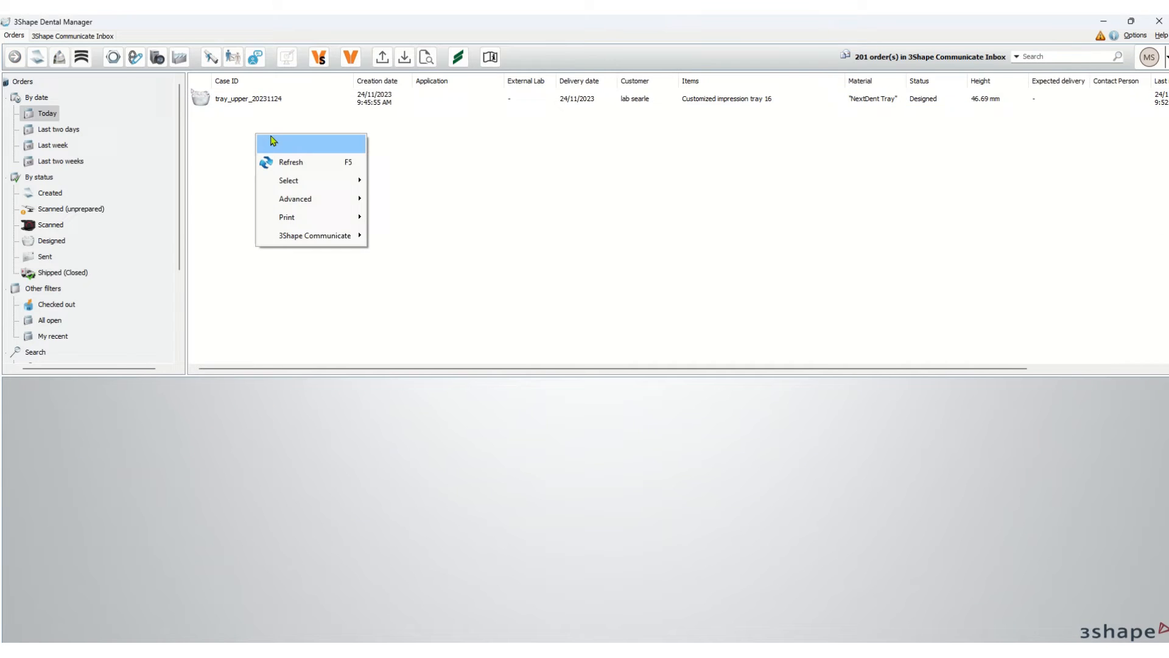
left_click(308, 145)
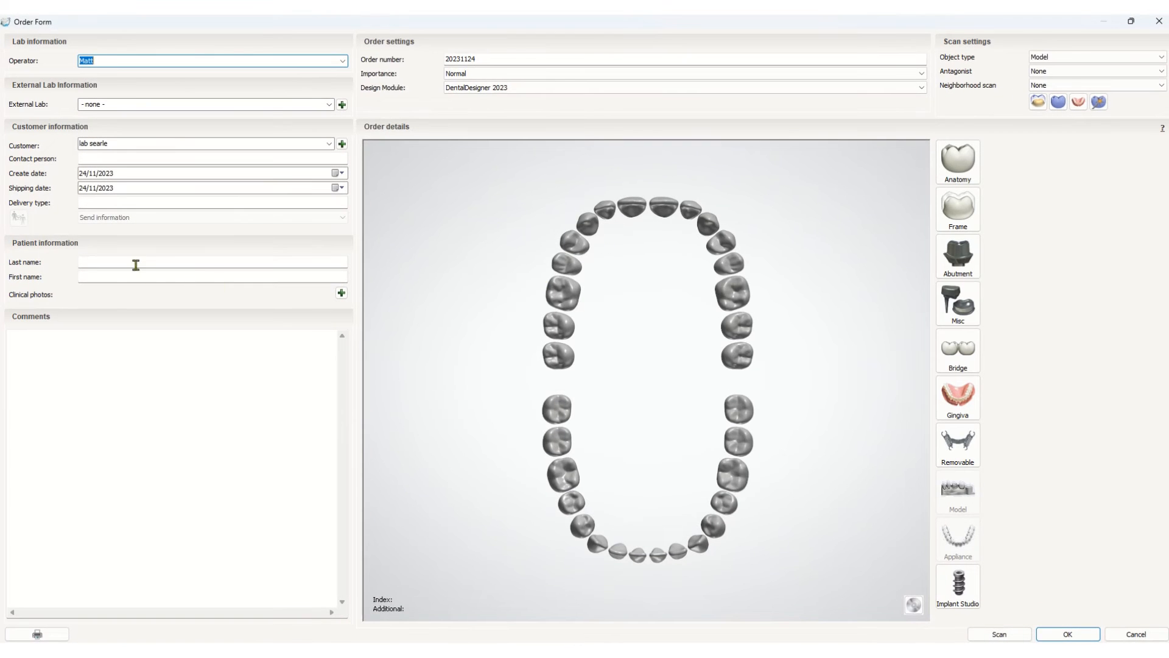
left_click(136, 261)
type("splint")
key("Tab")
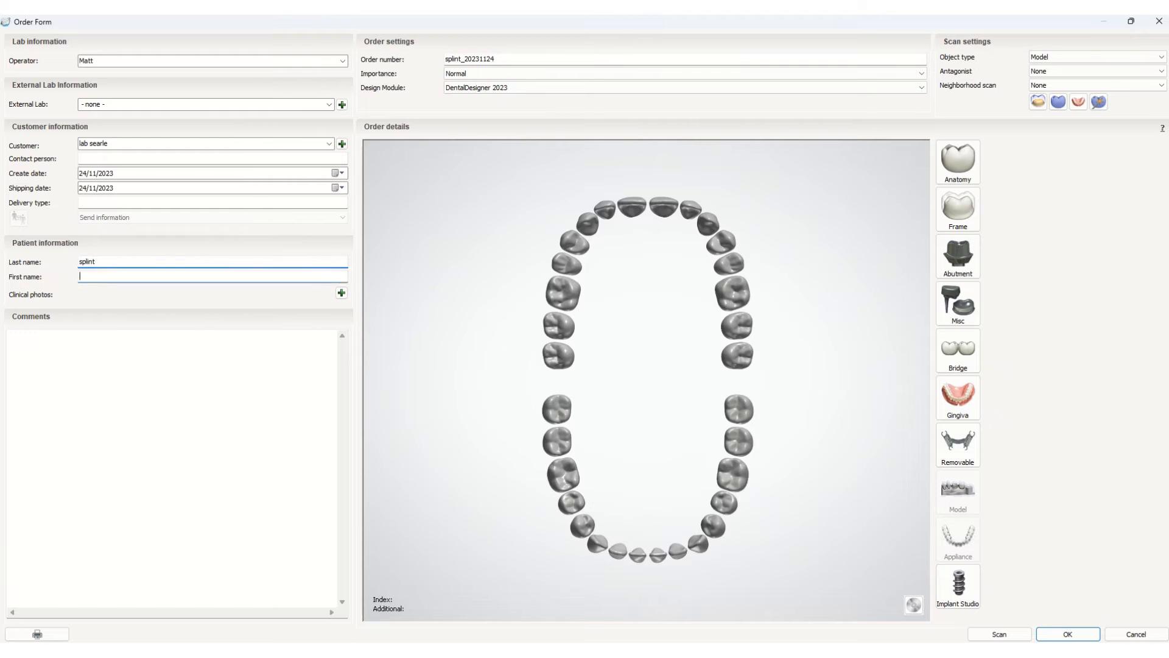
type("upper")
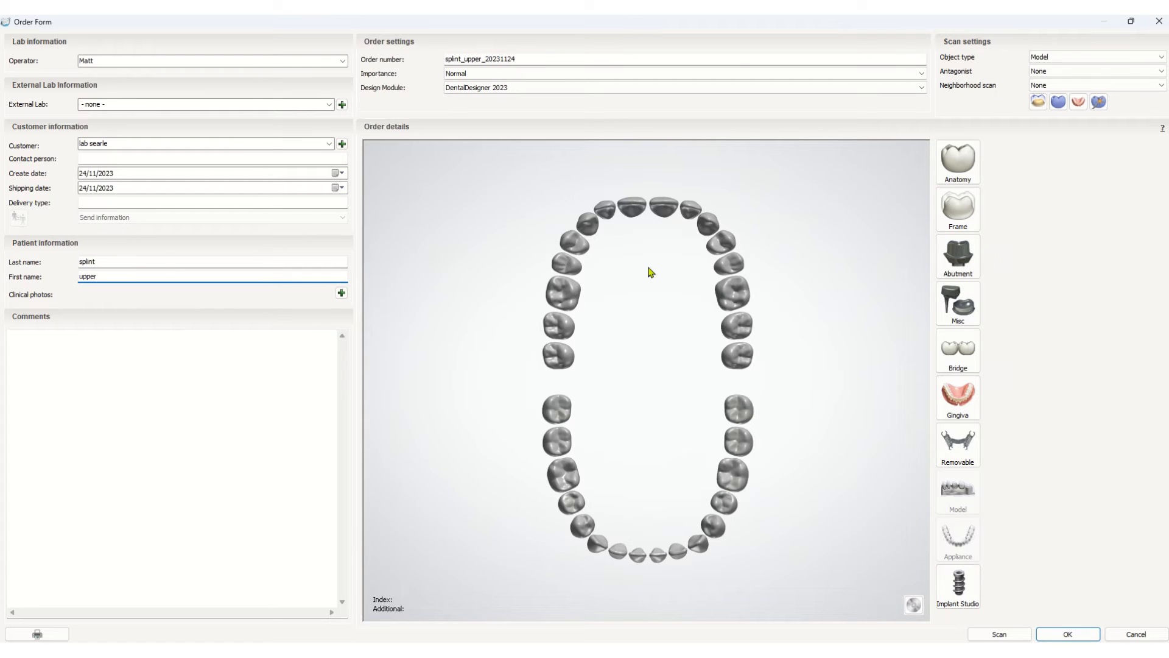
left_click(1040, 56)
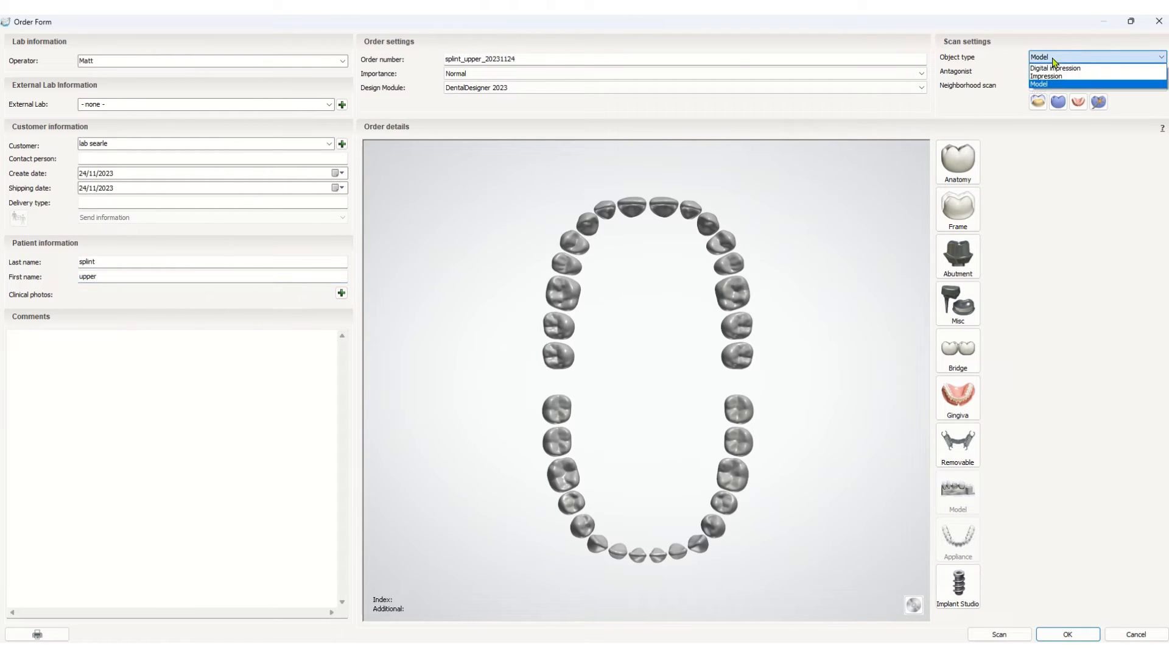
left_click(1058, 67)
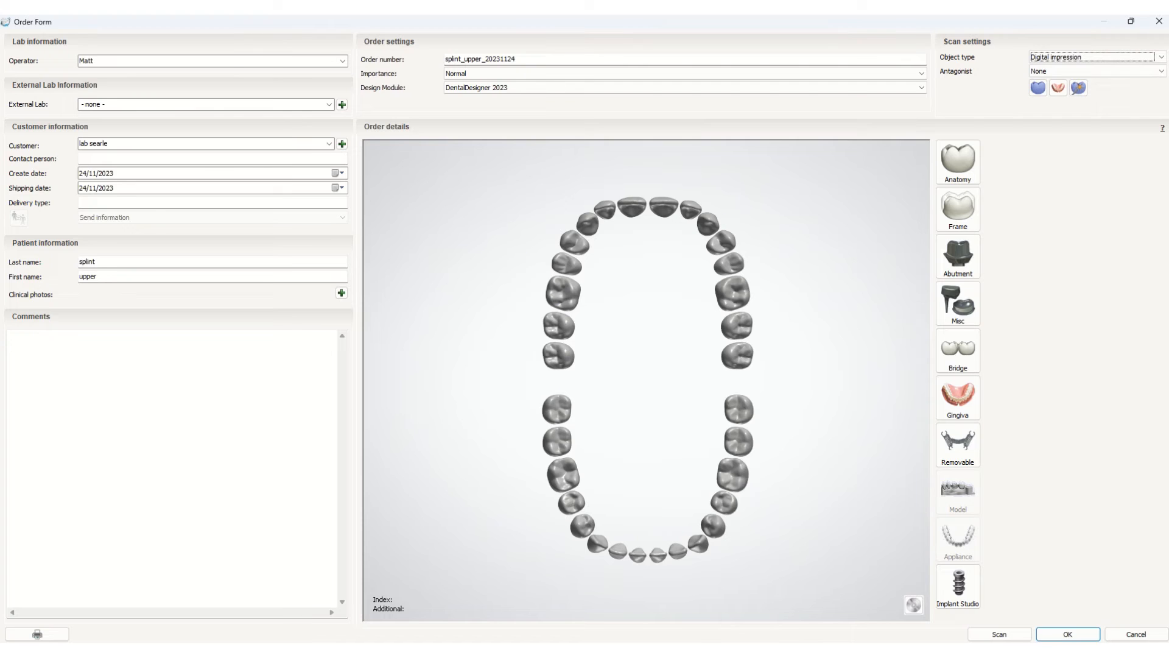
left_click(1065, 57)
left_click(1051, 87)
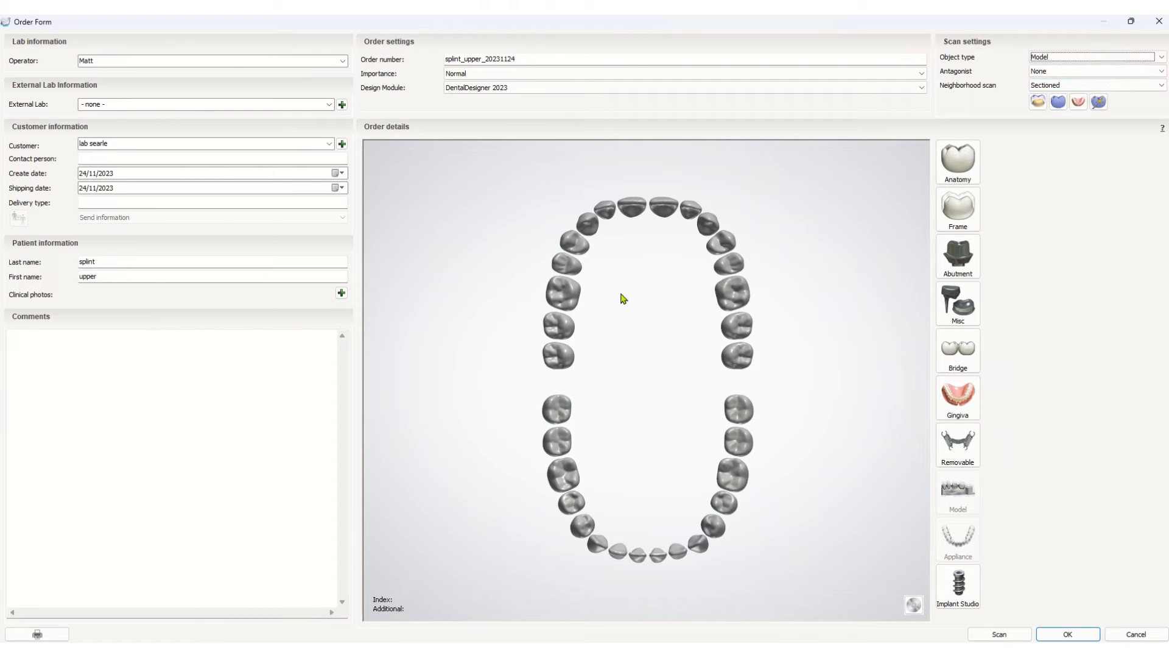
Add an upper splint appliance in ASIGA_KeystoneSoft material to the order and save it
left_click(564, 299)
left_click(976, 540)
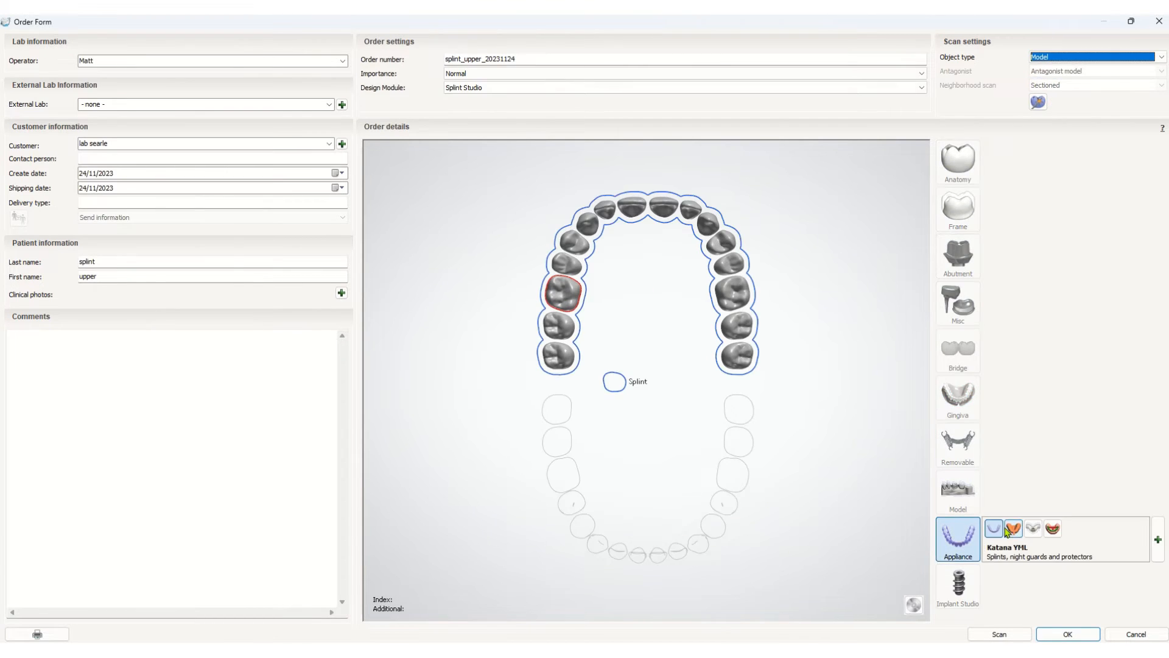
left_click(1158, 530)
left_click(1141, 517)
scroll(1135, 536, "up", 5)
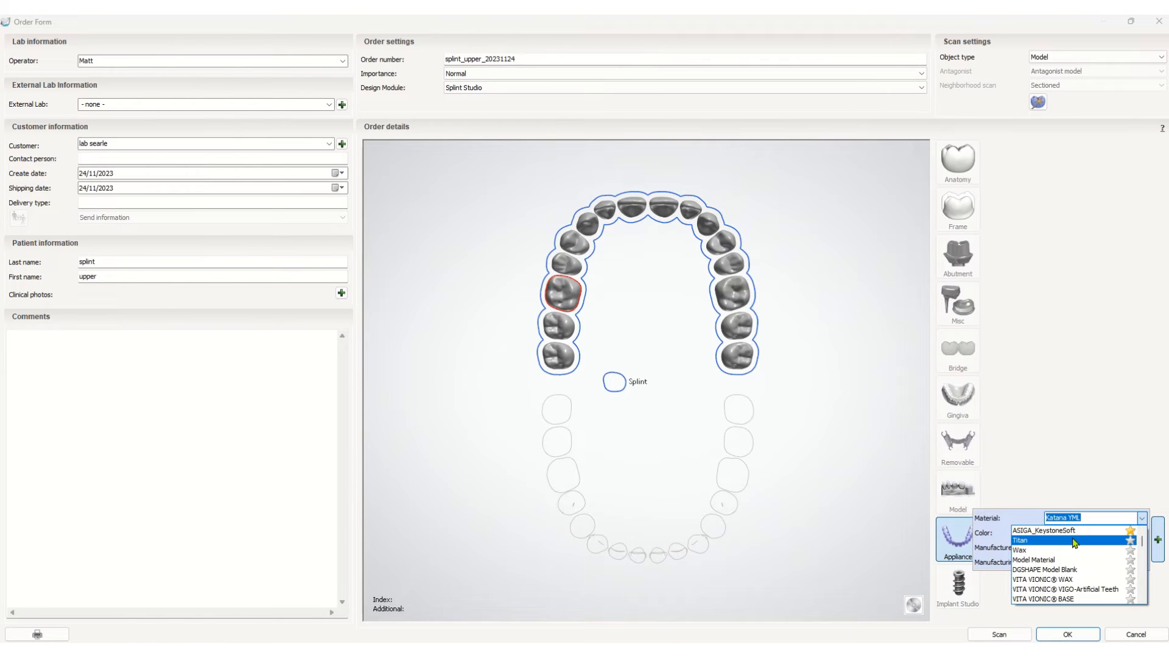
left_click(1136, 526)
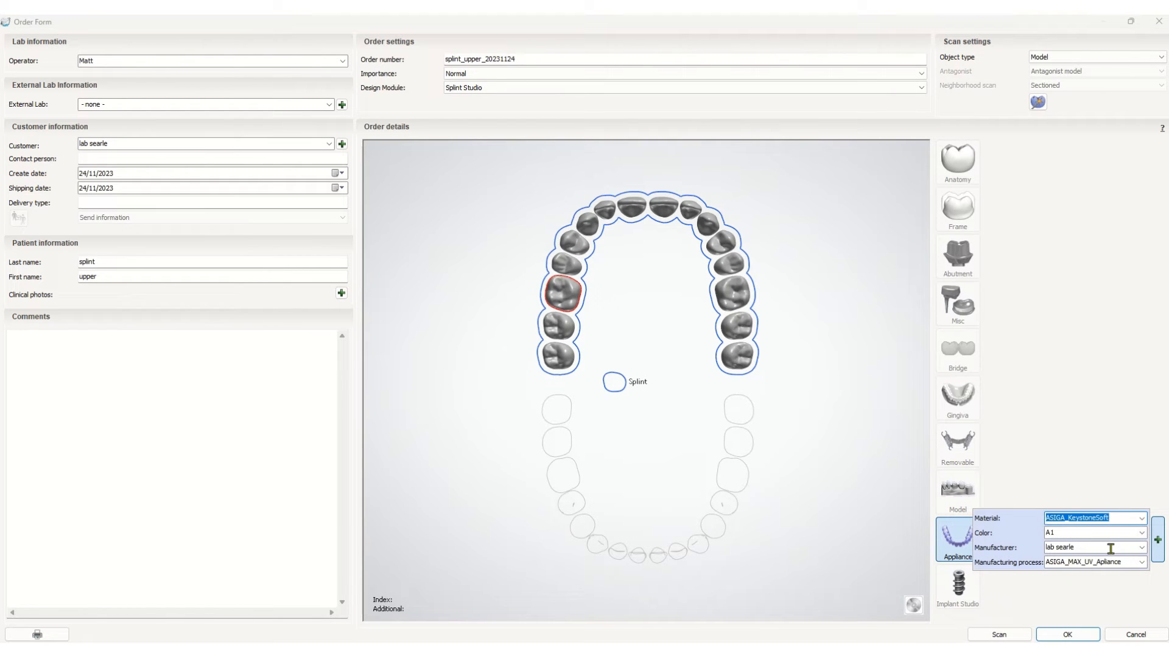
left_click(1067, 634)
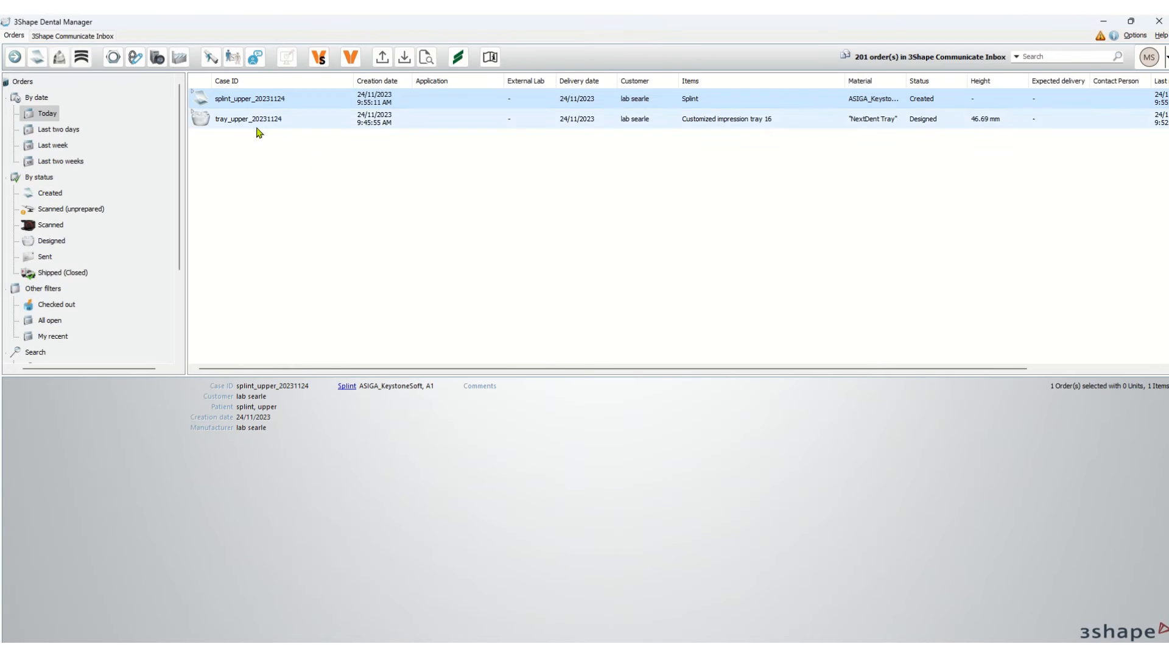
Import scans into the splint_upper_20231124 order from the Splints folder, using Maxillary as the upper preparation scan and Mandibulary as the antagonist
right_click(262, 107)
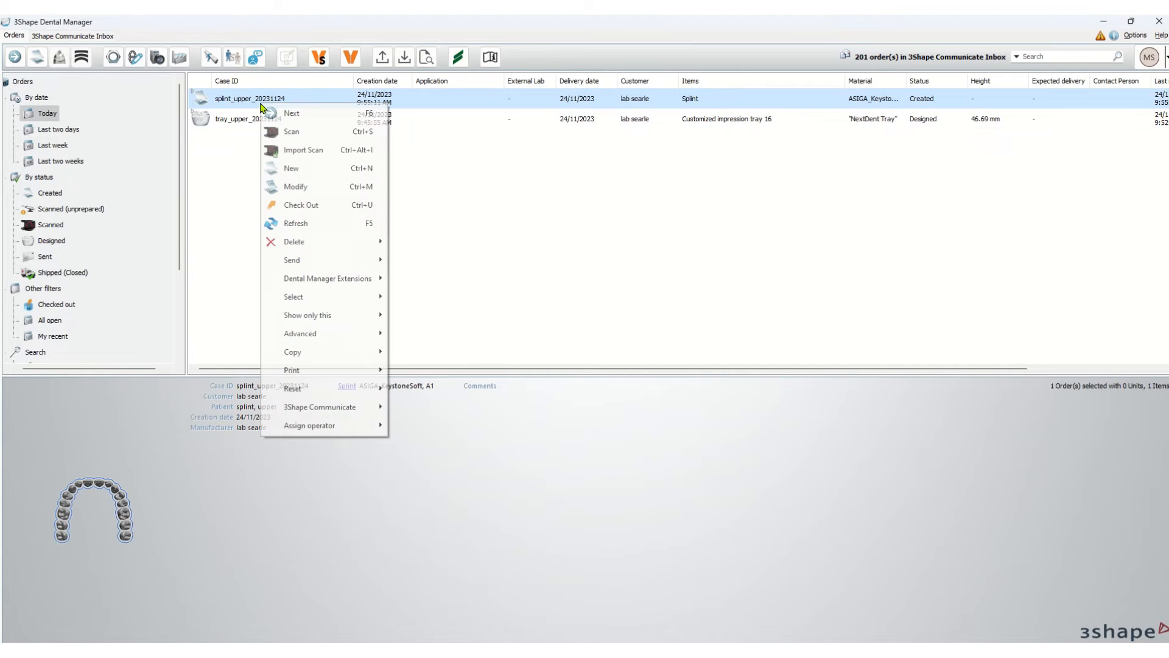
left_click(322, 150)
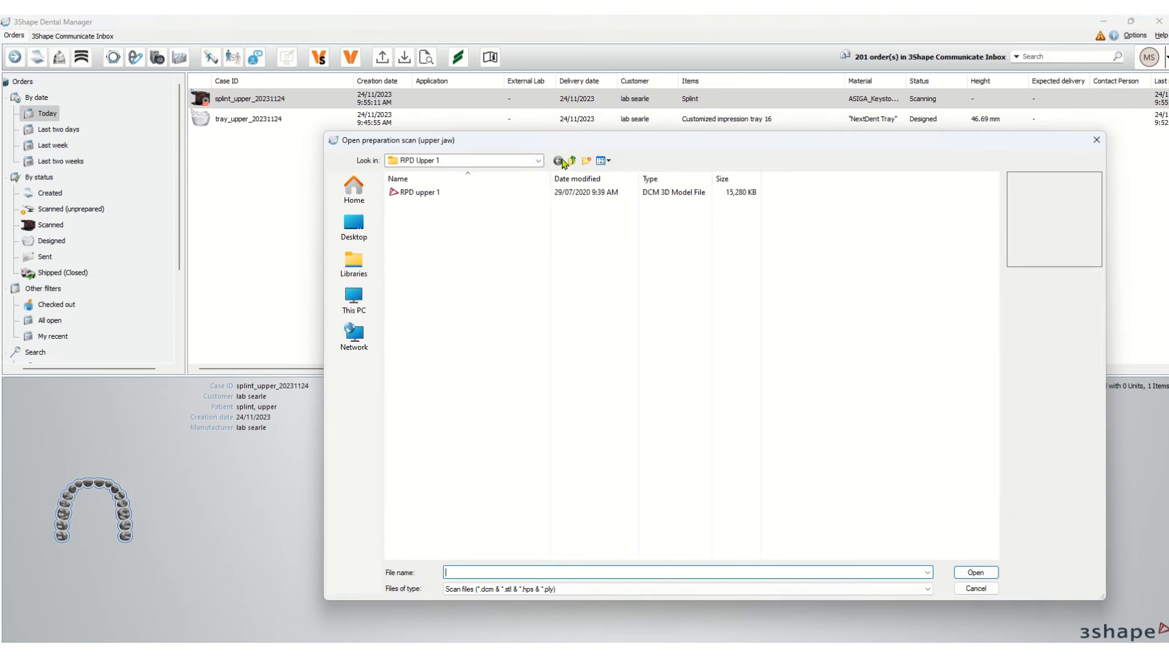
left_click(573, 161)
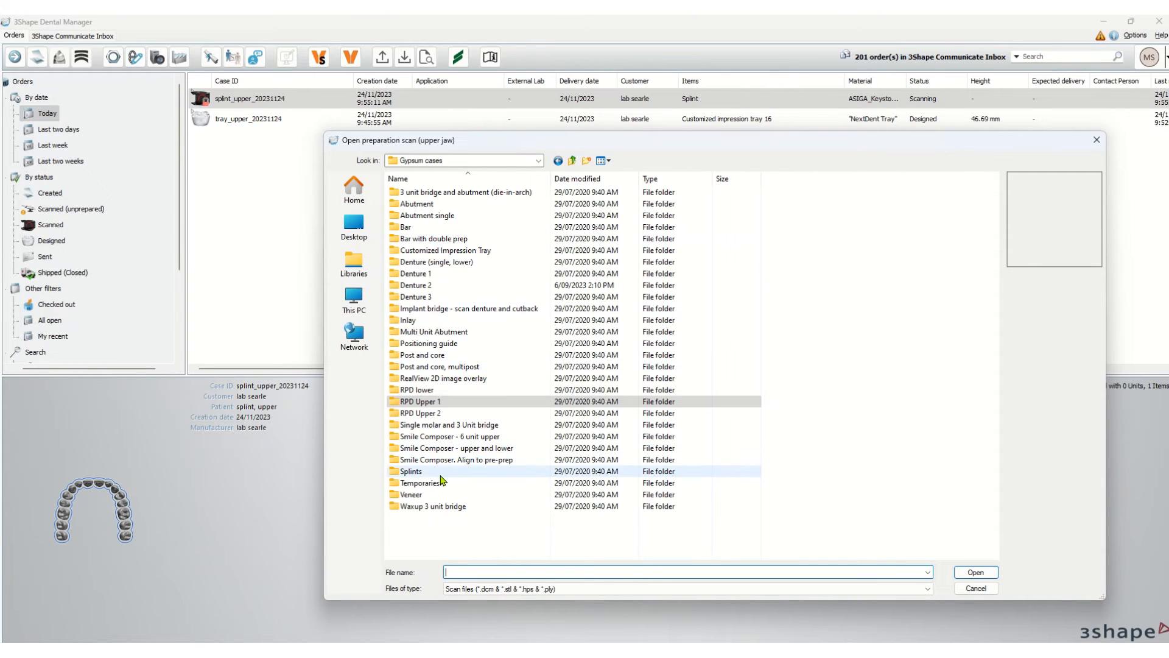
double_click(414, 471)
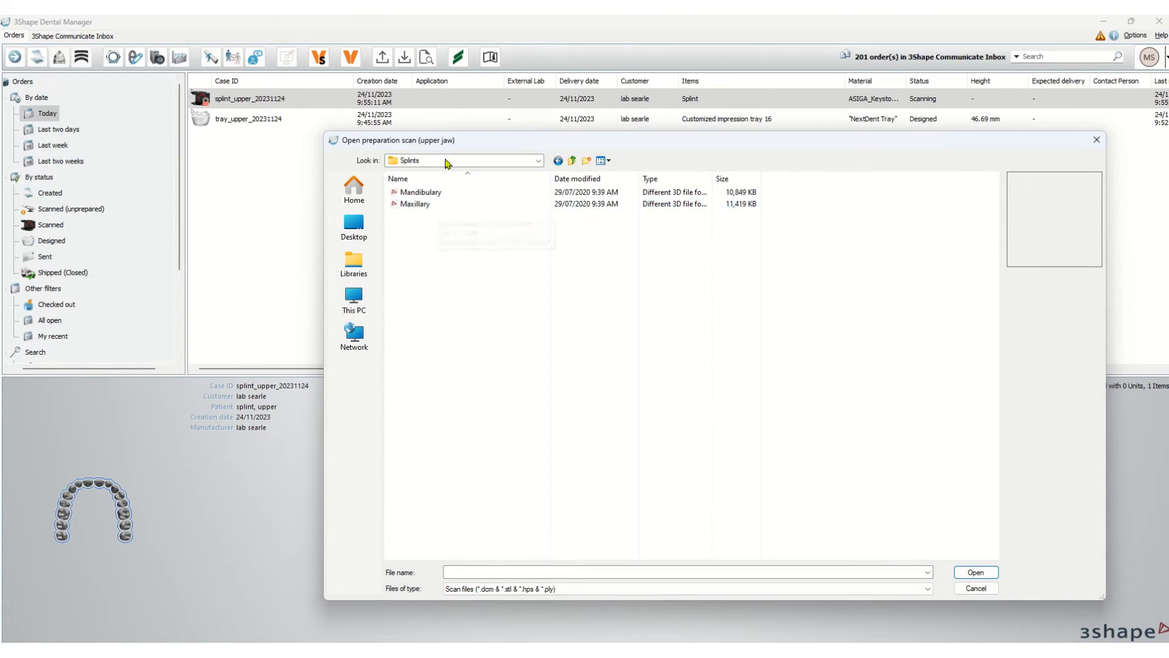
double_click(436, 204)
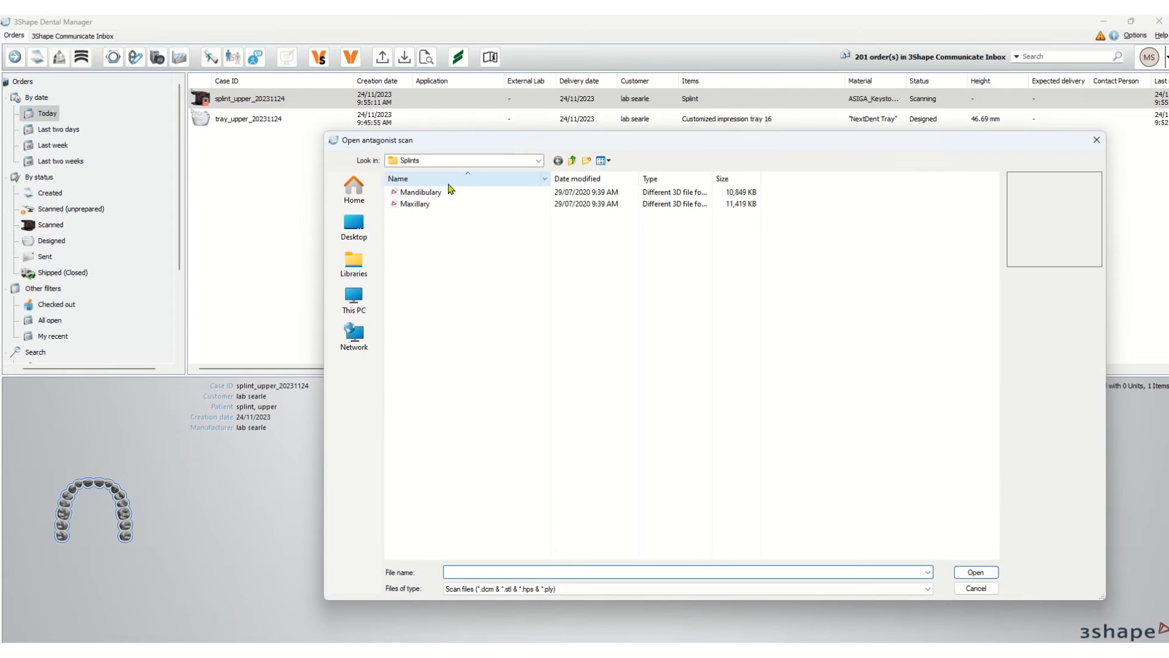
double_click(442, 194)
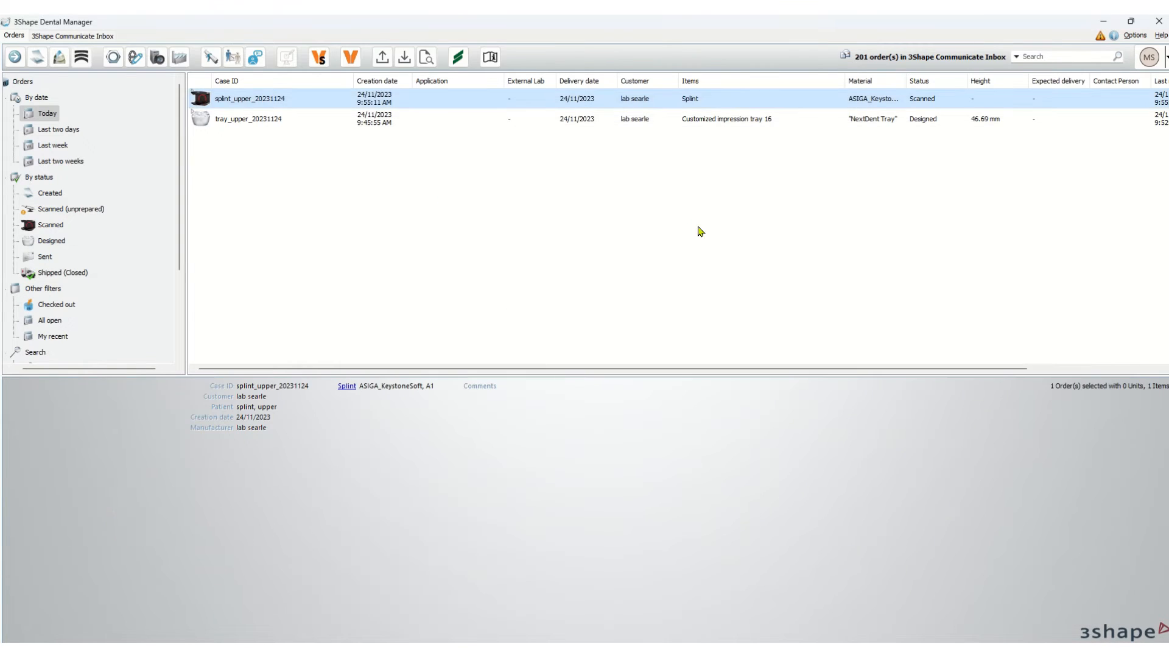
Open the splint_upper_20231124 order in Splint Studio
right_click(343, 102)
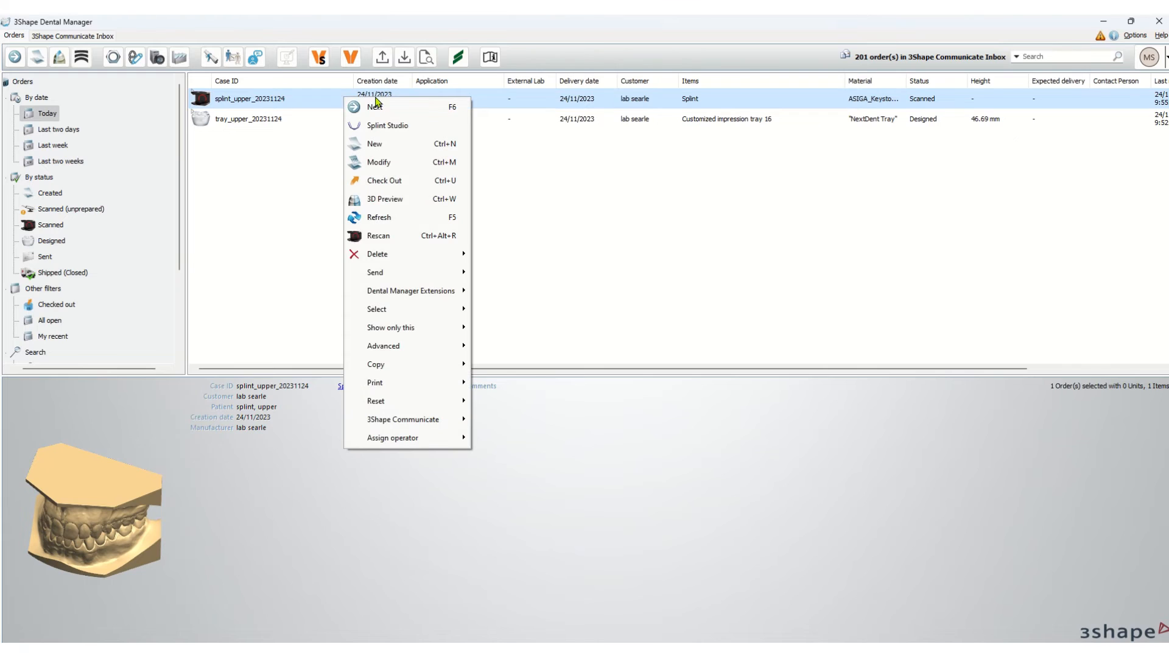
left_click(374, 122)
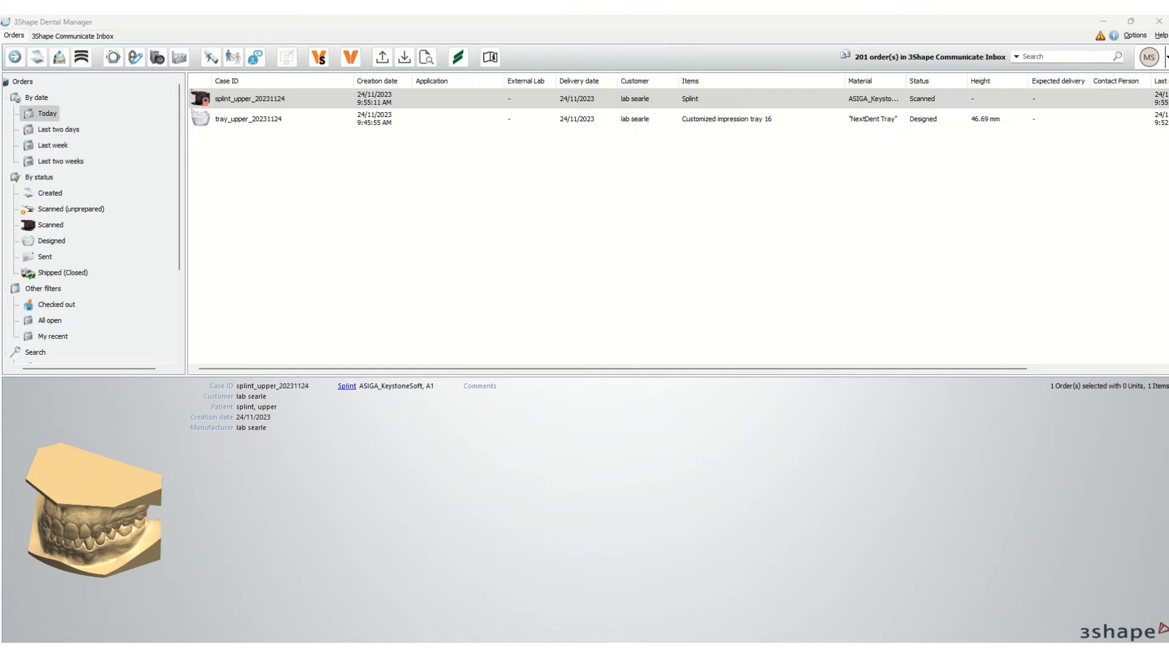
mouse_move(868, 631)
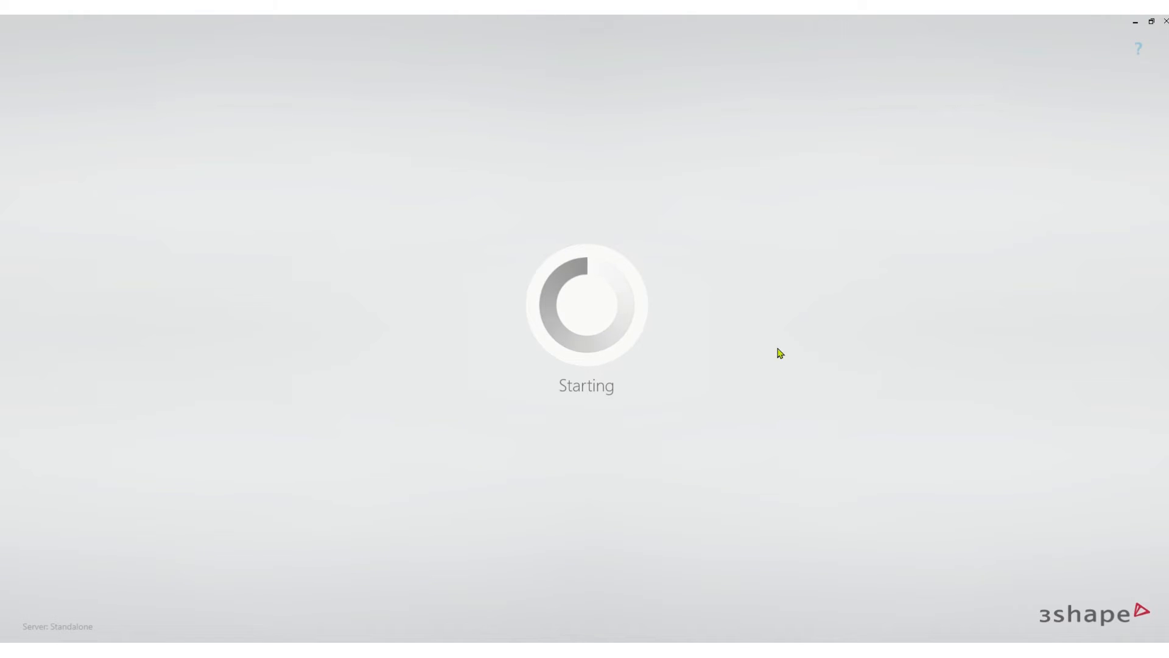
mouse_move(762, 652)
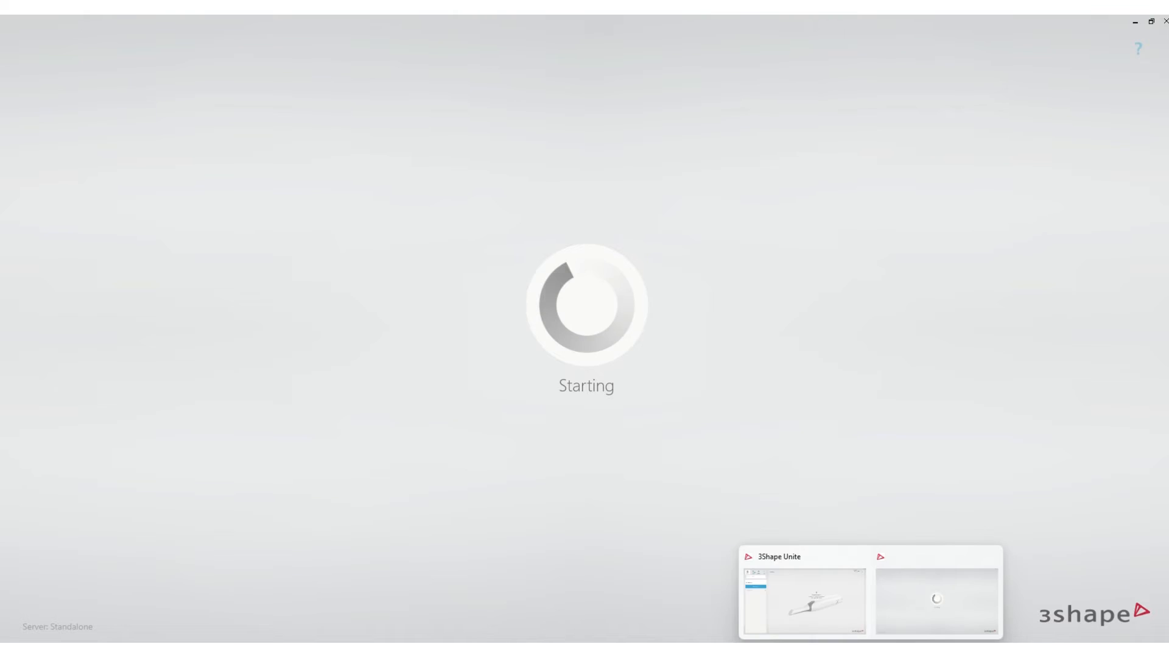
Switch to Asiga Composer and delete the supported tray from the build platform
mouse_move(844, 650)
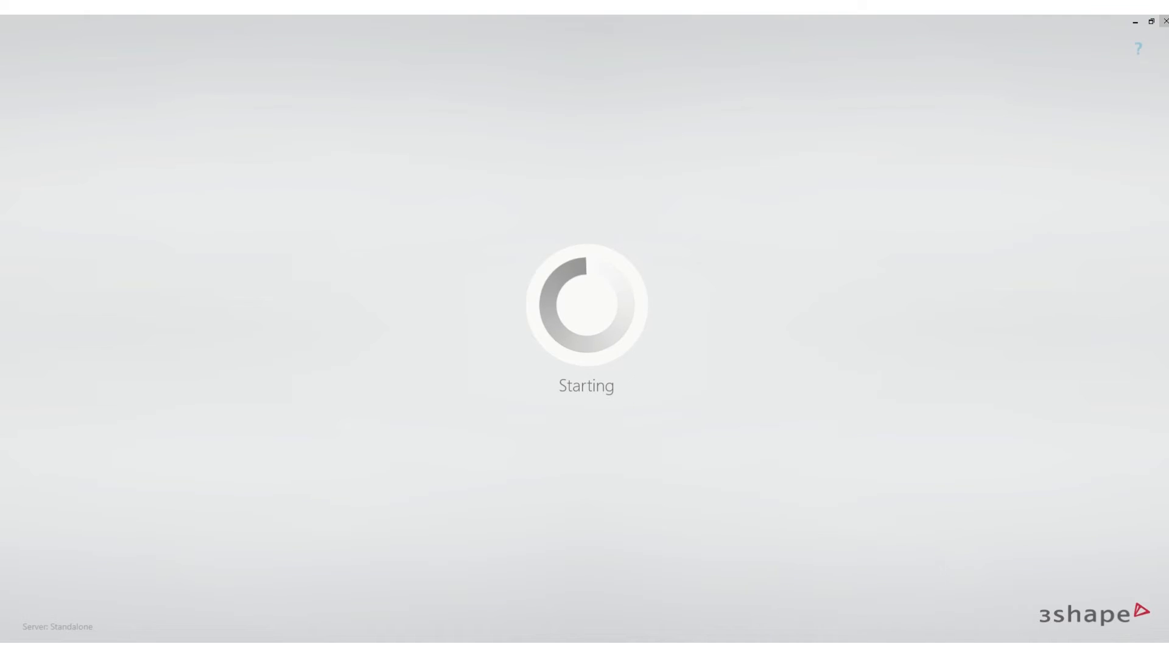
left_click(911, 593)
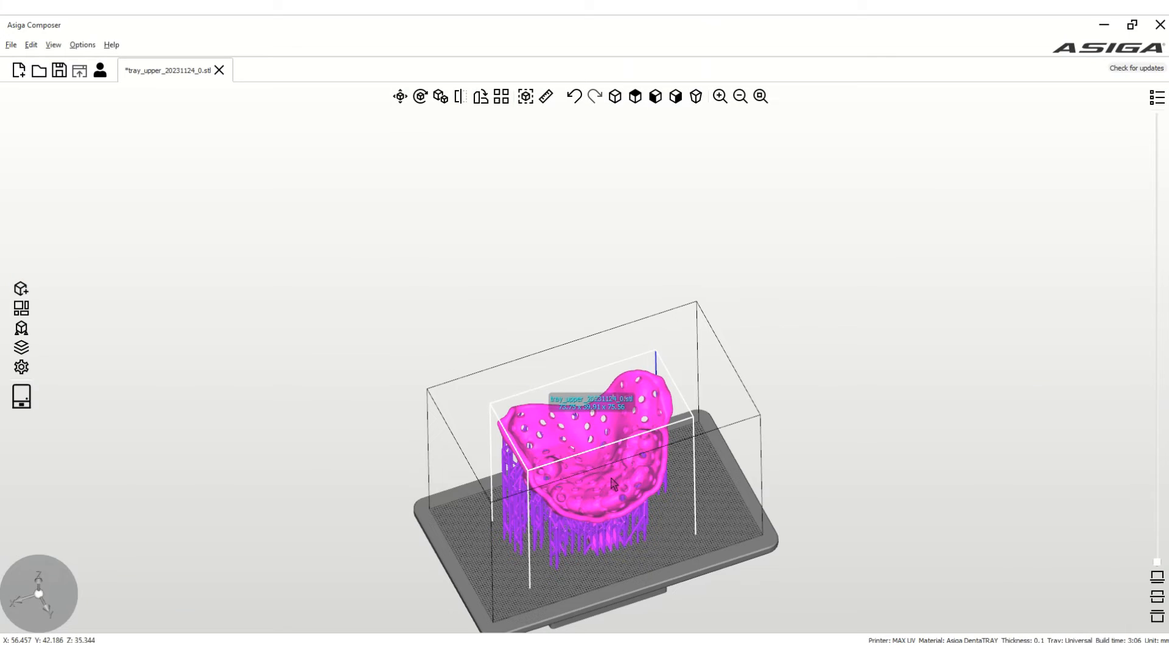
key("Delete")
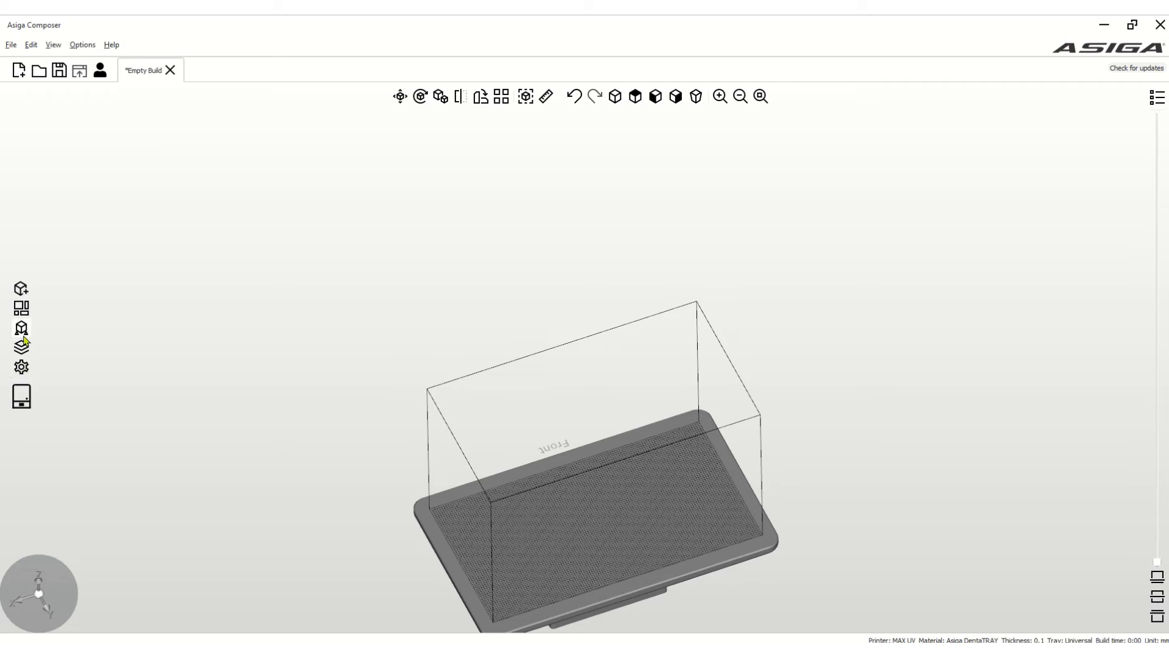
Set the build properties to material KeySplintSoft _CLEAR_002, layer thickness 0.050 mm and an UltraGLOSS build tray
left_click(21, 366)
left_click(186, 446)
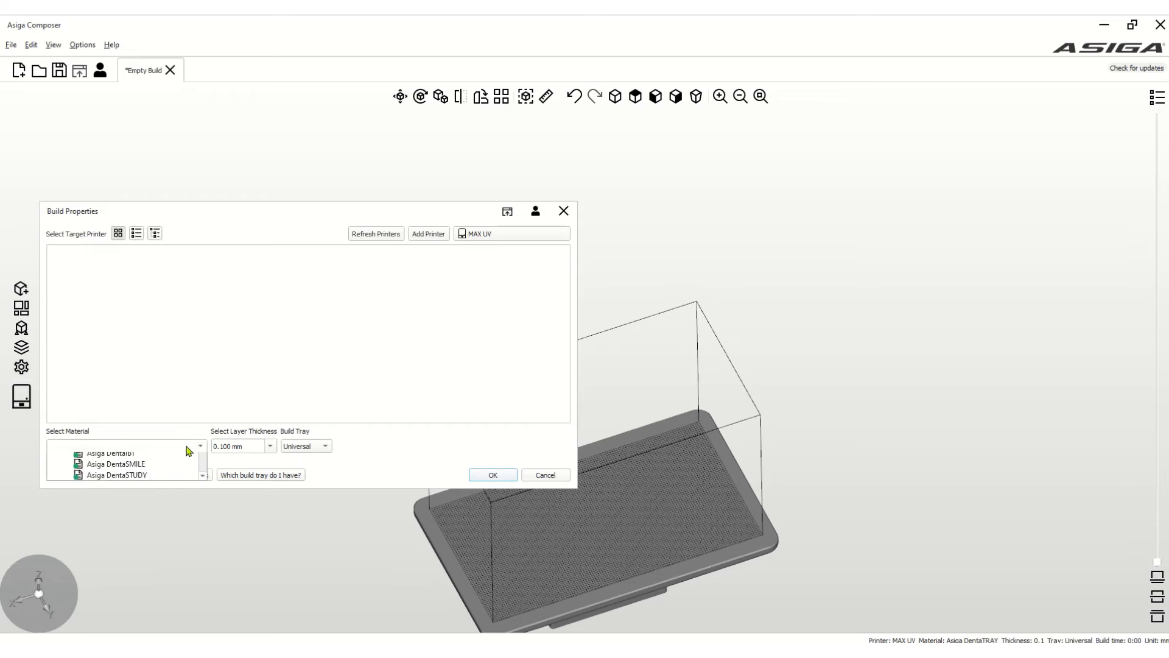
scroll(162, 511, "down", 3)
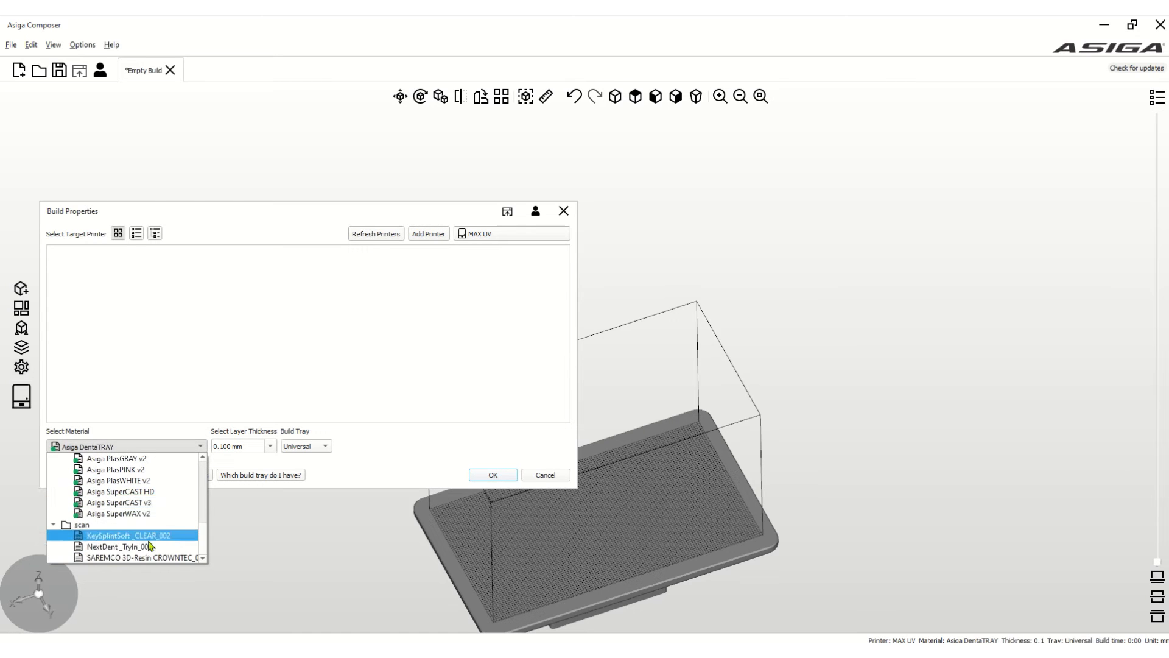
left_click(152, 535)
left_click(269, 446)
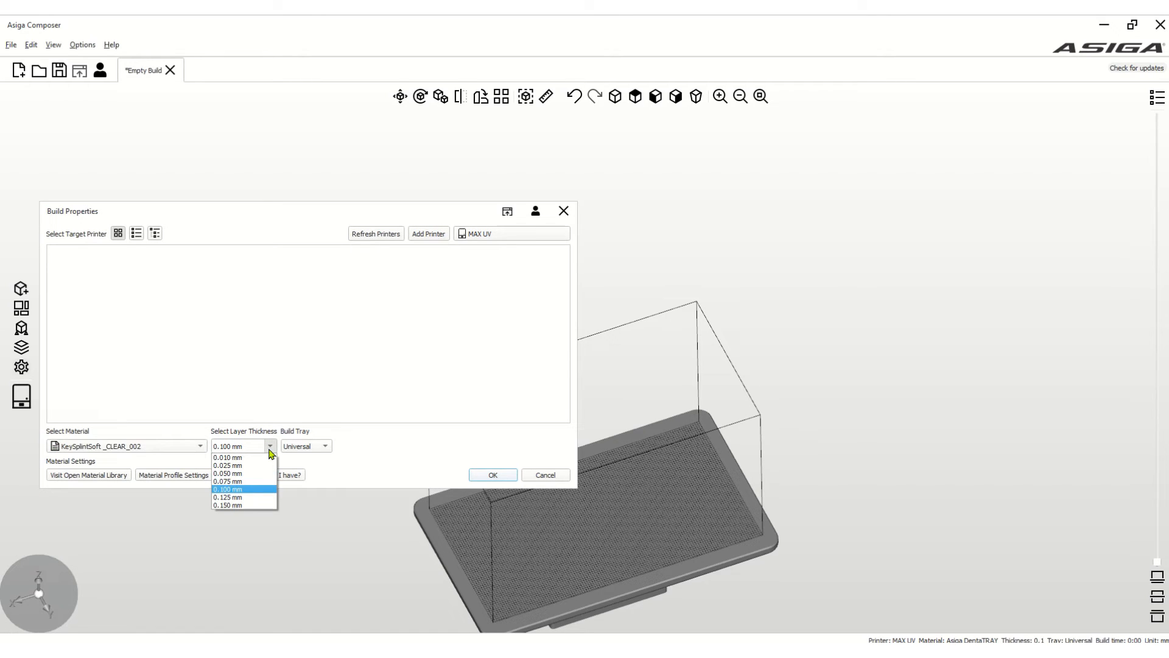
left_click(243, 474)
left_click(316, 447)
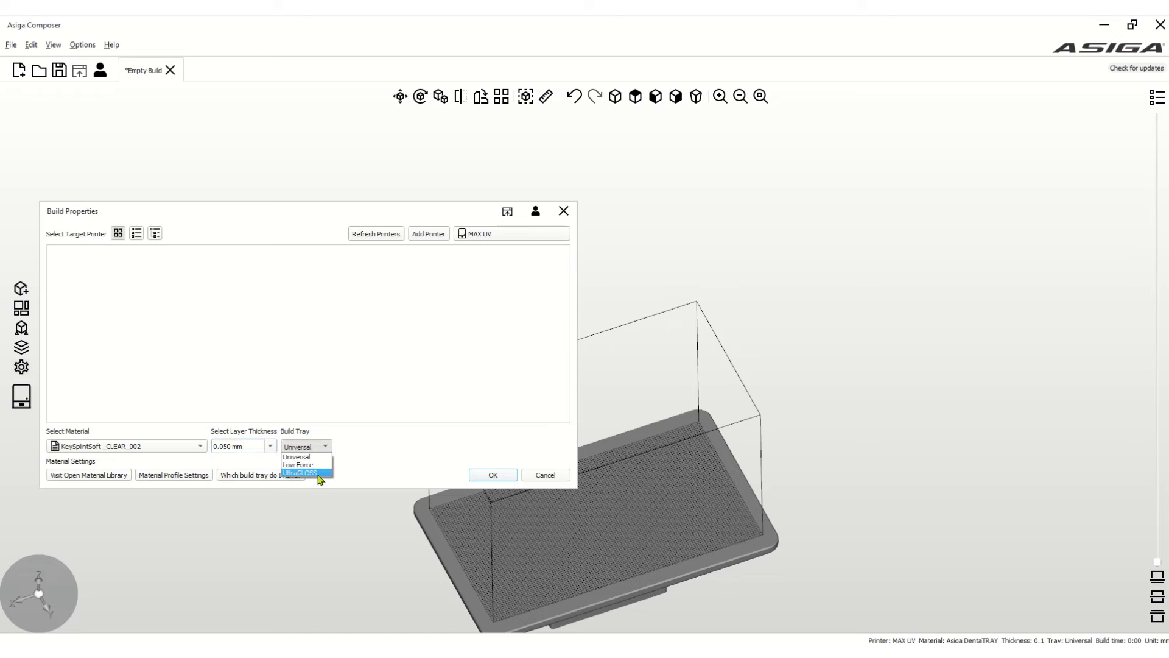
left_click(317, 485)
left_click(492, 474)
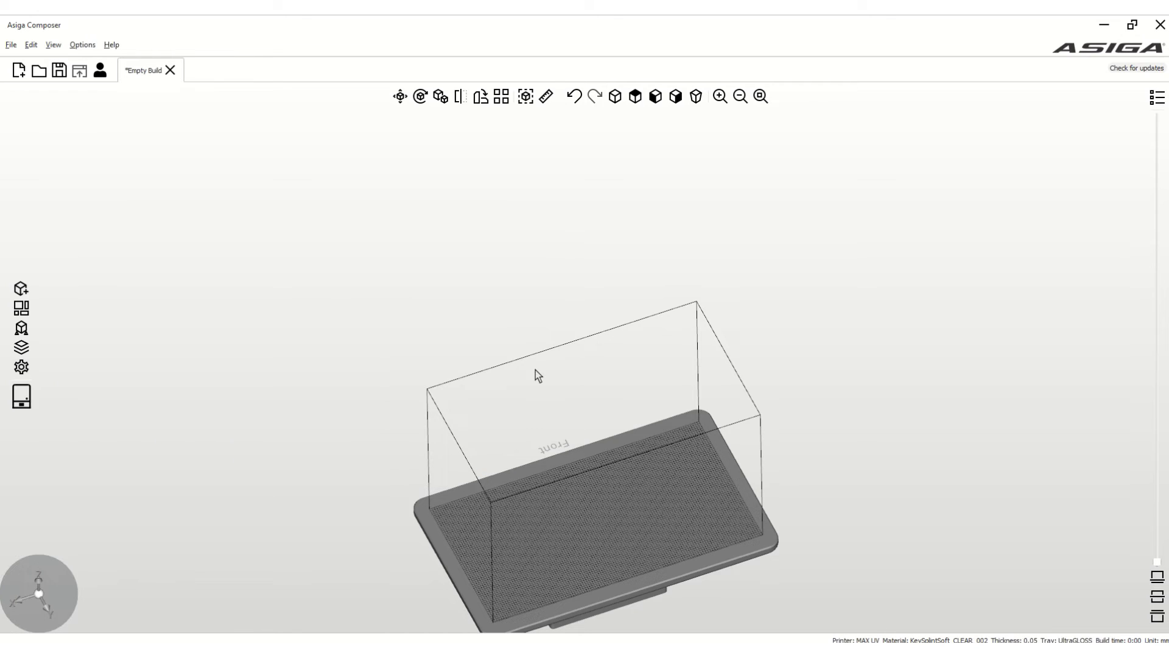
scroll(618, 340, "down", 3)
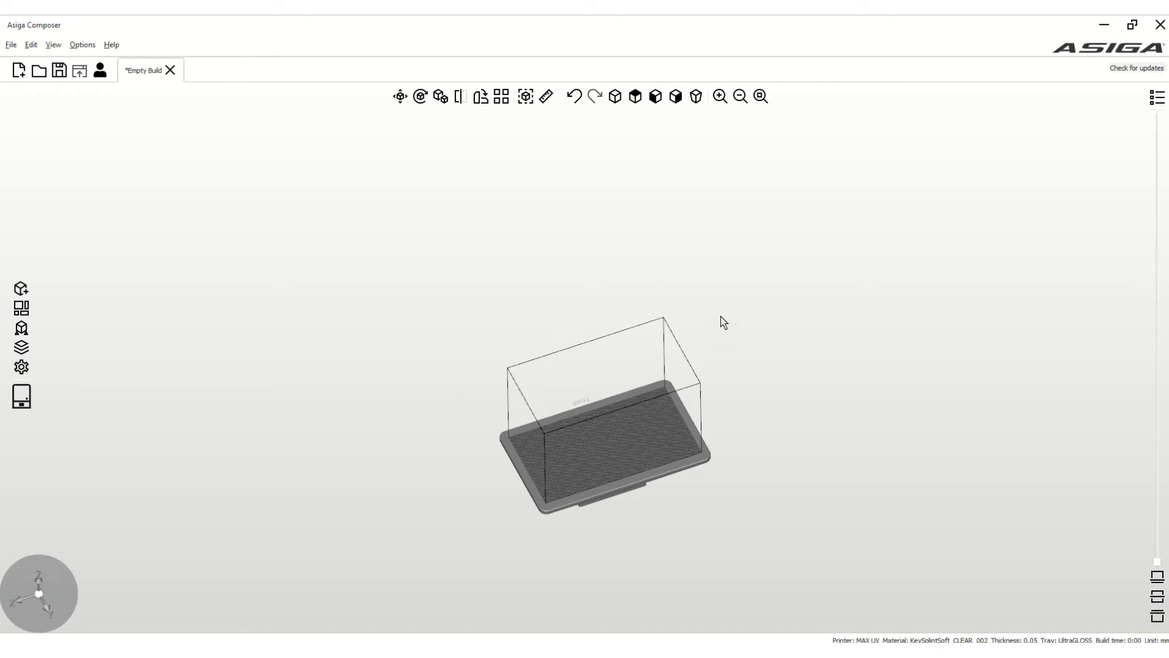
Switch back to 3Shape and close all 3Shape Dental Desktop windows
left_click(1132, 24)
left_click(821, 166)
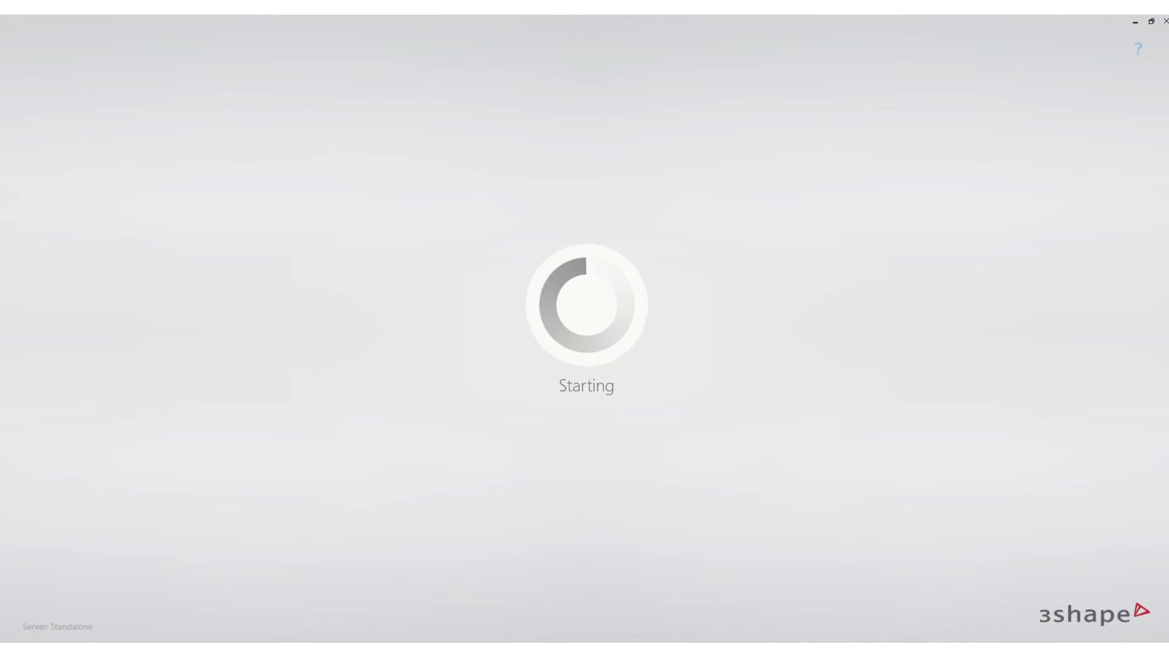
right_click(884, 653)
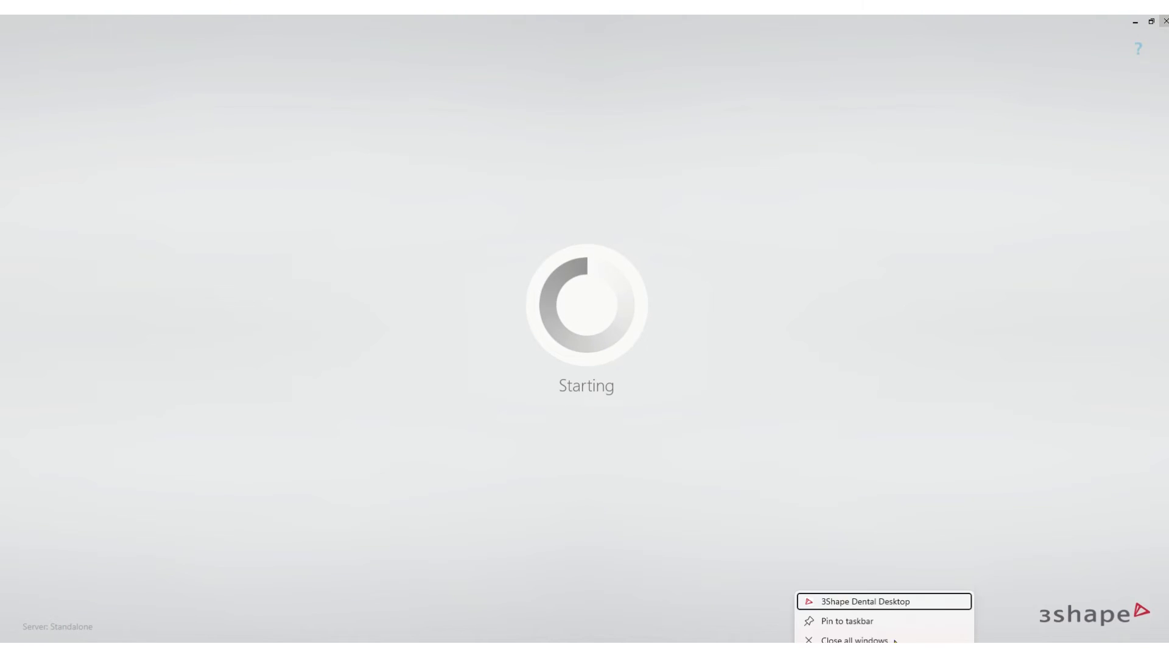
left_click(886, 648)
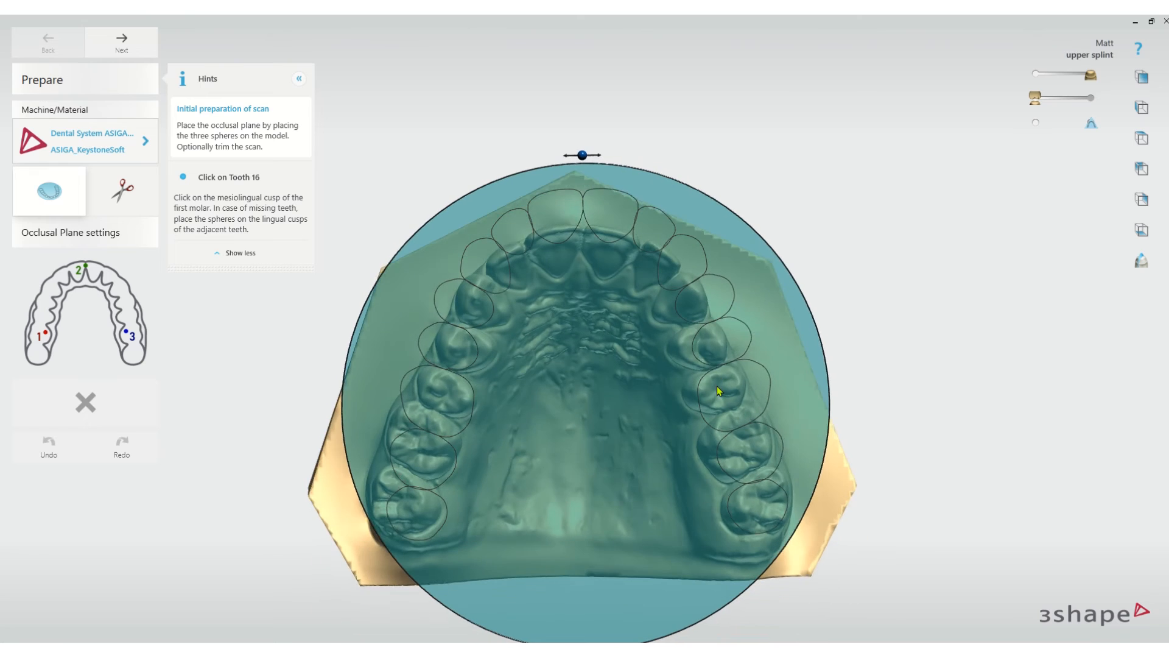
Review the manufacturer, machine and material options for the splint, including the ASIGA_KeystoneSoft settings, and leave them as they are
left_click(129, 139)
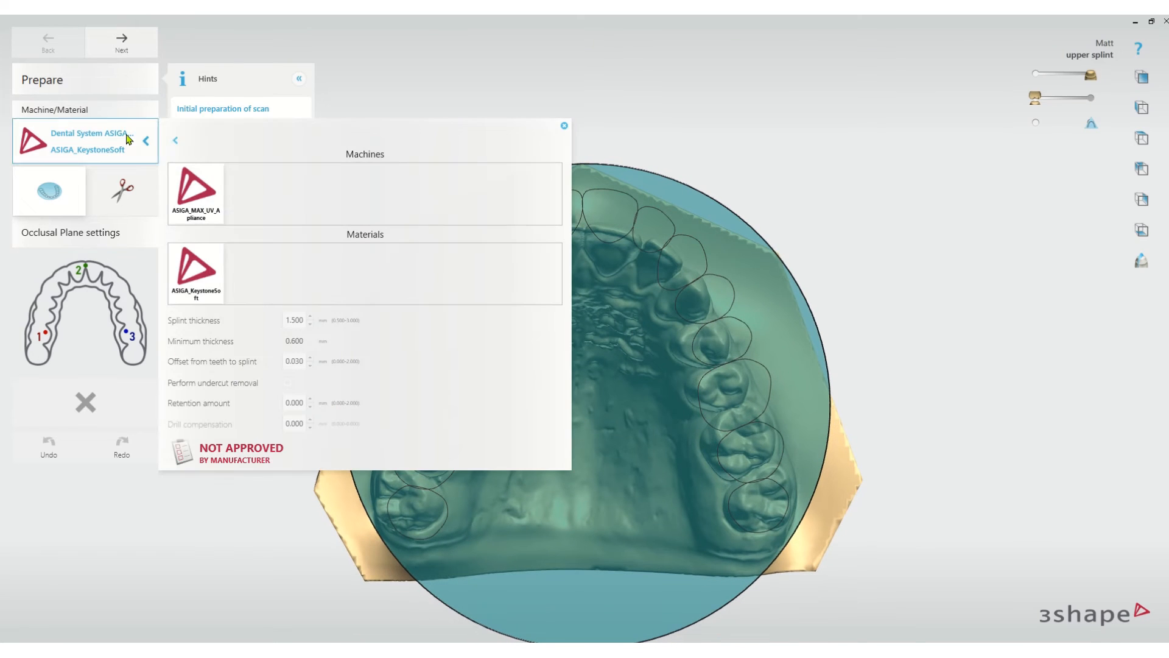
left_click(179, 143)
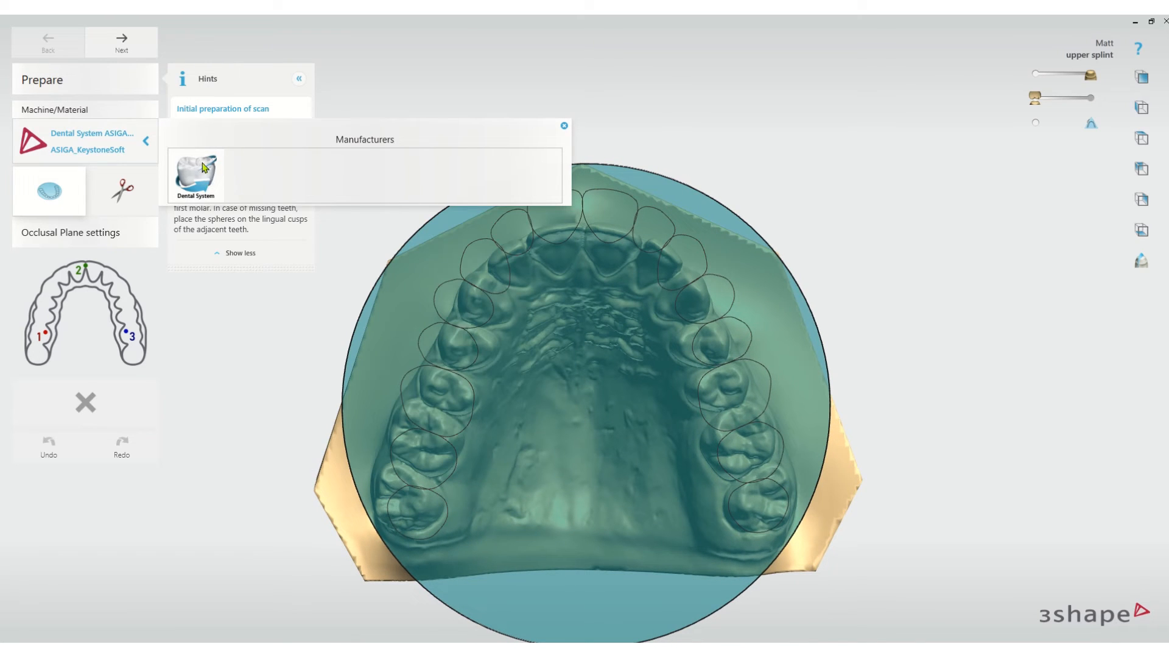
left_click(203, 168)
left_click(176, 141)
left_click(564, 126)
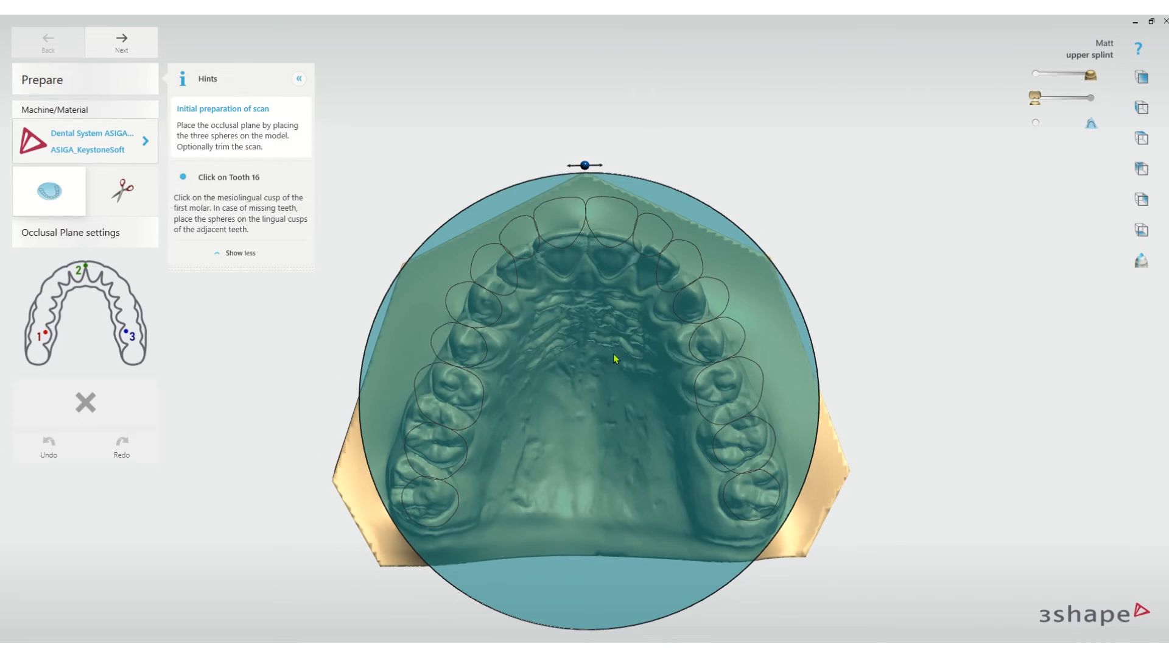
Place the occlusal plane on the upper scan using the mesiolingual cusps of both first molars and the gap between the central incisors
left_click(449, 437)
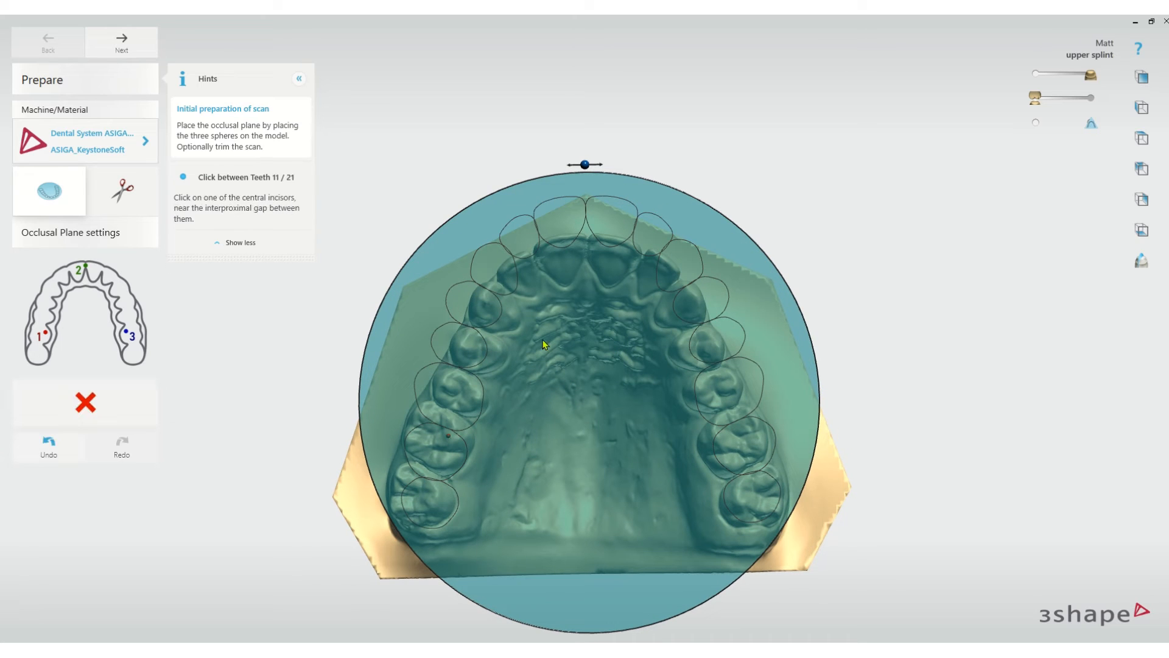
left_click(583, 239)
left_click(723, 446)
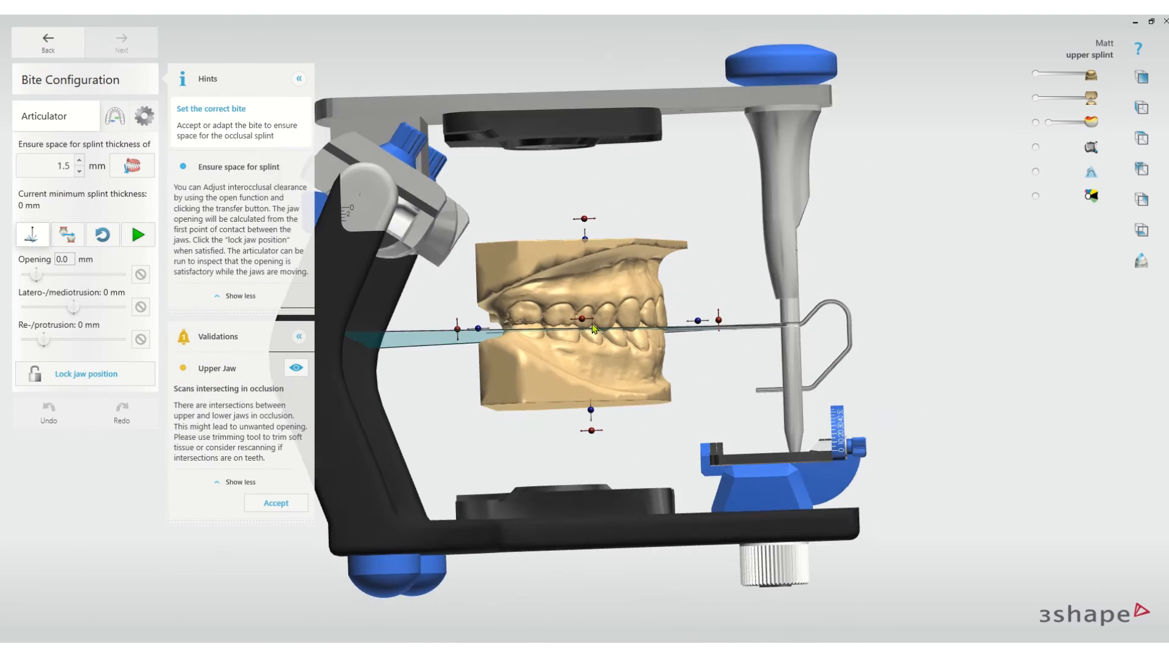
Open the bite for a 1.6 mm splint thickness and lock the jaw position, accepting the scan intersection validation
left_click(135, 168)
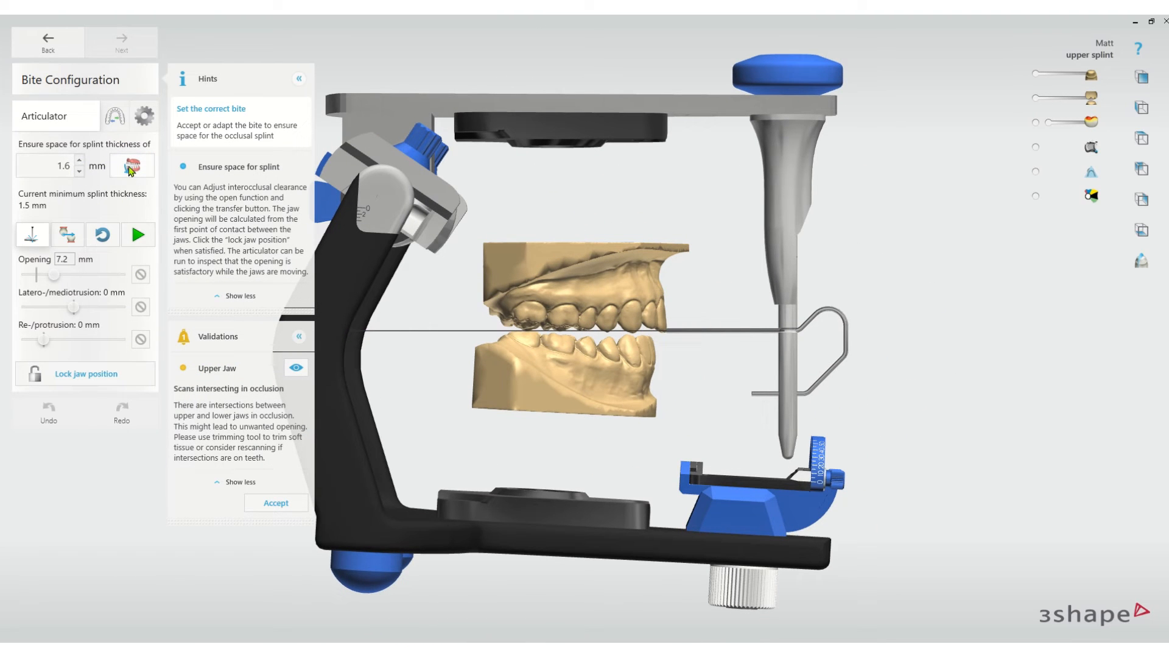
left_click(130, 170)
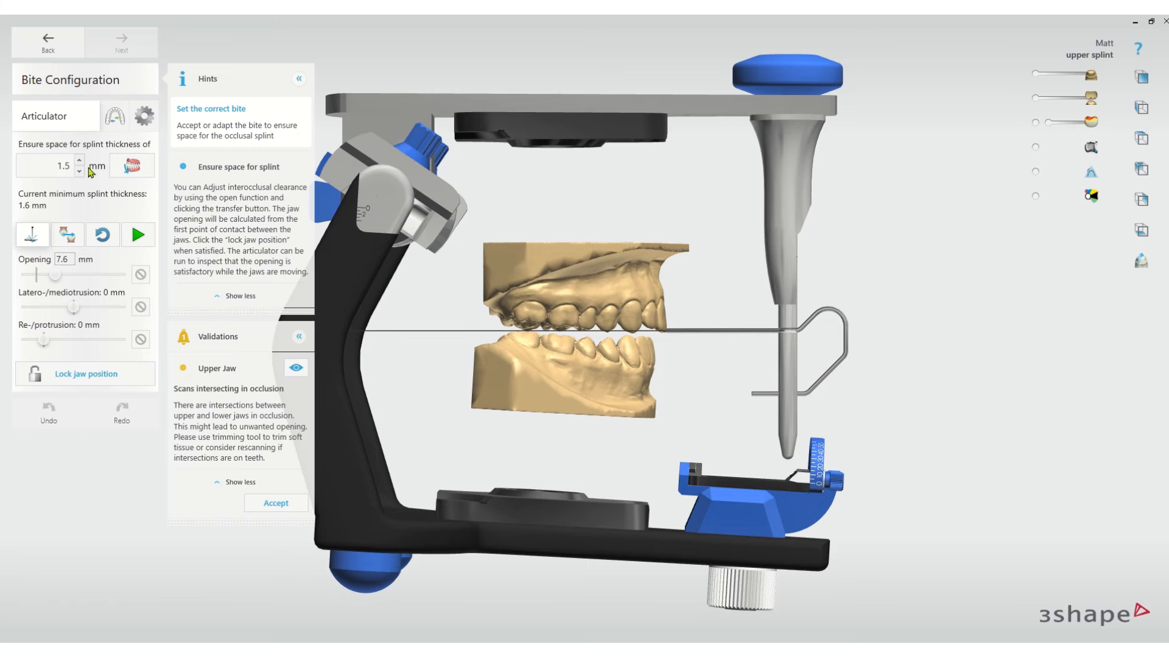
left_click(97, 375)
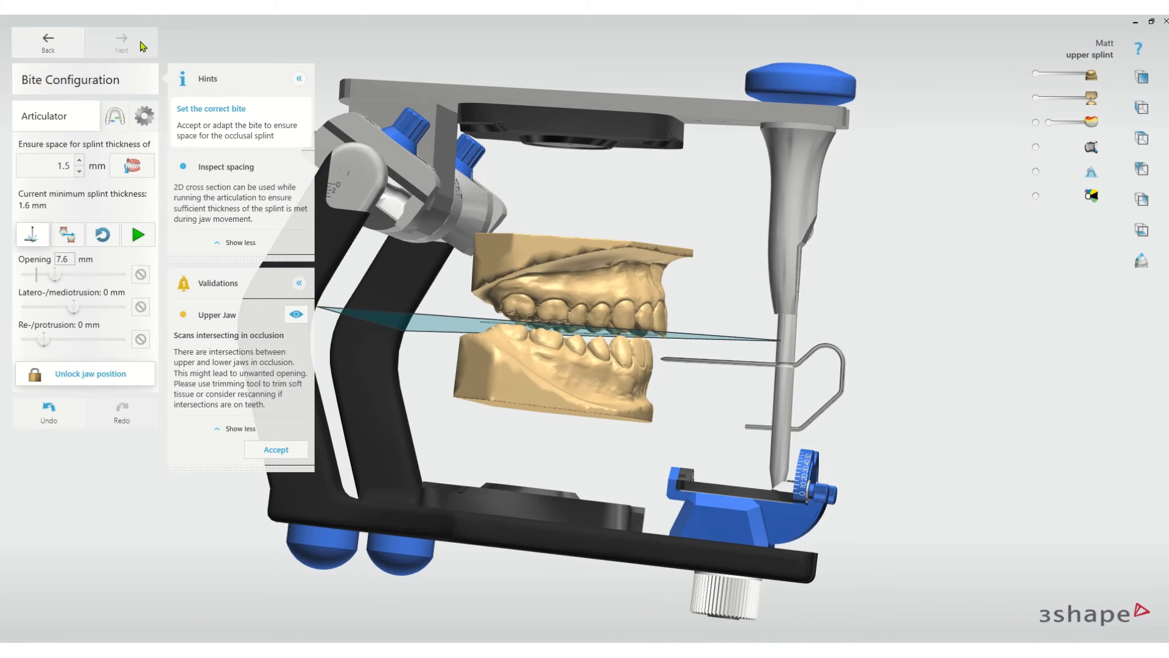
left_click(289, 449)
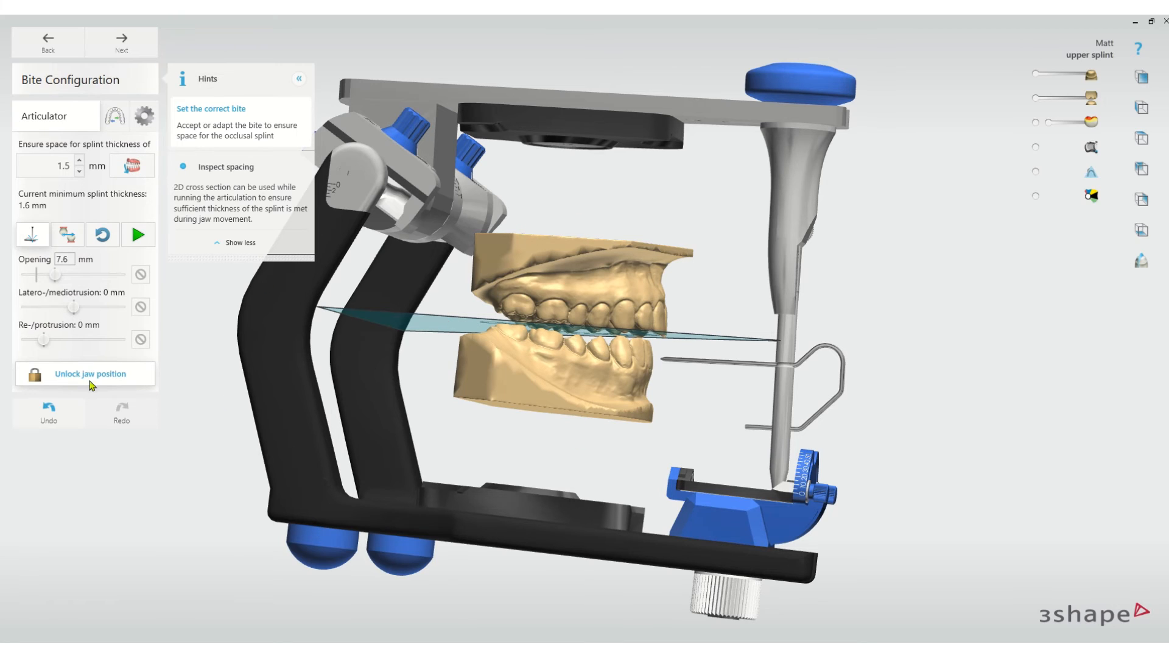
left_click(122, 42)
Set the blocking out angle to 0° and the retention to 1 mm with undercut removal enabled
right_click_drag(739, 381, 870, 366)
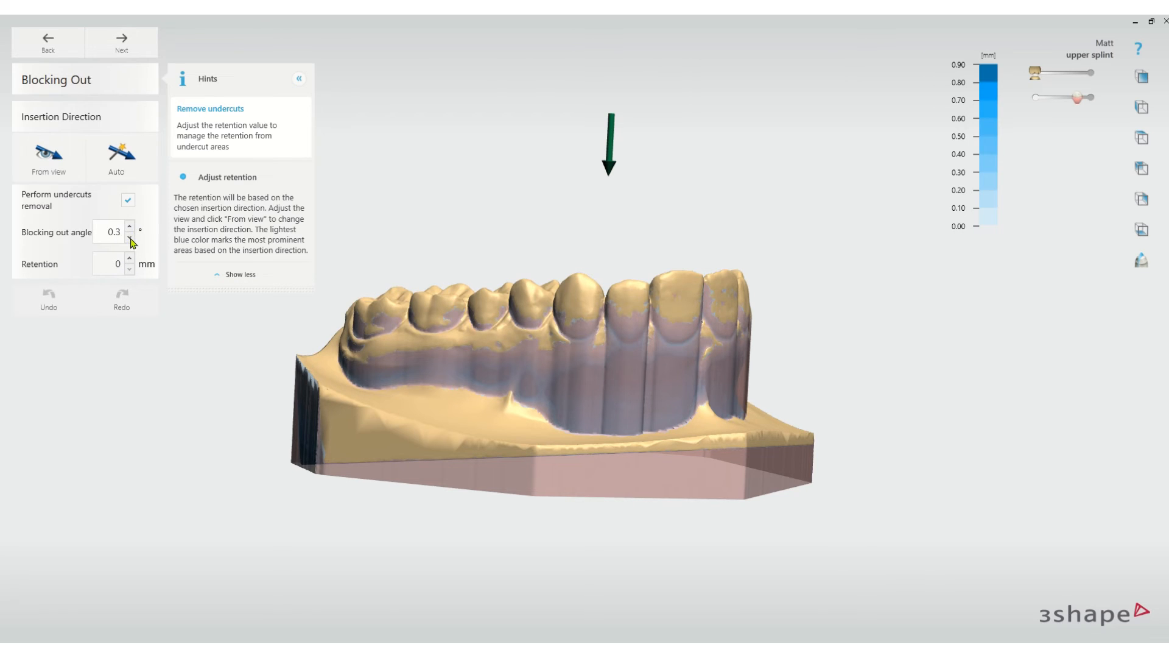
left_click(128, 204)
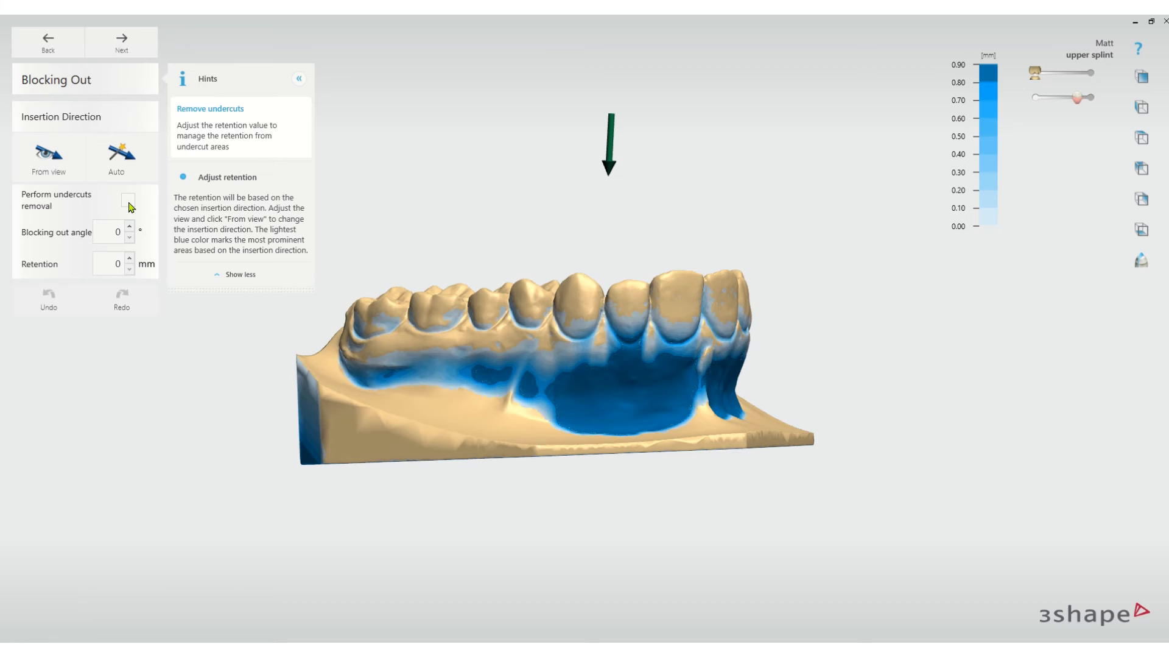
left_click(130, 258)
left_click(130, 258)
left_click(127, 202)
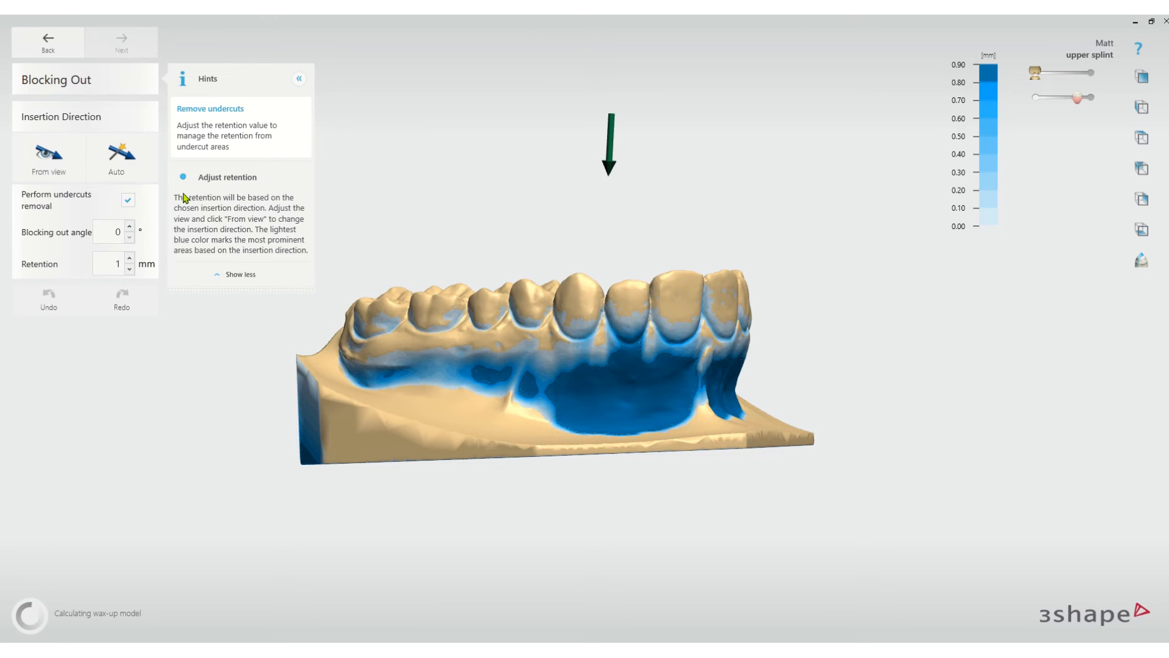
Inspect the blocked-out undercuts around the arch, reduce the retention to 0.5 mm and proceed to wax trimming
right_click_drag(822, 405, 695, 383)
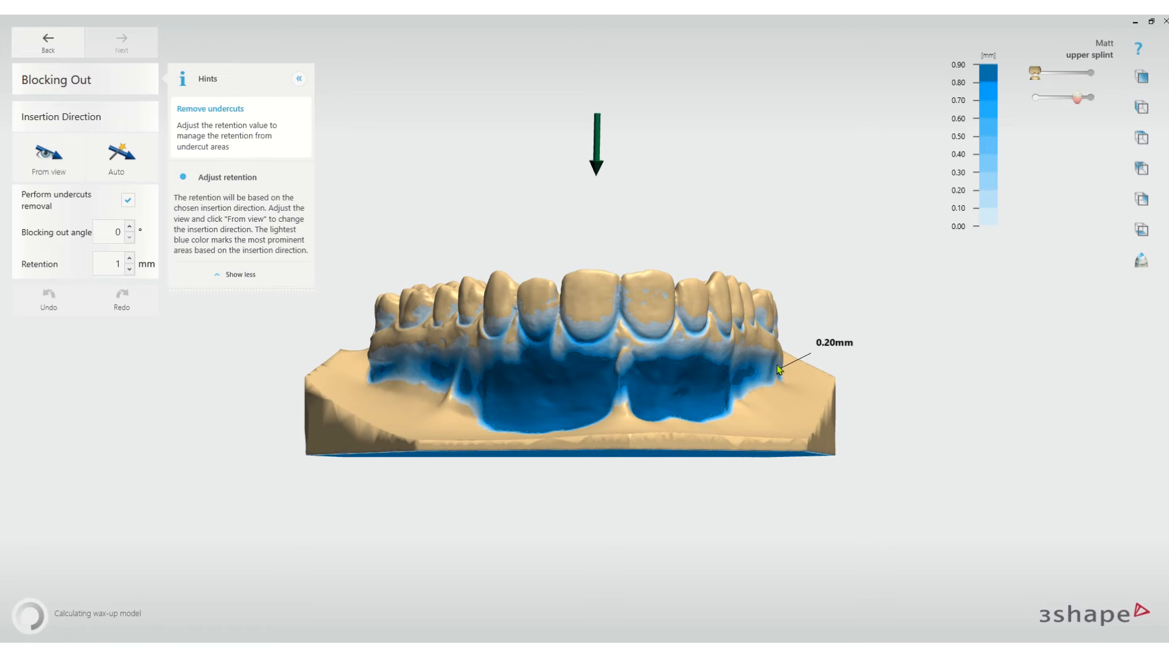
mouse_move(600, 217)
right_mouse_down()
mouse_move(753, 244)
mouse_move(618, 217)
right_mouse_up()
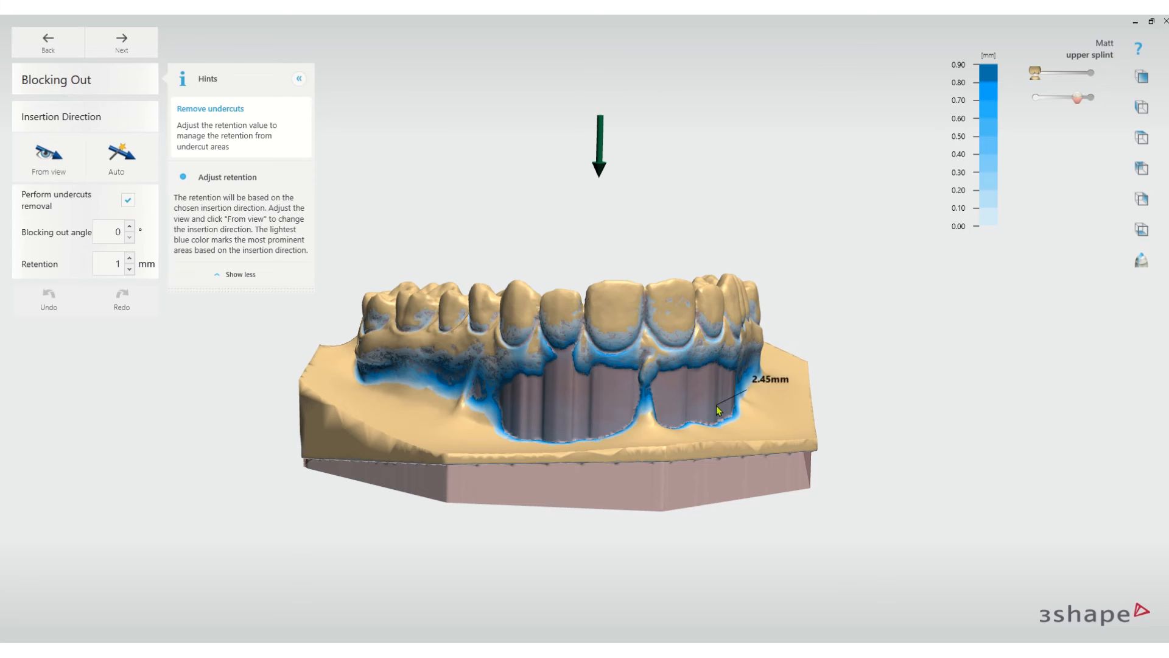
right_click_drag(725, 398, 735, 349)
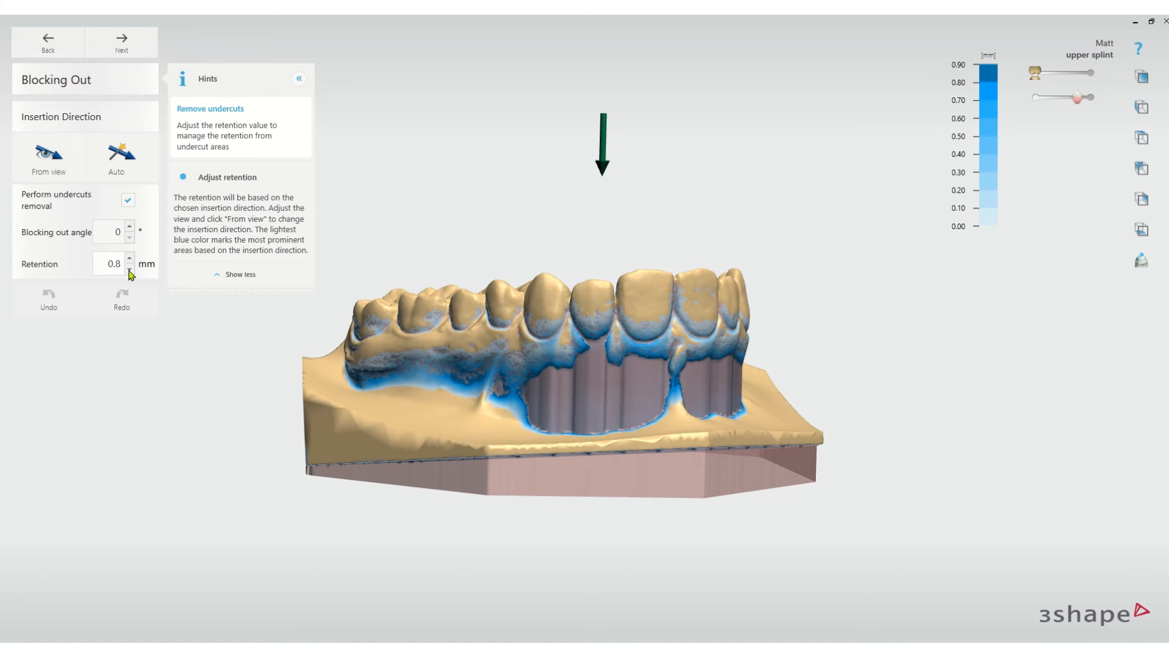
scroll(598, 364, "up", 2)
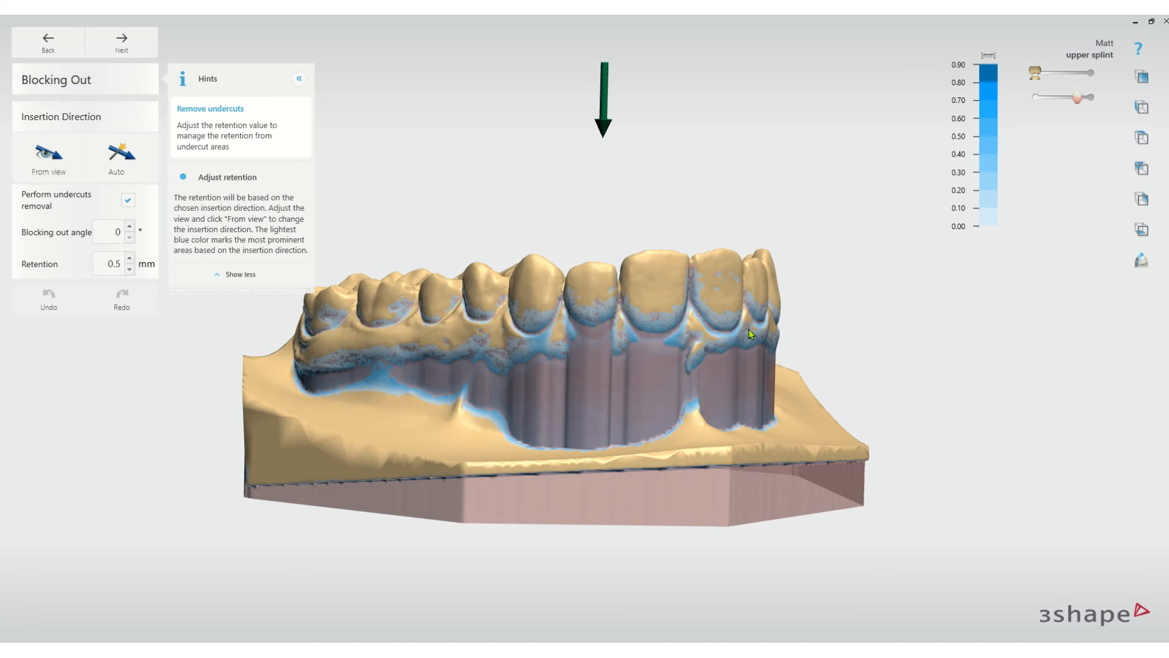
right_click_drag(747, 329, 618, 327)
left_click(121, 42)
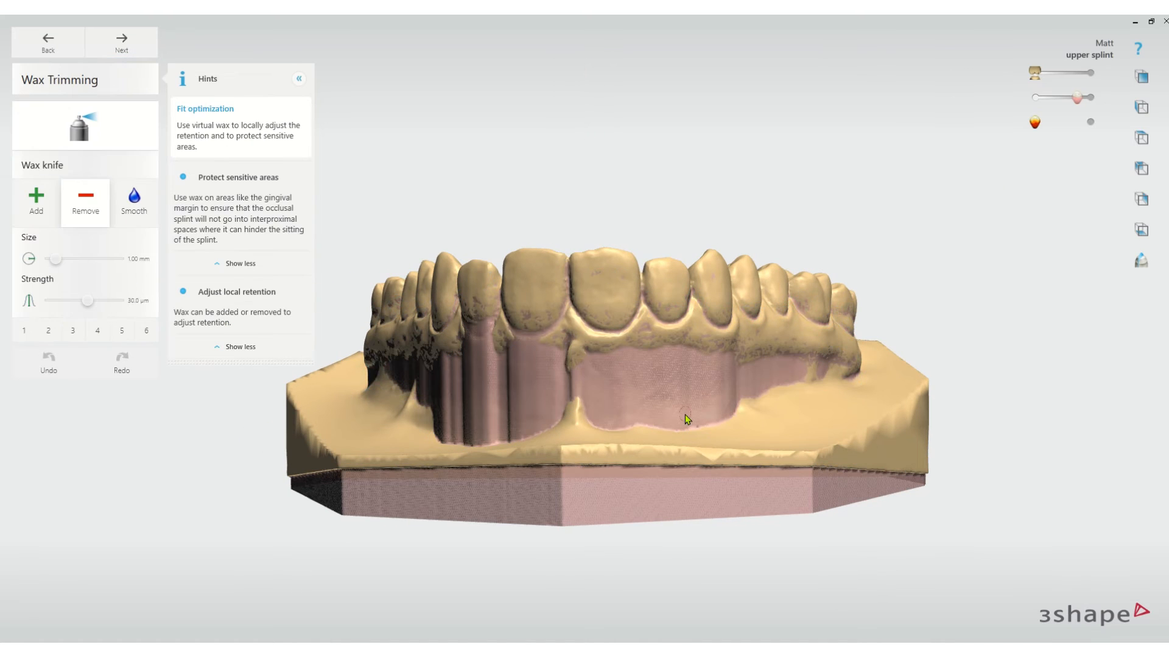
Proceed past wax trimming without edits and draw the splint outline along the outer tooth surfaces from one last molar to the other
right_click_drag(456, 354, 431, 317)
left_click(125, 43)
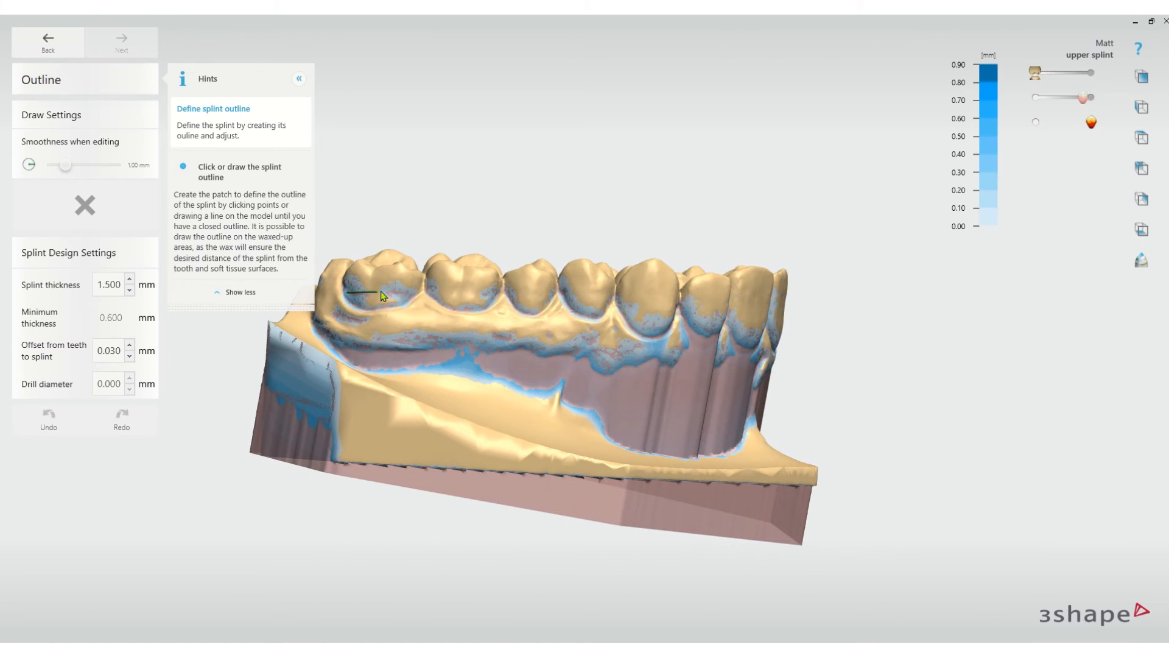
left_click(736, 300)
right_click_drag(806, 303, 488, 308)
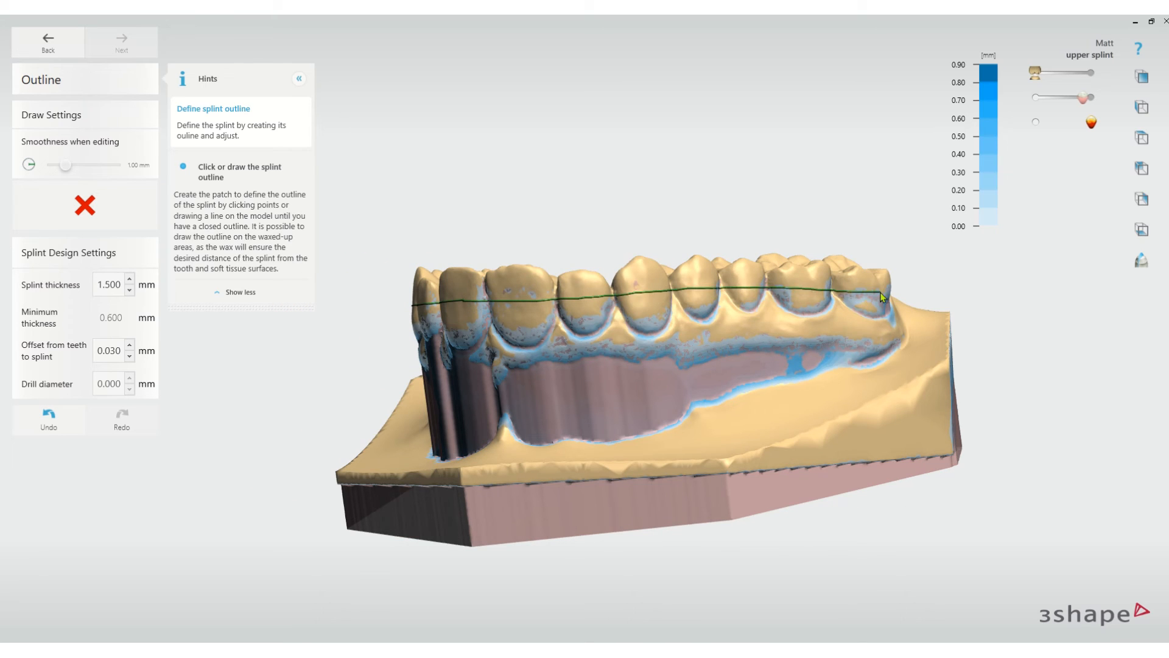
Continue the splint outline behind the last molar and along the palatal side of the teeth, closing it at the starting molar
right_click_drag(937, 311, 698, 433)
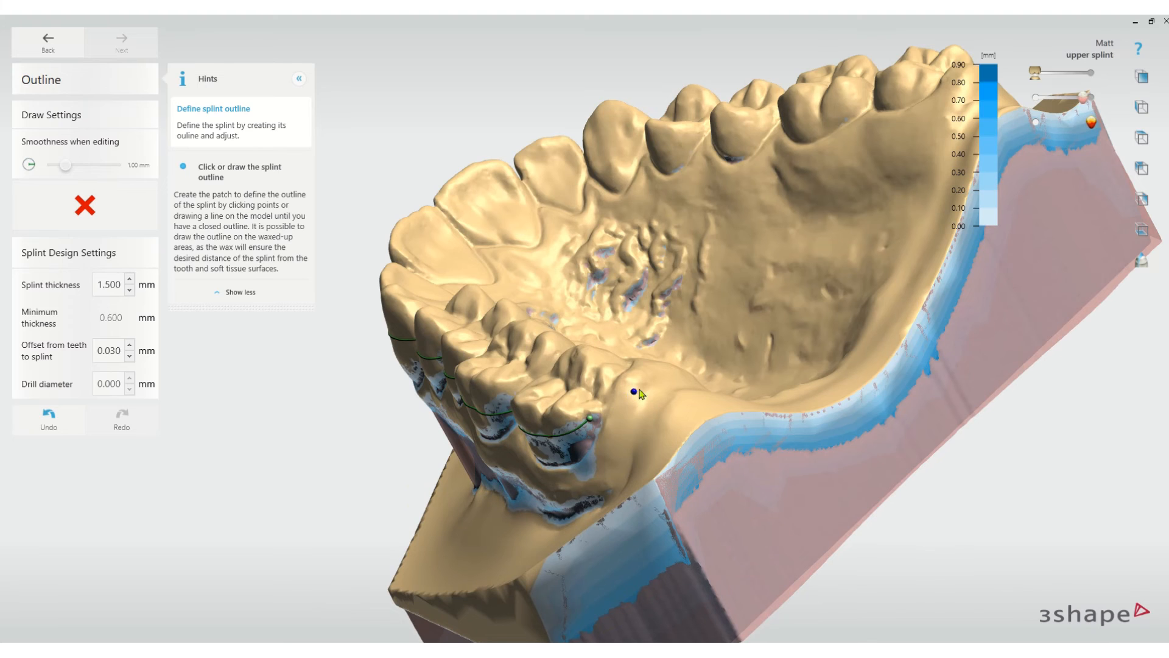
right_click_drag(643, 376, 635, 491)
left_click(617, 469)
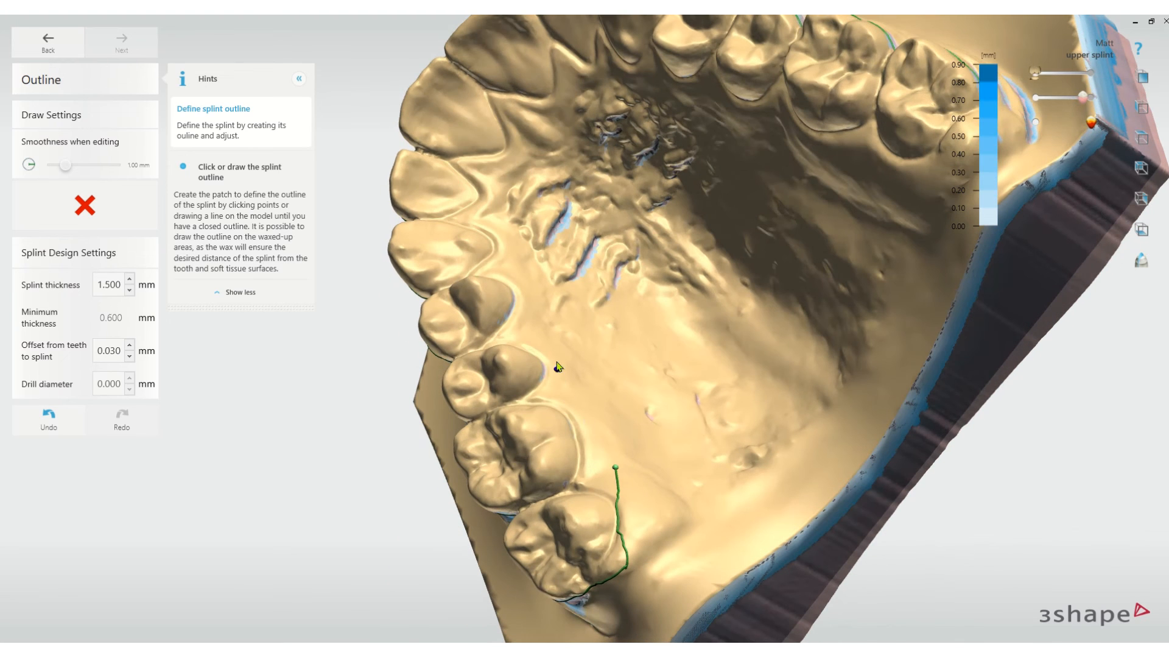
left_click(559, 354)
left_click(505, 228)
left_click(512, 160)
right_click_drag(545, 123, 588, 44)
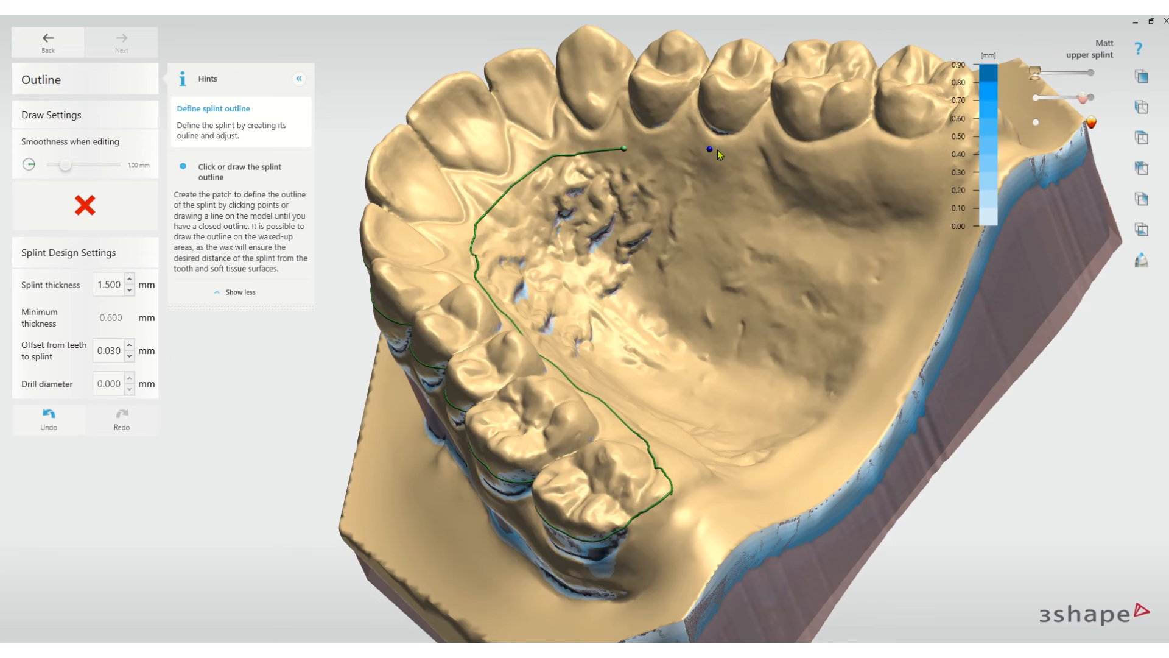
right_click_drag(906, 159, 540, 469)
left_click(718, 320)
left_click(756, 256)
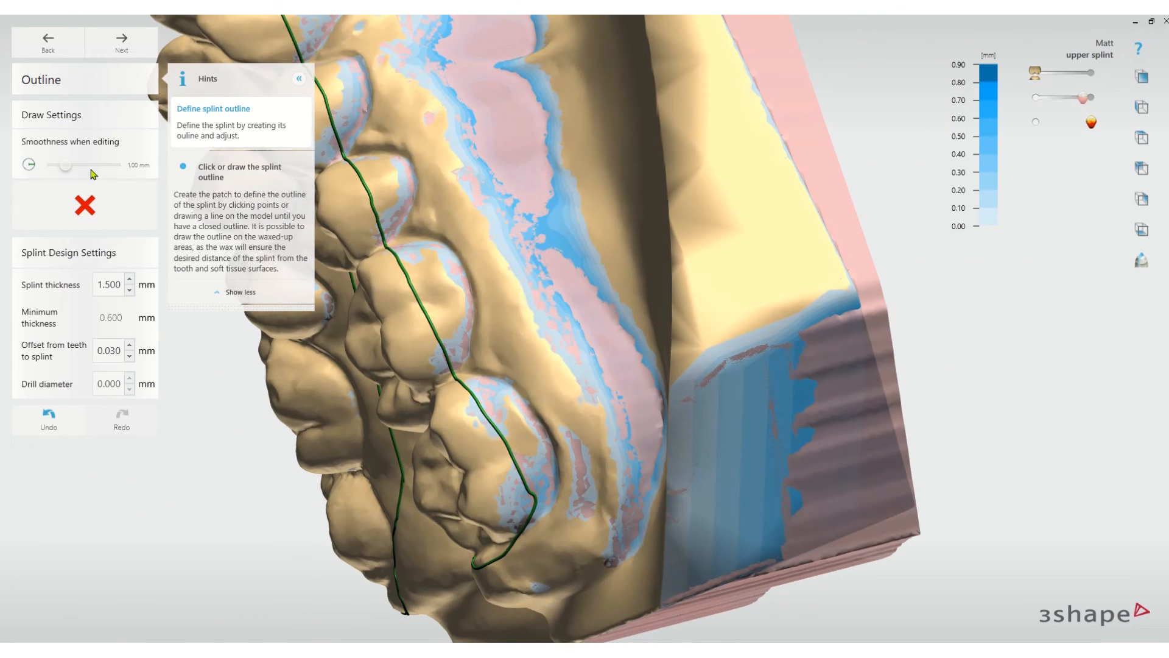
Set the editing smoothness to 2.61 mm and reshape the outline around the two rear molars on the side where it closes
mouse_move(545, 451)
left_mouse_down()
mouse_move(469, 342)
mouse_move(454, 298)
mouse_move(460, 269)
left_mouse_up()
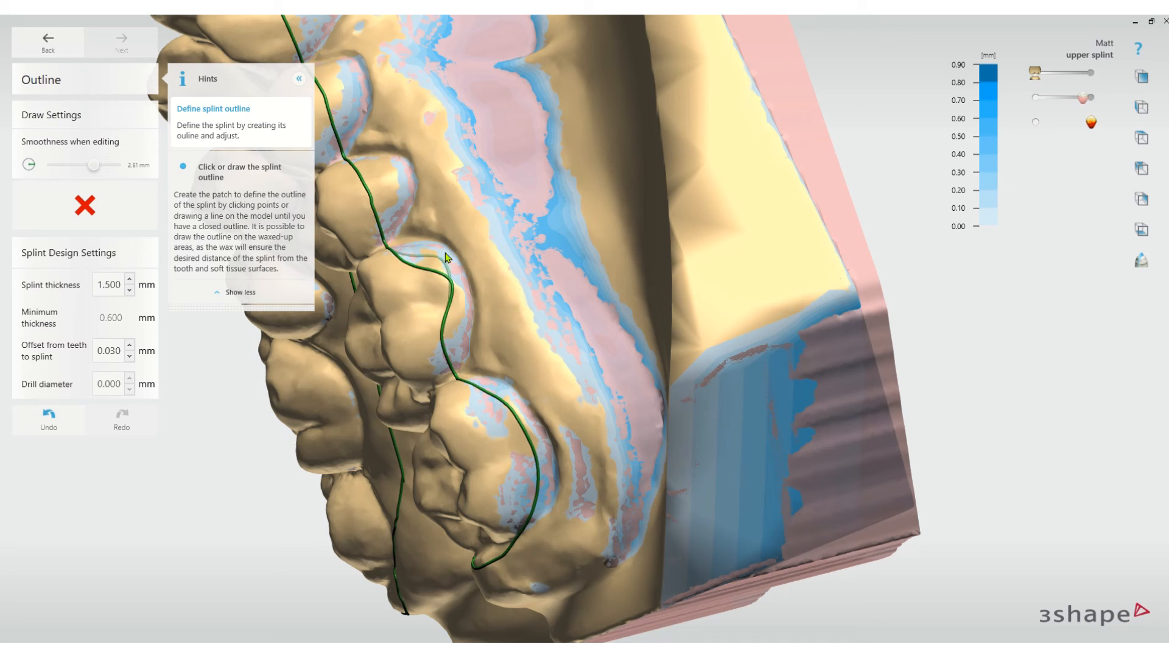
left_click_drag(470, 319, 462, 366)
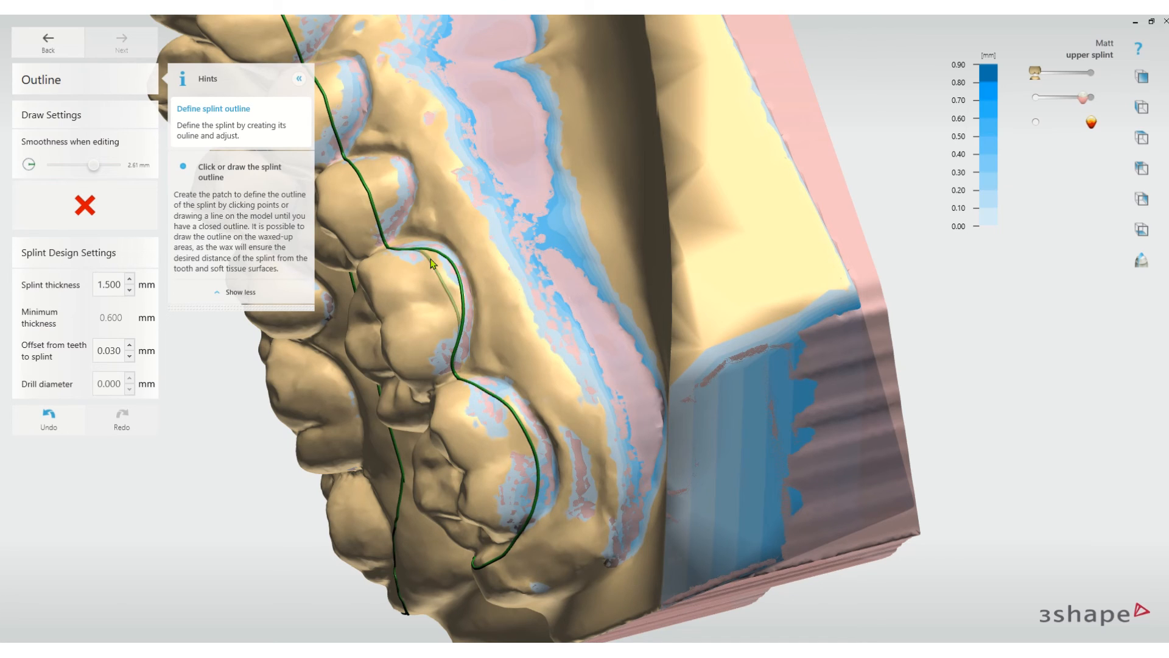
middle_click_drag(423, 230, 436, 349)
scroll(436, 350, "down", 3)
right_click_drag(437, 356, 644, 501)
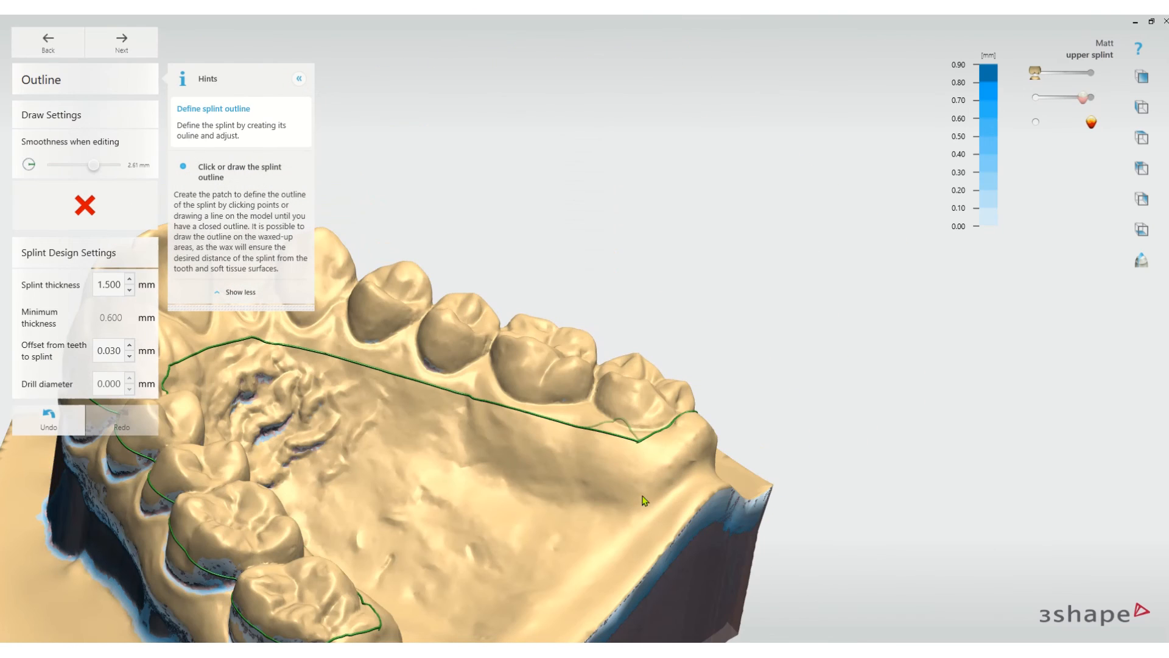
left_click_drag(643, 442, 636, 441)
Lower the outline toward the gum line on the outer surfaces of the opposite side's second and first molars
right_click_drag(667, 442, 884, 444)
scroll(884, 444, "up", 3)
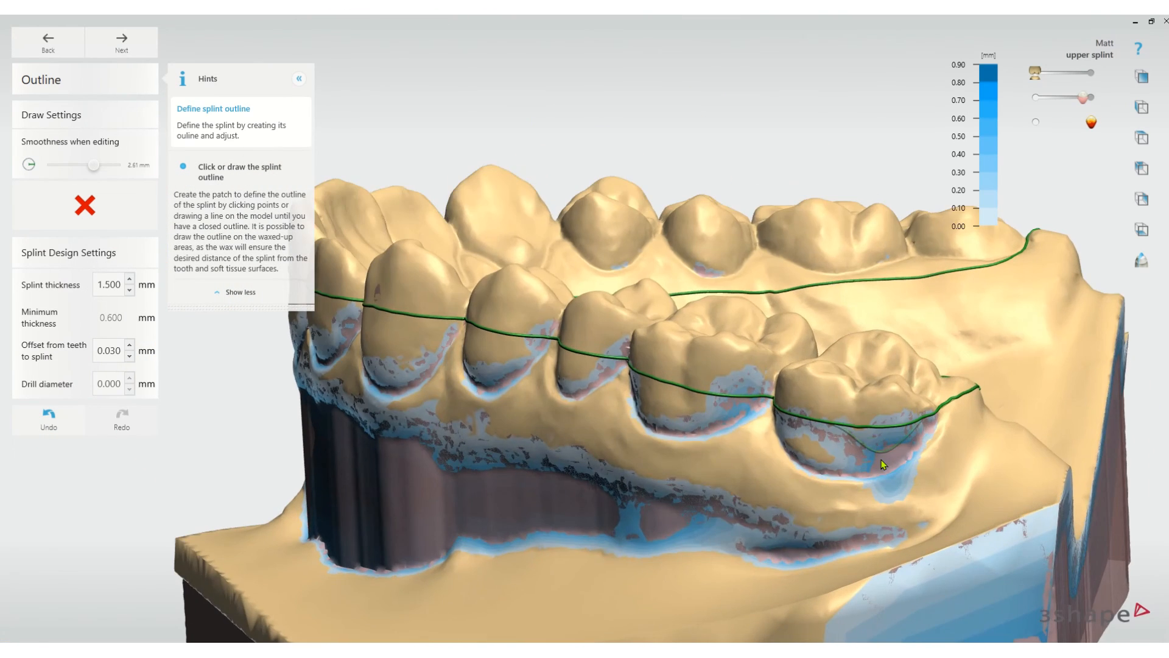
left_click_drag(882, 461, 881, 464)
mouse_move(845, 433)
left_mouse_down()
mouse_move(843, 464)
mouse_move(813, 449)
mouse_move(850, 475)
mouse_move(897, 457)
mouse_move(882, 491)
left_mouse_up()
right_click_drag(883, 491, 964, 471)
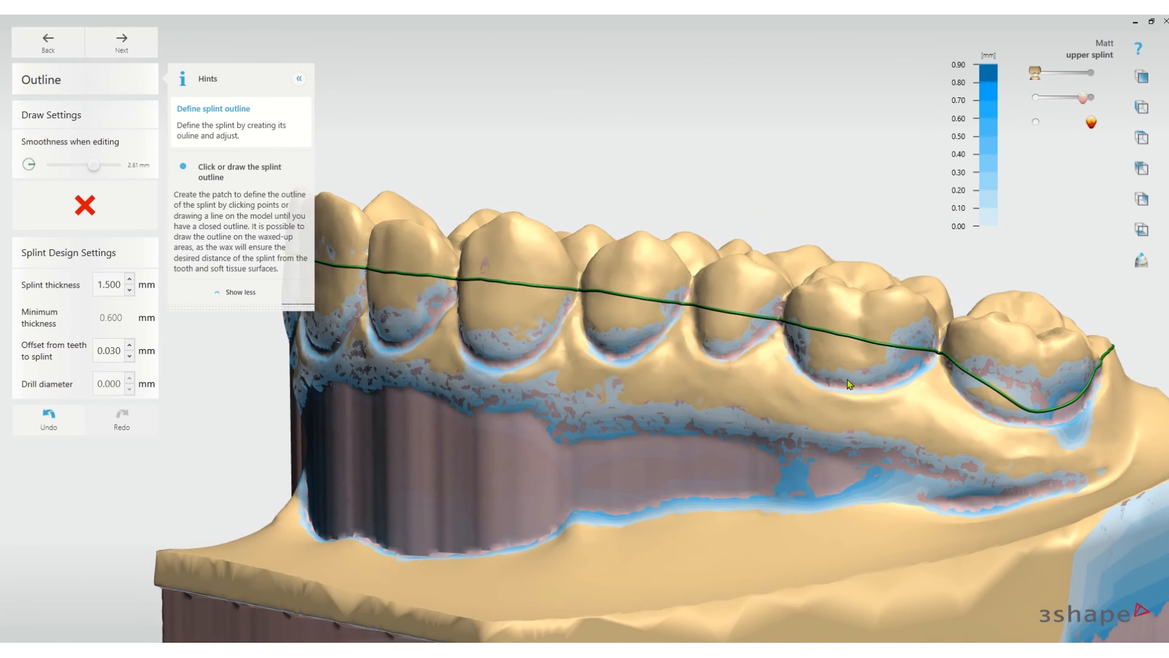
left_click(887, 381)
left_click(848, 389)
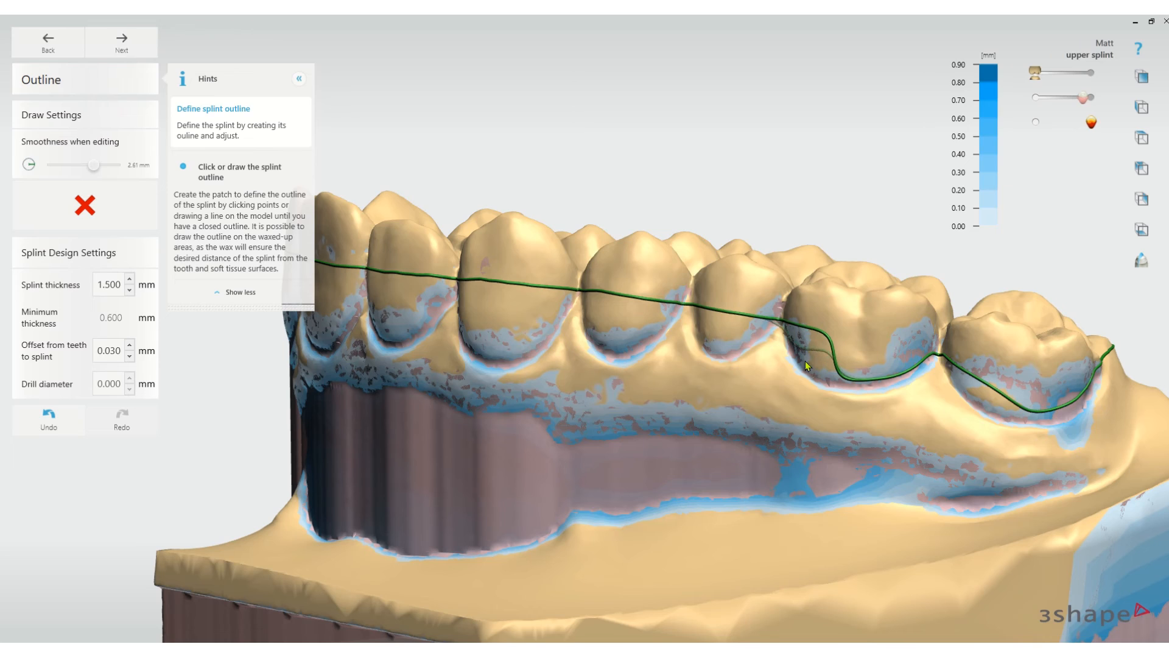
left_click(813, 369)
left_click(843, 391)
Refine the outline across the outer surfaces of the front teeth and proceed to the outer surface design
scroll(843, 392, "down", 2)
right_click_drag(844, 391, 545, 389)
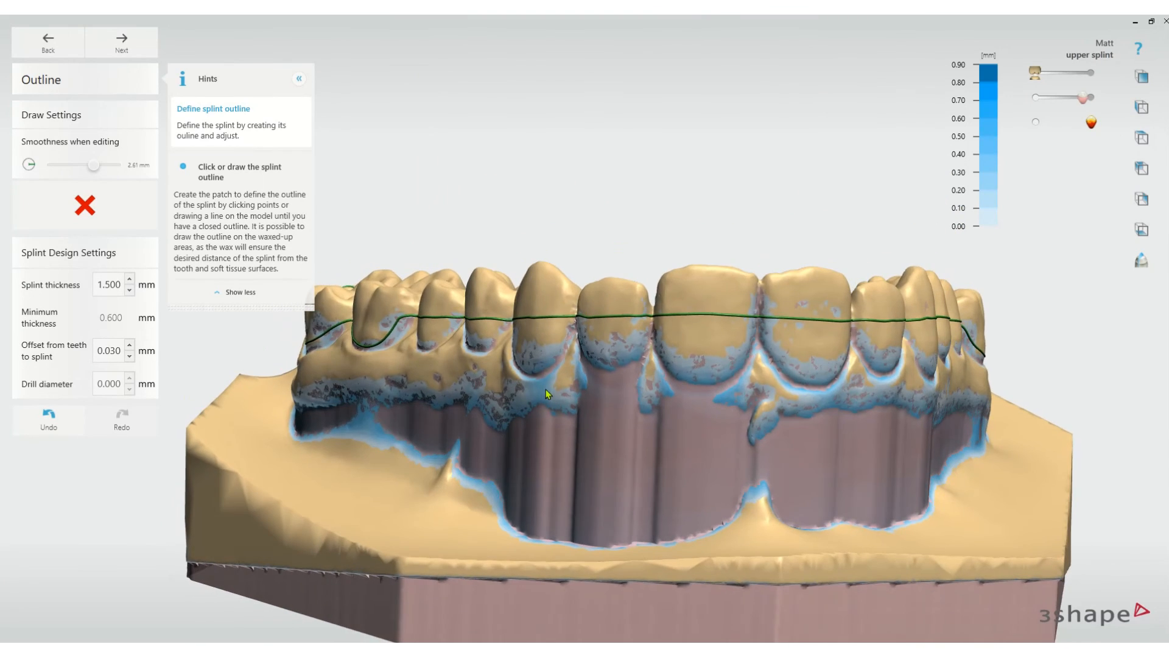
right_click_drag(784, 372, 727, 363)
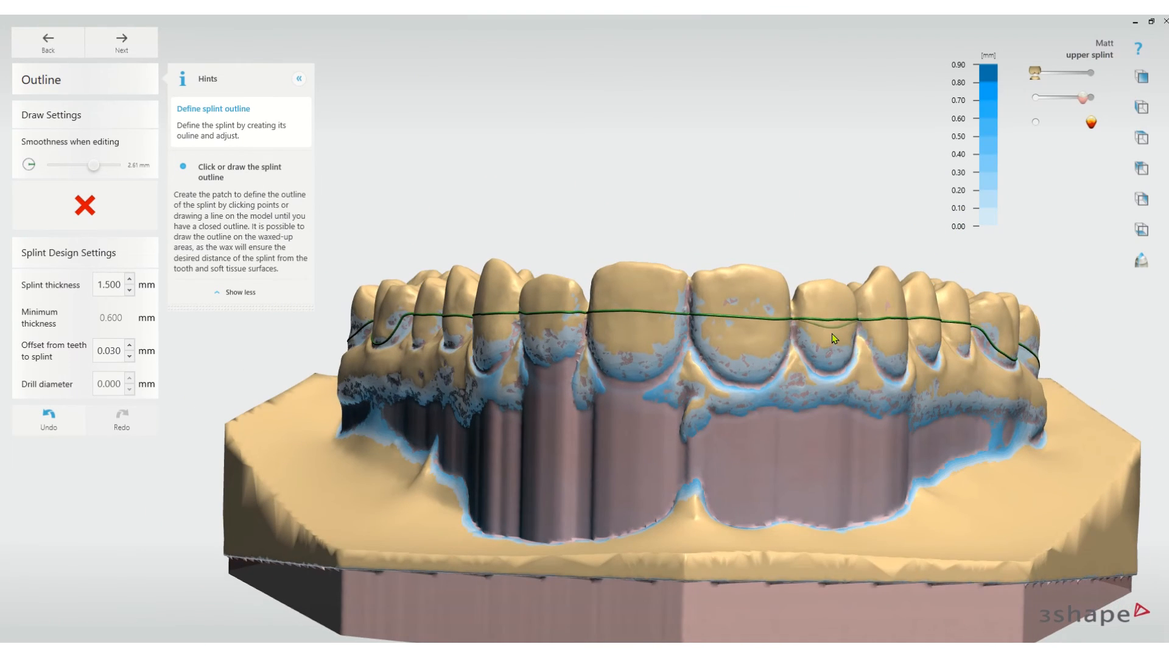
scroll(831, 333, "up", 1)
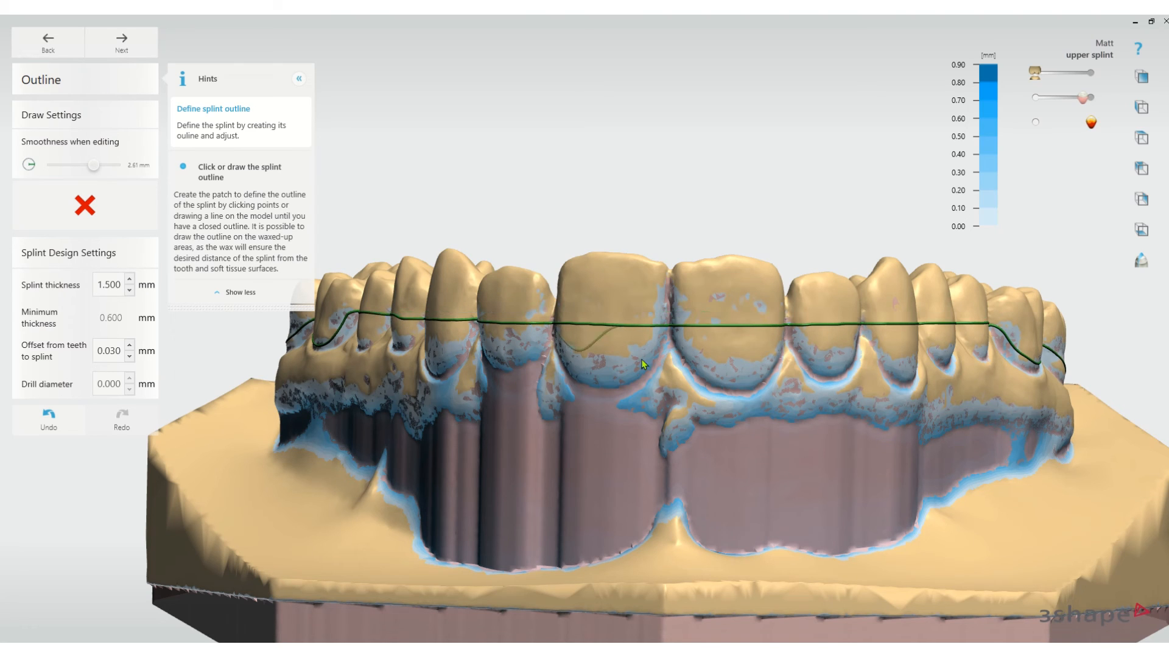
scroll(749, 359, "down", 1)
scroll(849, 354, "up", 1)
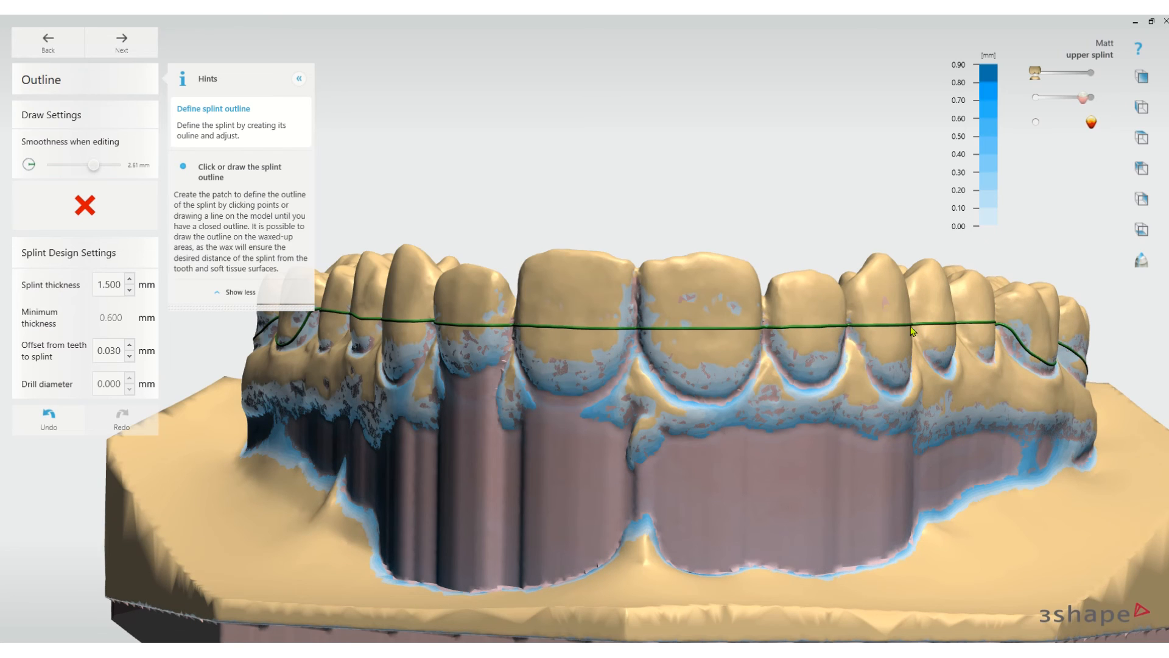
right_click_drag(795, 328, 559, 420)
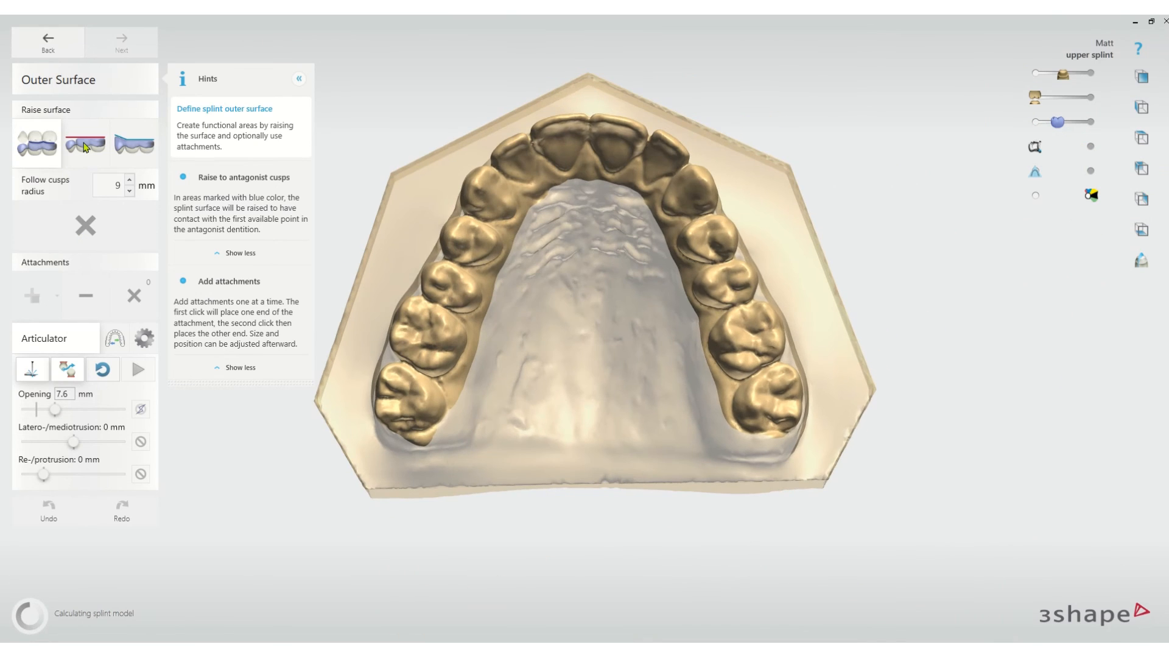
Mark the premolars and molars on both sides for raising to the antagonist cusps and the front teeth for a 15° ramp
mouse_move(501, 227)
left_mouse_down()
mouse_move(414, 390)
mouse_move(385, 525)
left_mouse_up()
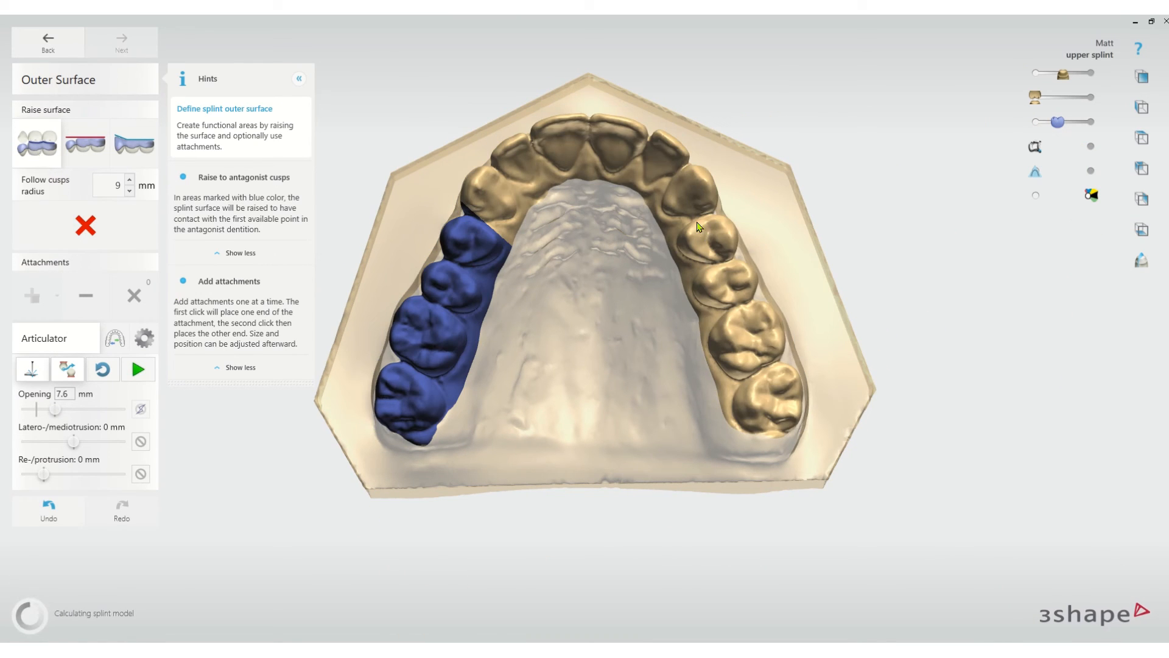
left_click_drag(699, 224, 774, 525)
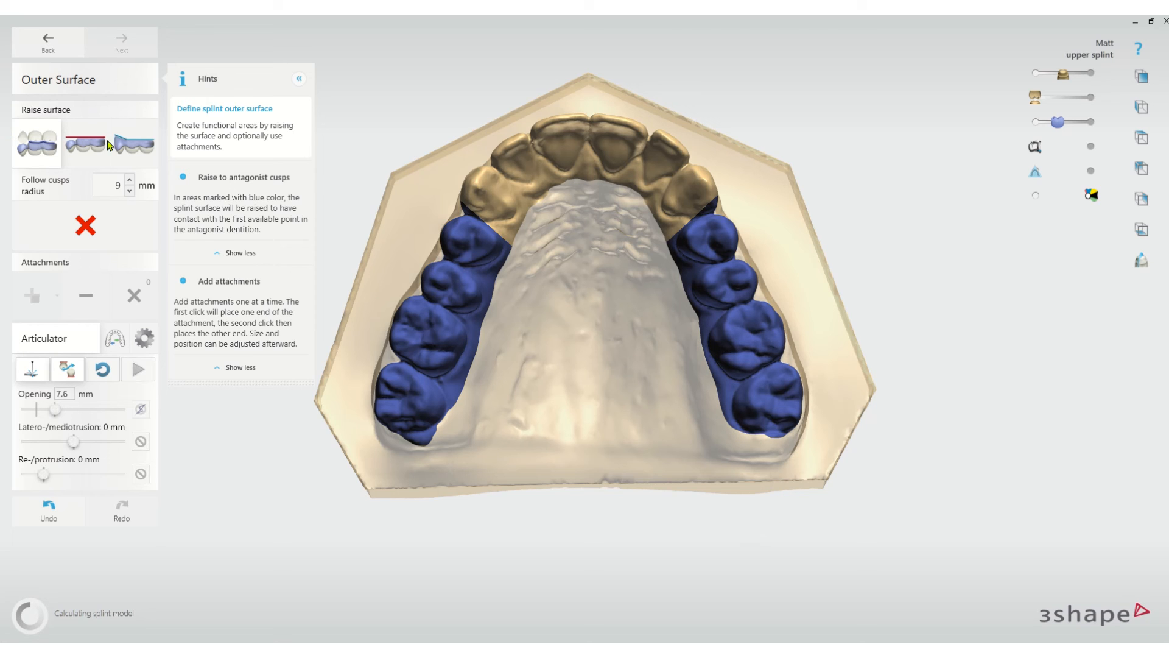
left_click(128, 143)
left_click_drag(498, 249, 742, 287)
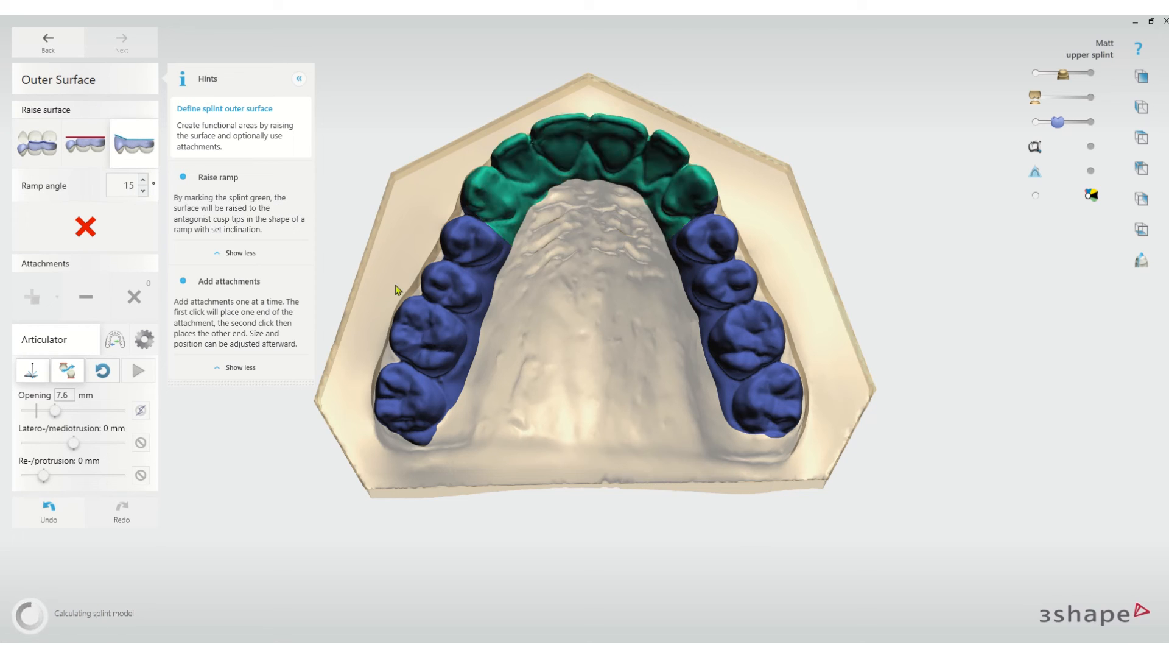
Proceed to the design adaptation stage and hide the articulator and the occlusal plane
right_click_drag(397, 290, 767, 321)
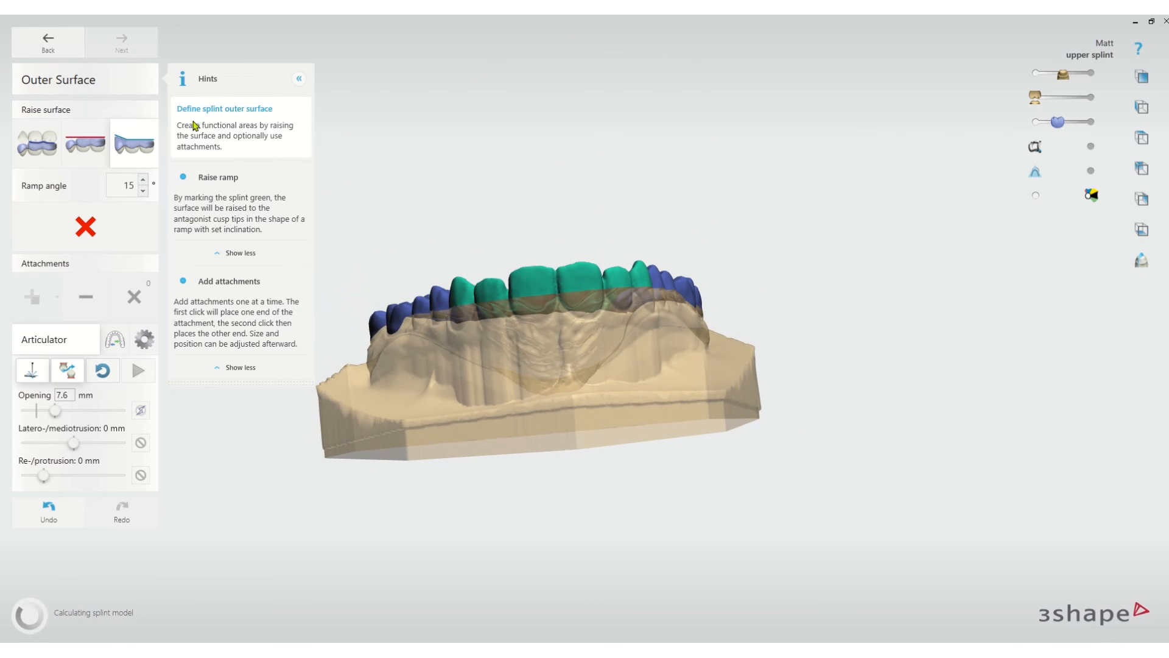
scroll(621, 361, "down", 1)
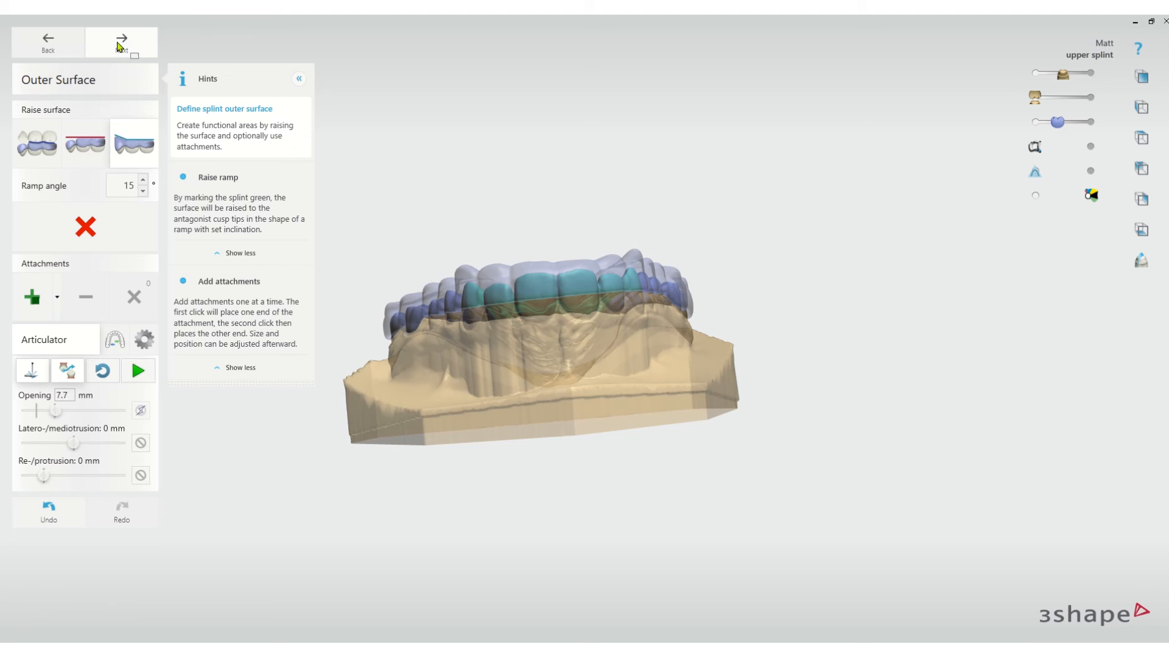
left_click(120, 46)
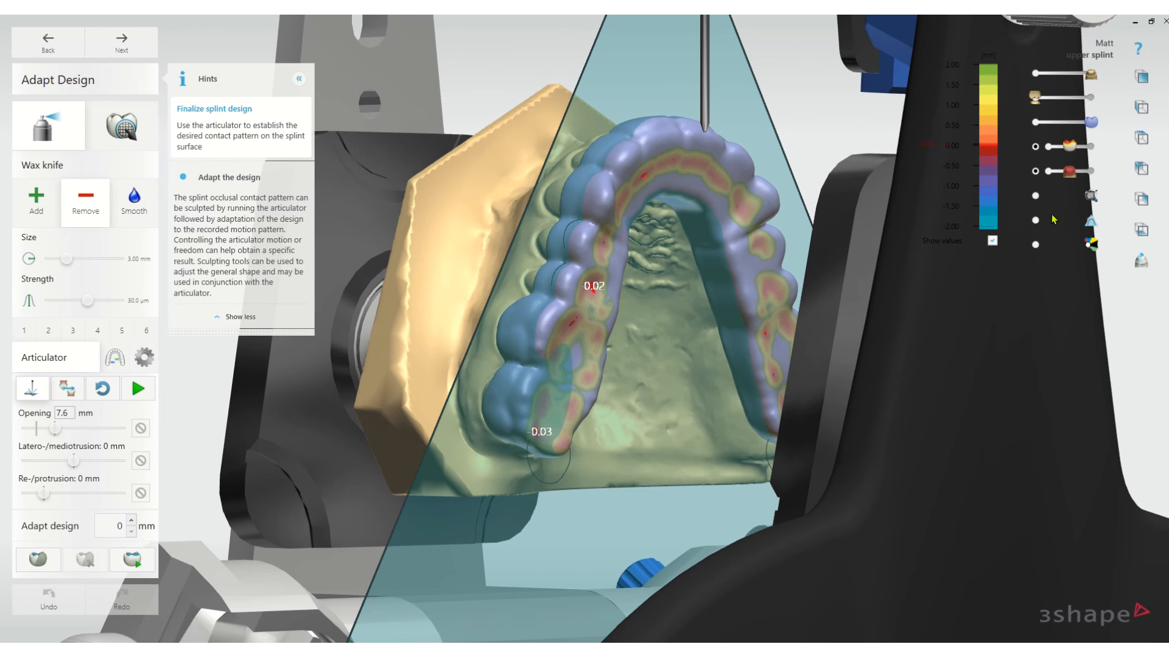
left_click(1040, 195)
left_click(1037, 220)
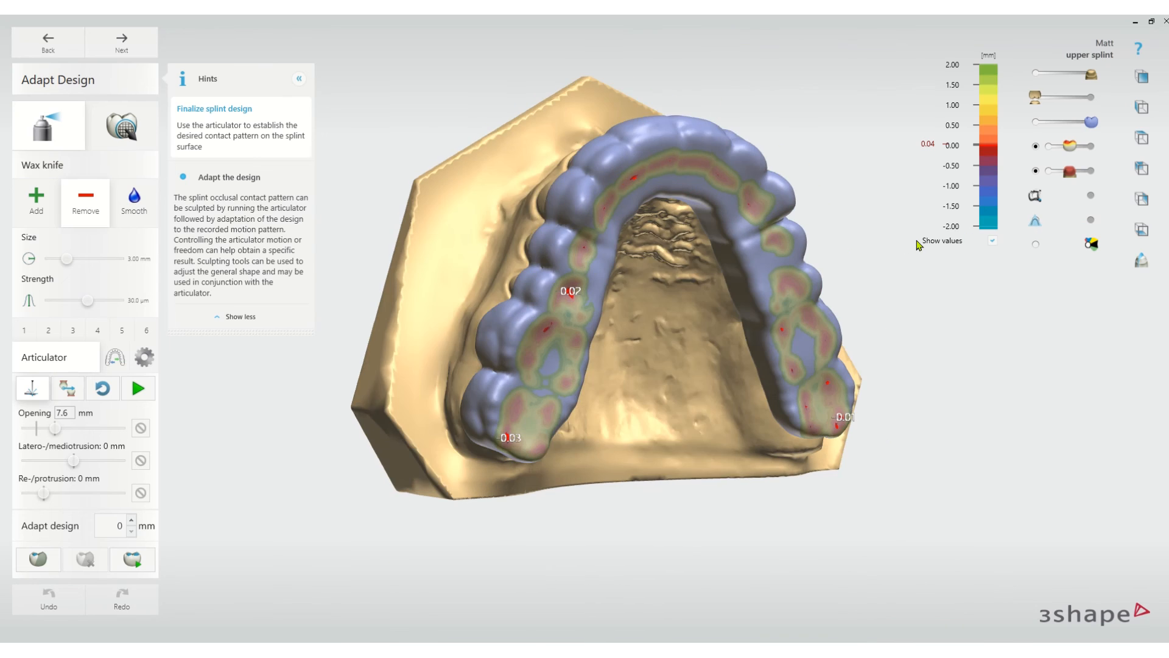
Add wax along the splint's biting surface from the front teeth to the rear molar with size 10 mm and strength 55 µm
left_click(49, 203)
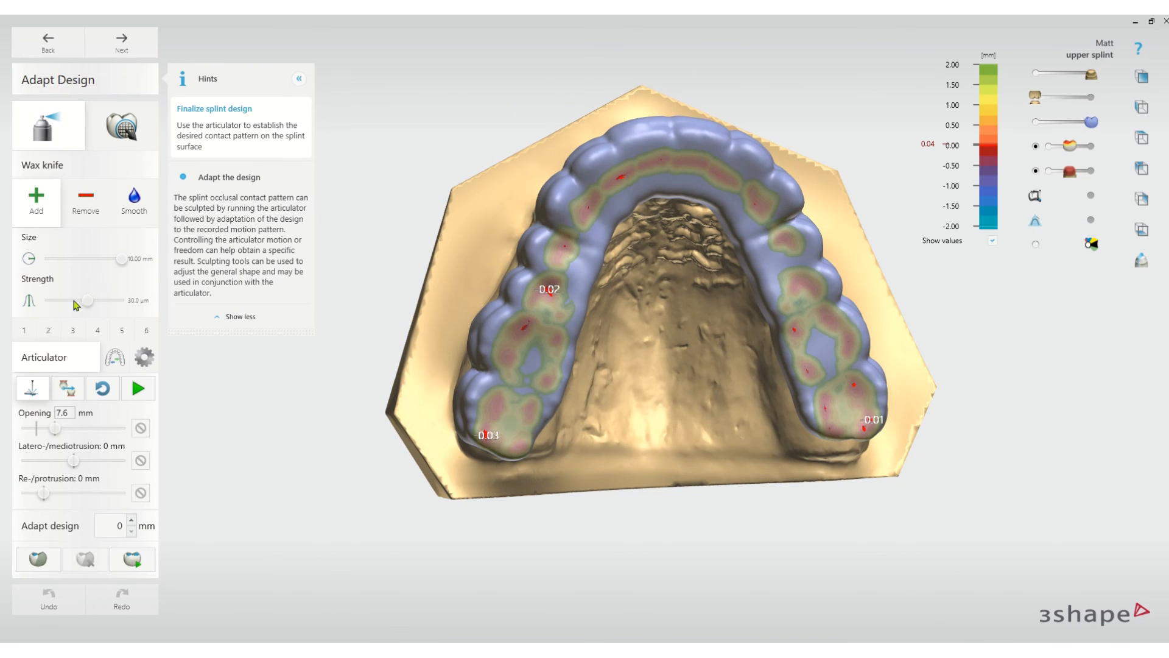
right_click_drag(475, 336, 607, 355)
mouse_move(645, 173)
left_mouse_down()
mouse_move(627, 183)
mouse_move(551, 386)
mouse_move(637, 176)
left_mouse_up()
mouse_move(636, 176)
right_mouse_down()
mouse_move(606, 181)
mouse_move(601, 204)
right_mouse_up()
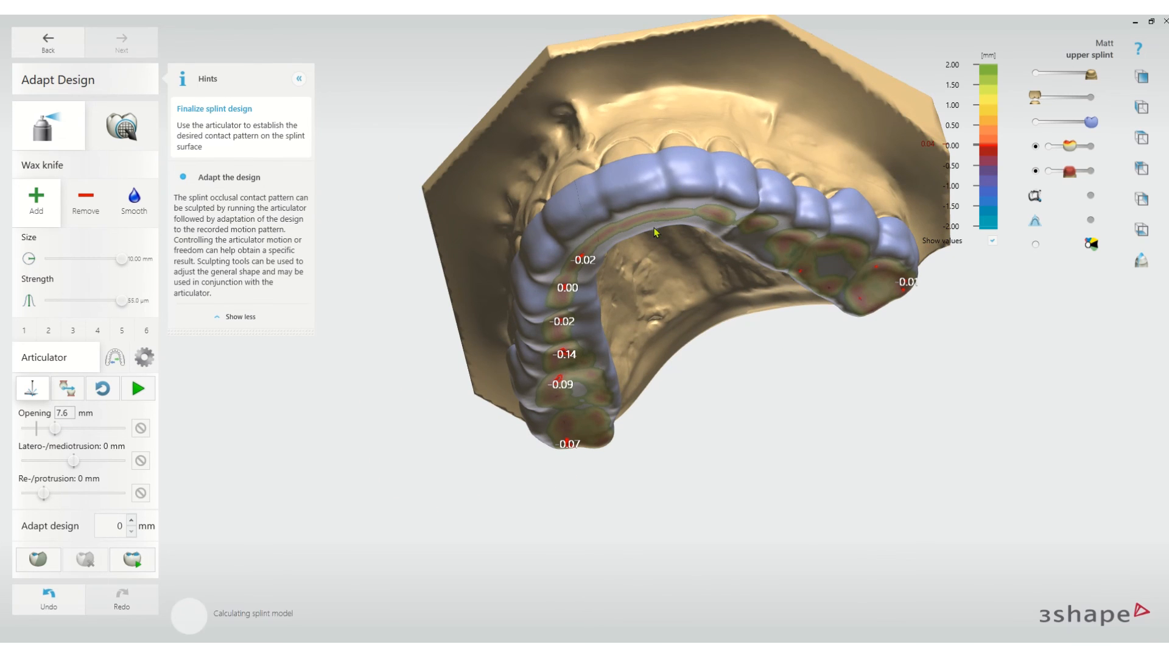
right_click_drag(680, 180, 729, 196)
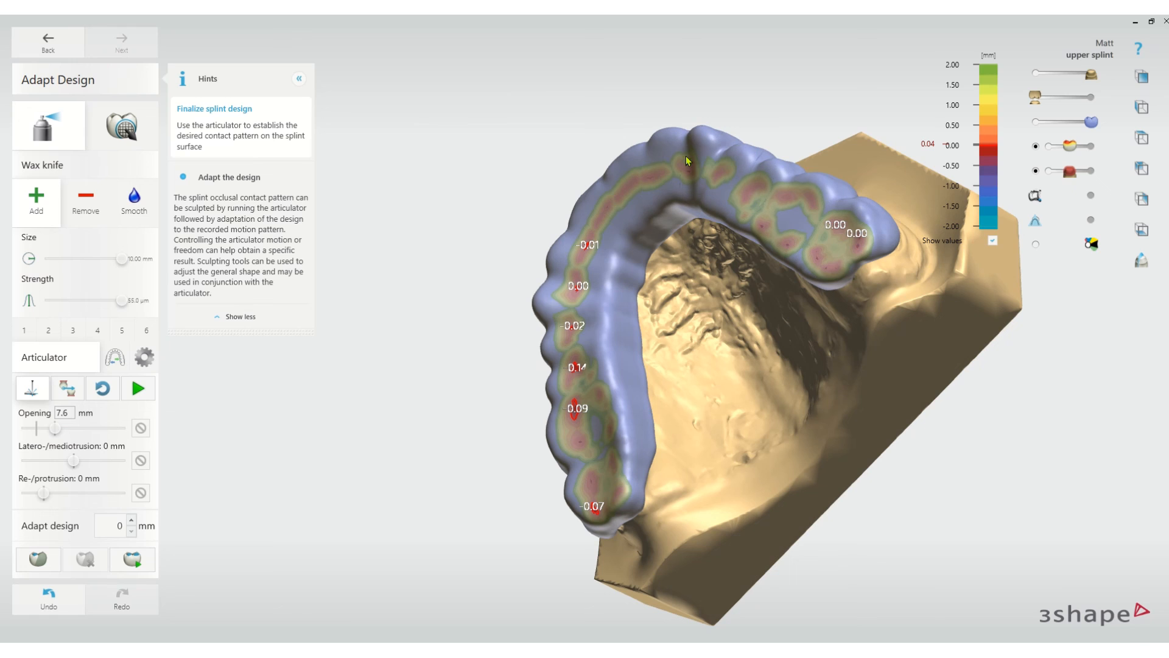
mouse_move(688, 162)
left_mouse_down()
mouse_move(597, 250)
mouse_move(607, 476)
left_mouse_up()
Smooth the splint's biting surface around the whole arch with size 10 mm, raising the smoothing strength to 2.00
left_click(132, 206)
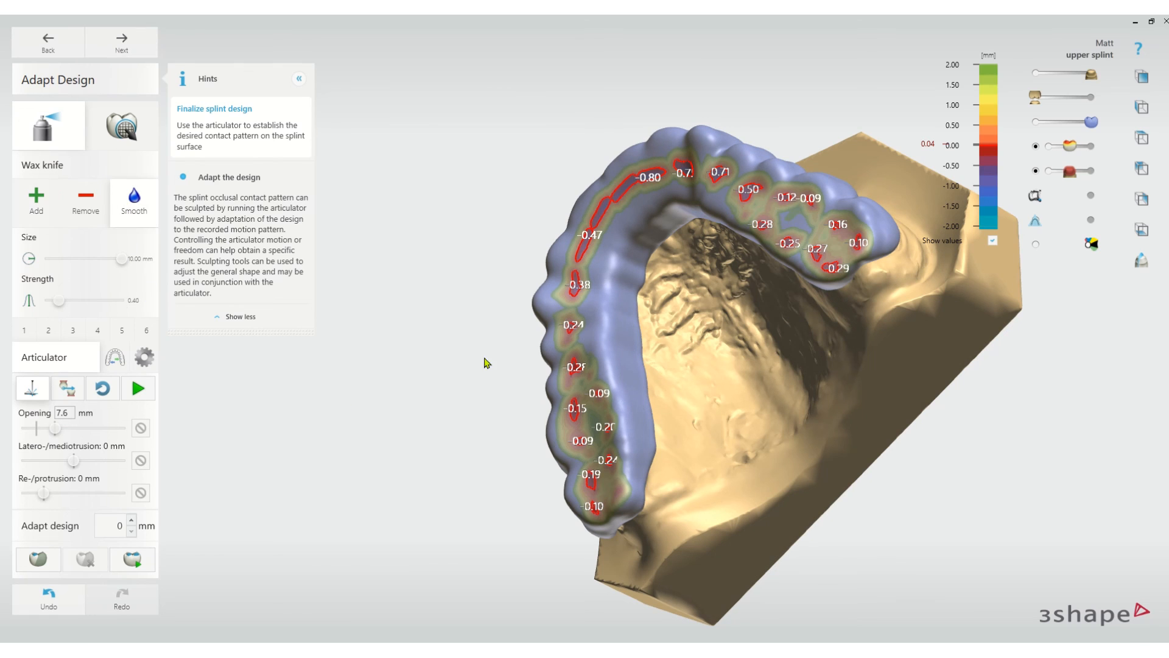
mouse_move(613, 445)
left_mouse_down()
mouse_move(587, 389)
mouse_move(621, 232)
mouse_move(651, 186)
left_mouse_up()
right_click_drag(646, 195, 681, 202)
mouse_move(838, 191)
left_mouse_down()
mouse_move(789, 221)
mouse_move(869, 237)
left_mouse_up()
right_click_drag(872, 214, 881, 238)
mouse_move(863, 200)
left_mouse_down()
mouse_move(728, 150)
mouse_move(528, 174)
left_mouse_up()
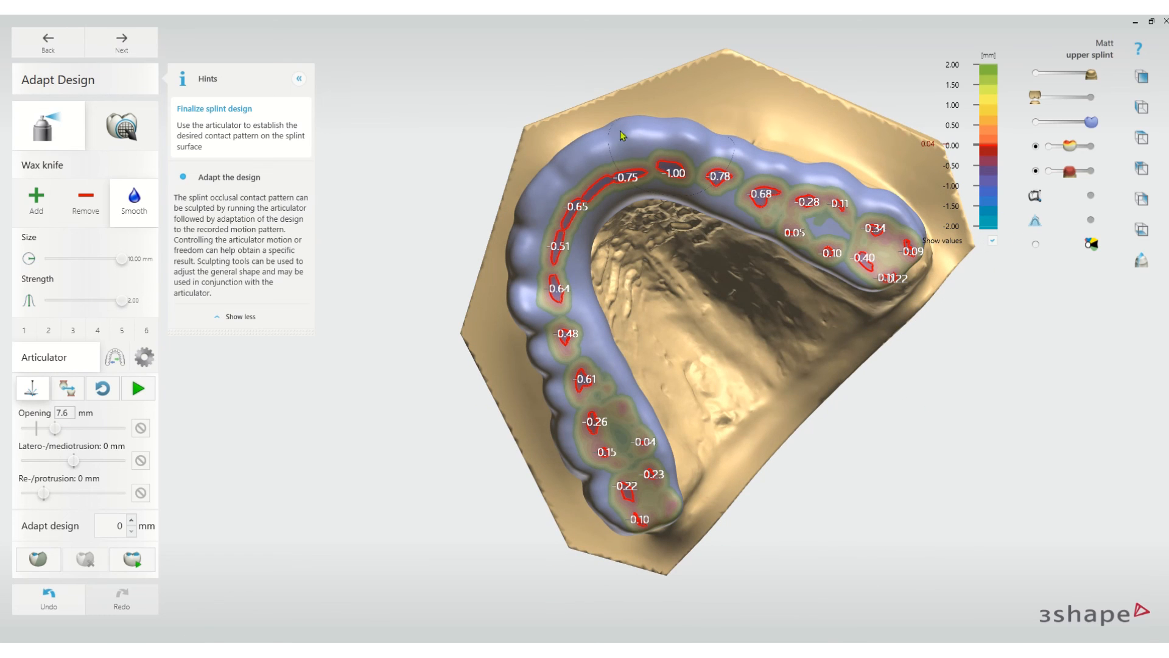
mouse_move(621, 134)
left_mouse_down()
mouse_move(529, 268)
mouse_move(625, 534)
mouse_move(637, 530)
left_mouse_up()
Smooth the outer side of the splint from one rear molar around to the front teeth
right_click_drag(670, 517, 721, 467)
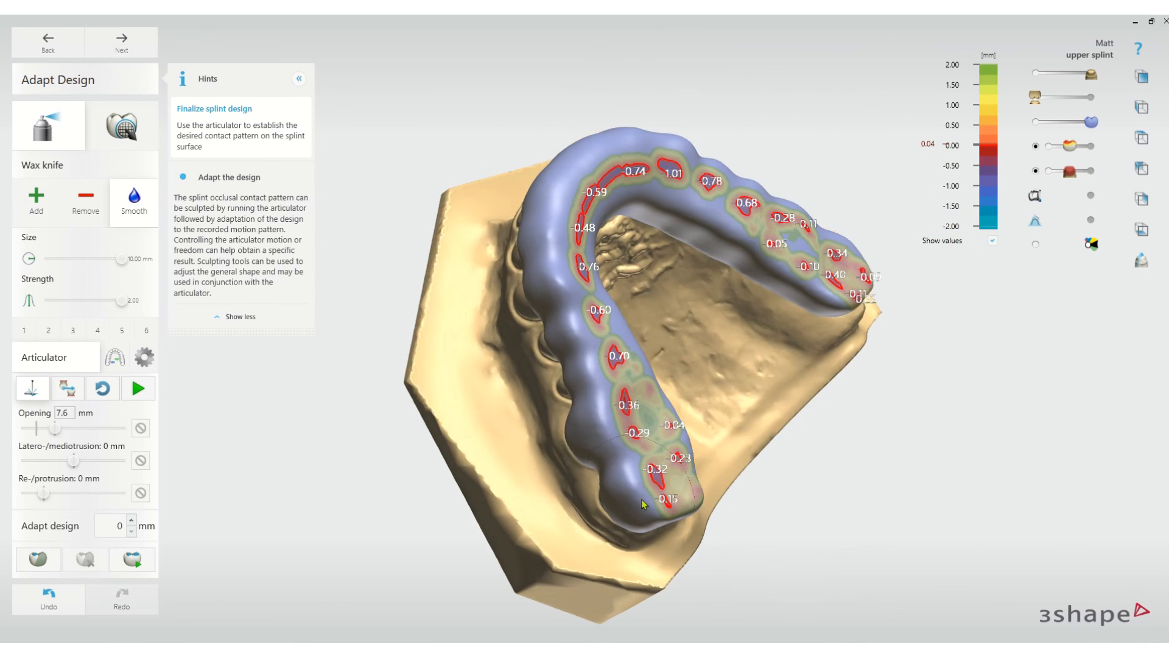
left_click_drag(594, 524, 540, 239)
mouse_move(566, 268)
right_mouse_down()
mouse_move(715, 355)
mouse_move(667, 381)
right_mouse_up()
left_click_drag(626, 414, 707, 31)
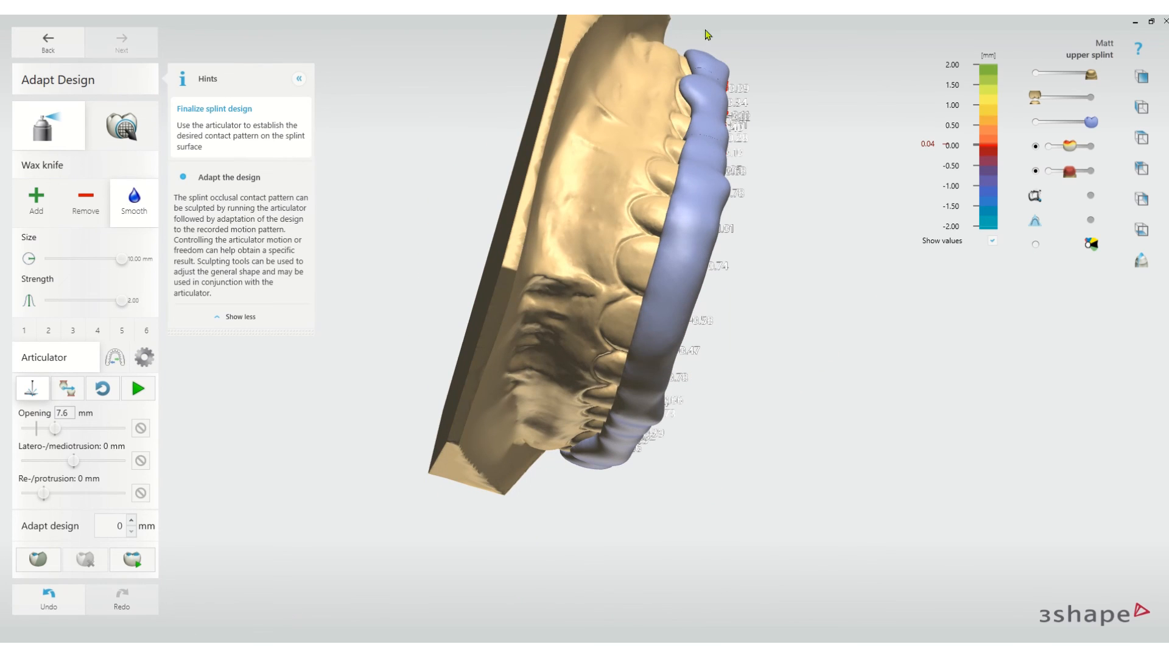
Smooth the opposite side of the splint from the rear molar to the front, evening out the premolar area
right_click_drag(862, 130, 722, 114)
left_click_drag(739, 98, 555, 240)
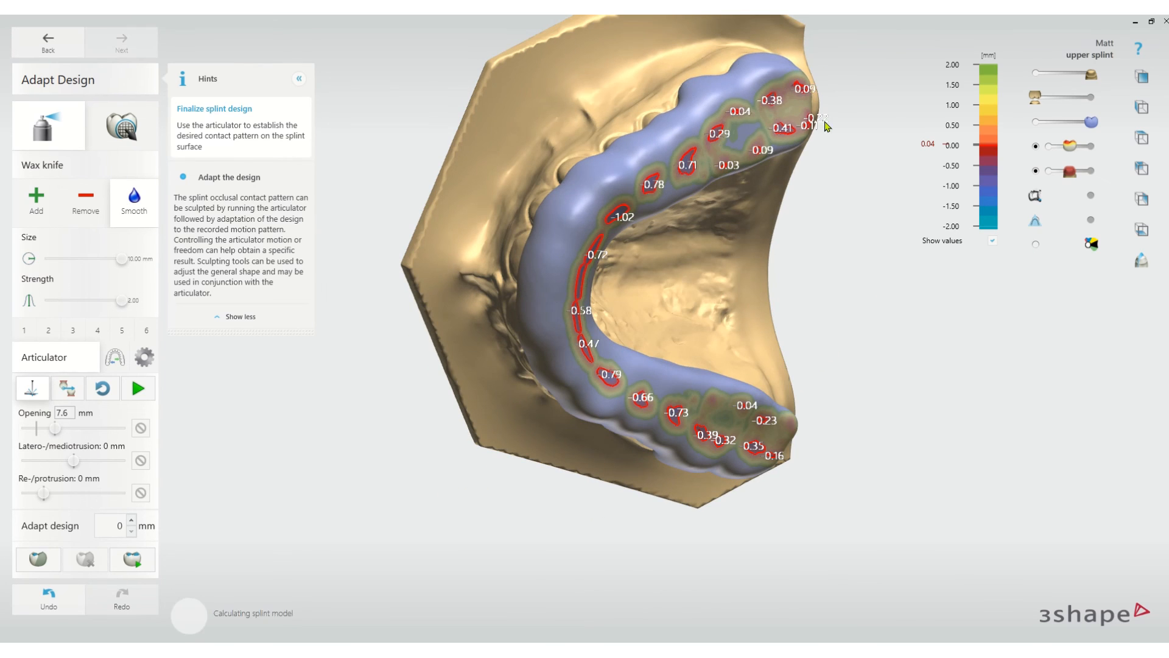
mouse_move(814, 124)
right_mouse_down()
mouse_move(635, 187)
mouse_move(626, 209)
right_mouse_up()
mouse_move(629, 146)
left_mouse_down()
mouse_move(679, 149)
mouse_move(561, 176)
mouse_move(690, 149)
left_mouse_up()
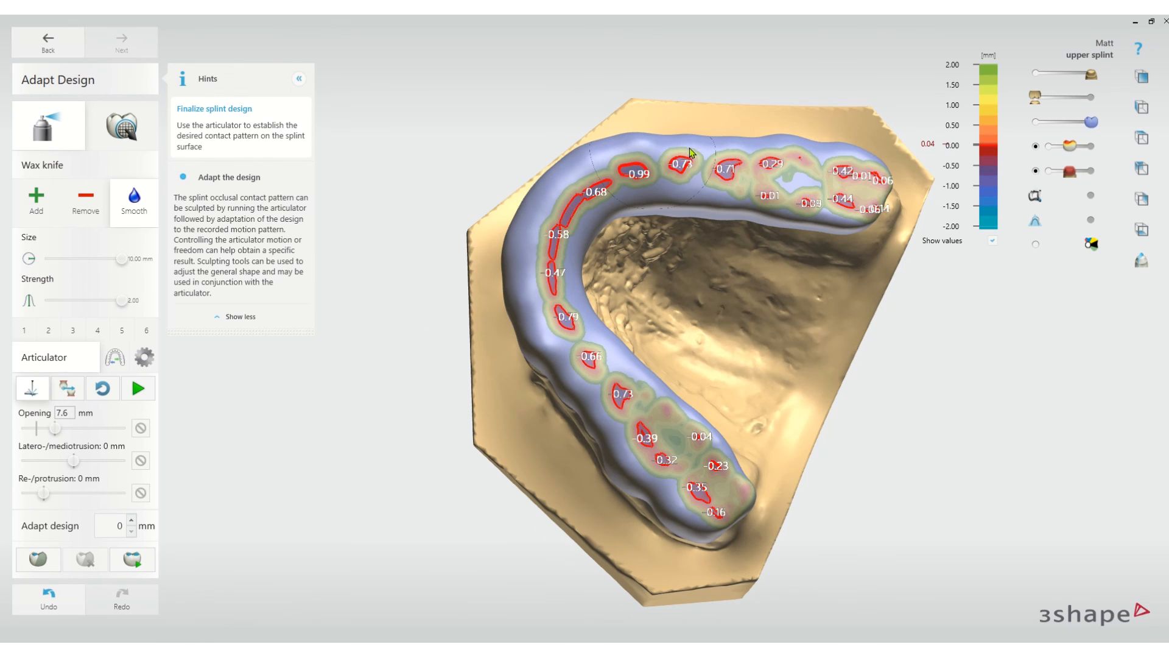
right_click_drag(685, 551, 980, 406)
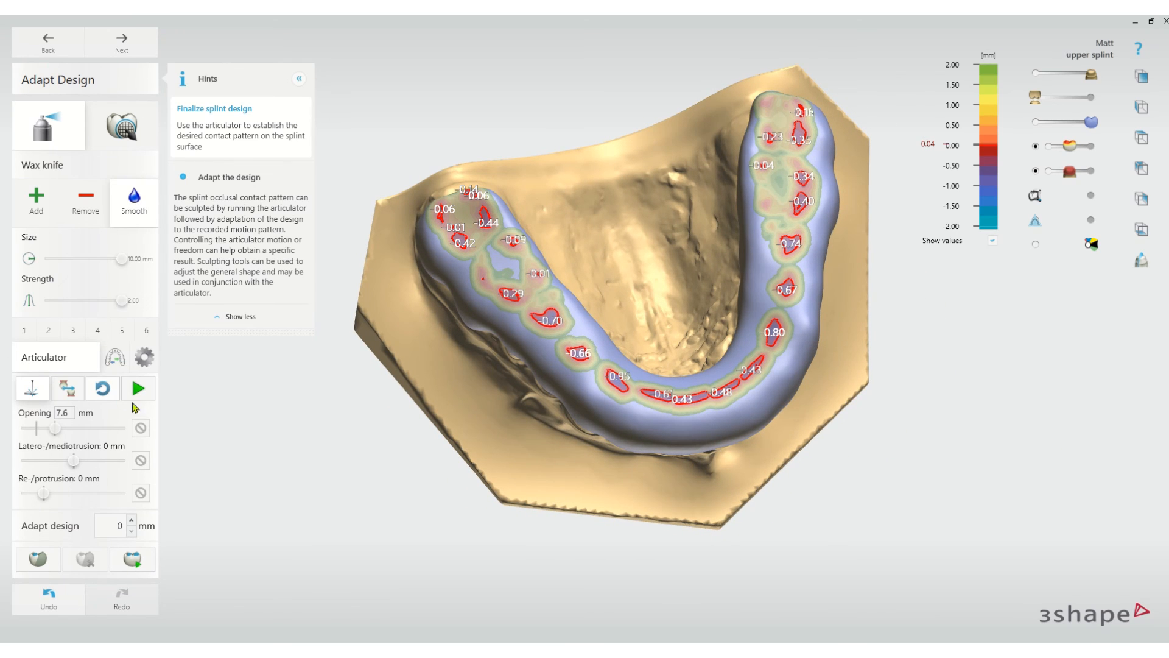
Run the articulator motion with the antagonist hidden and adapt the splint to the recorded contacts
left_click(135, 390)
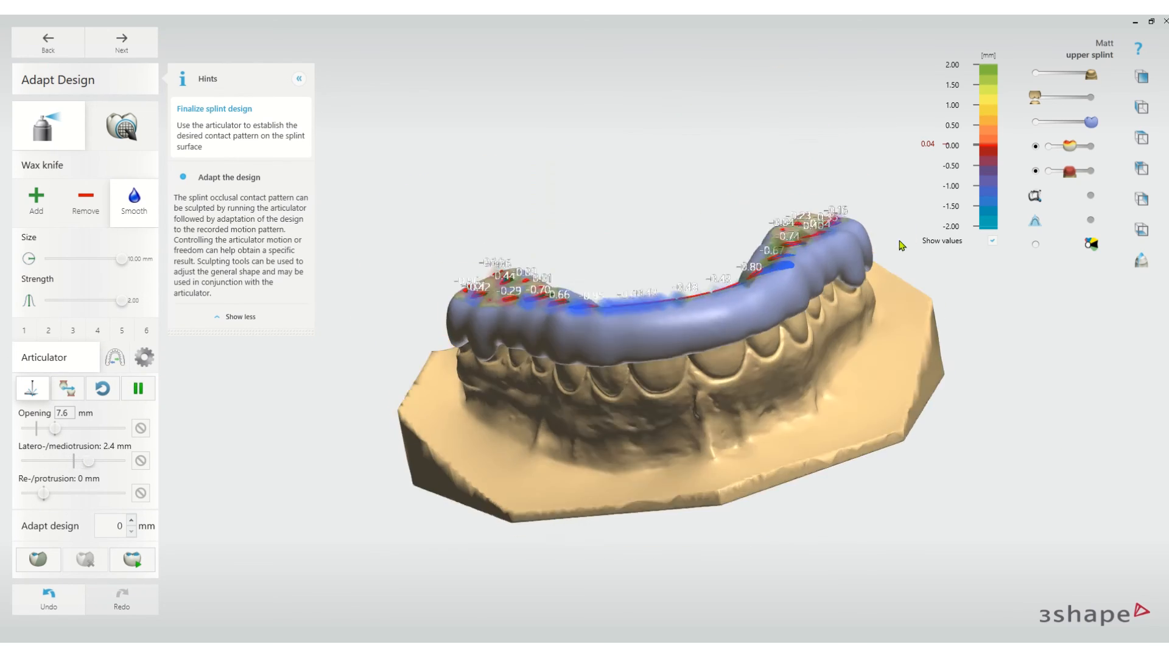
mouse_move(1037, 97)
left_mouse_down()
mouse_move(1084, 98)
mouse_move(1029, 100)
left_mouse_up()
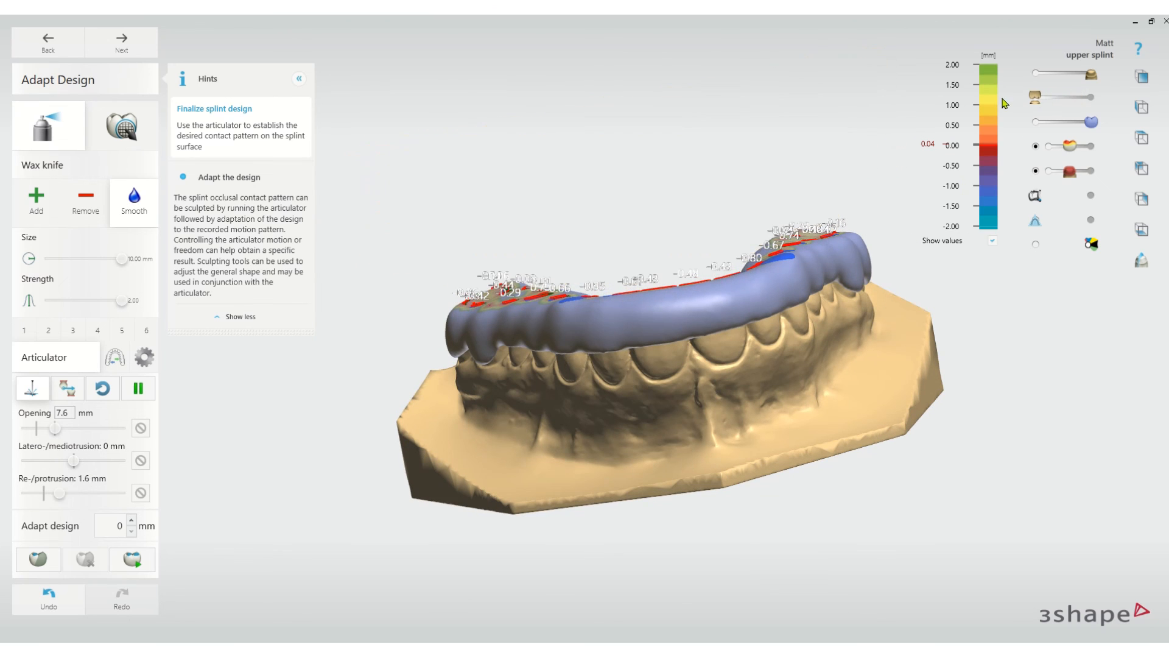
right_click_drag(853, 183, 739, 308)
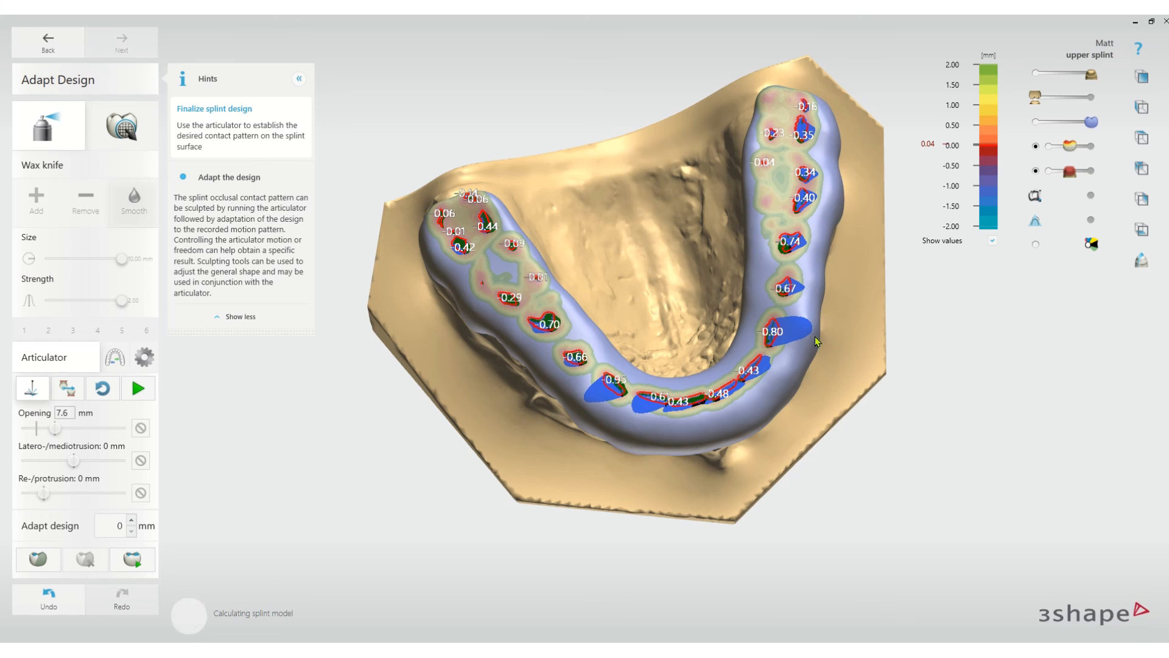
Fill the dents in the outer surface beside both canines by adding wax with size 3.07 mm and strength 15.6 µm
middle_click_drag(883, 332, 753, 397)
scroll(746, 404, "up", 4)
middle_click_drag(639, 517, 711, 406)
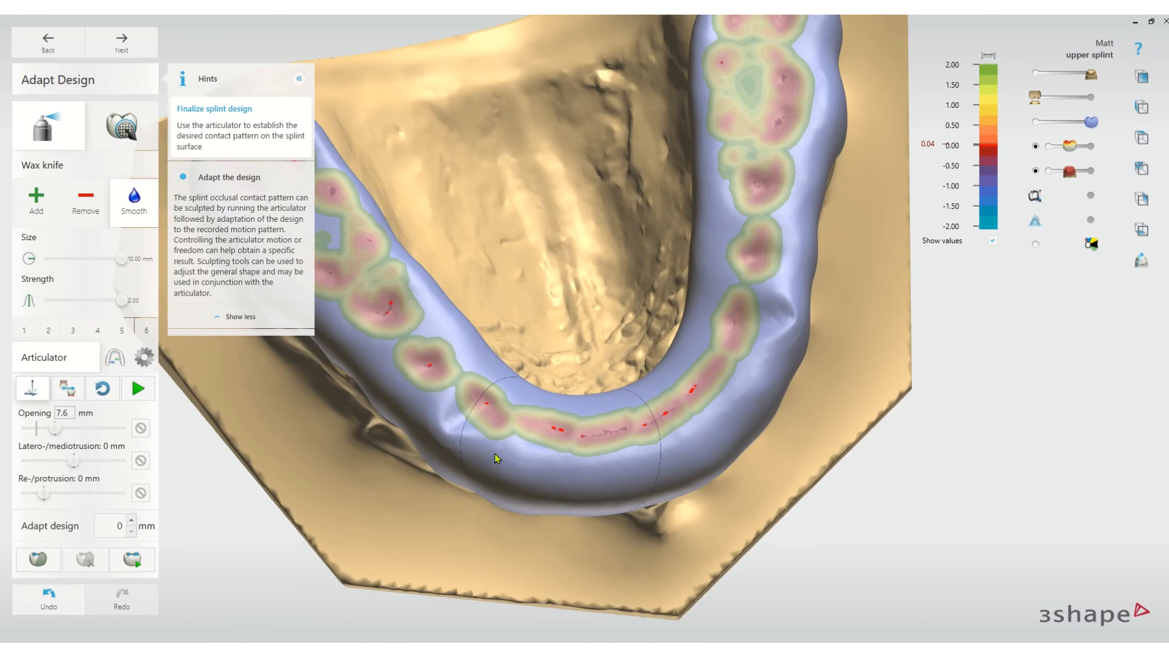
scroll(487, 414, "up", 4)
left_click(57, 209)
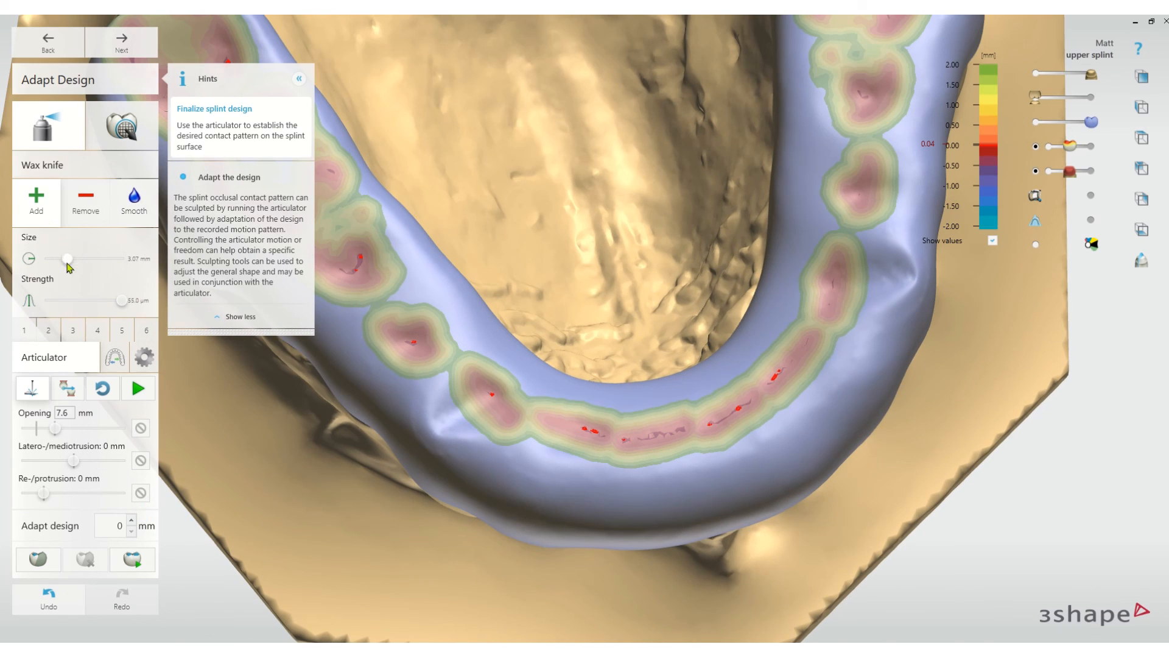
scroll(451, 431, "up", 2)
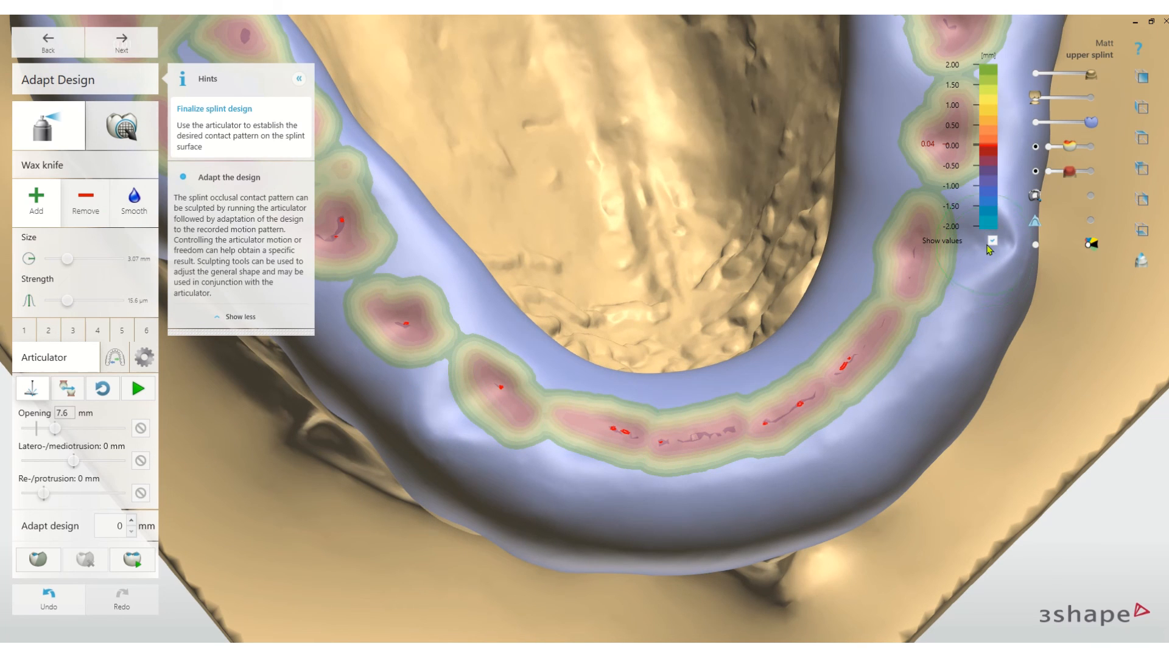
scroll(993, 282, "up", 1)
middle_click_drag(993, 244, 913, 370)
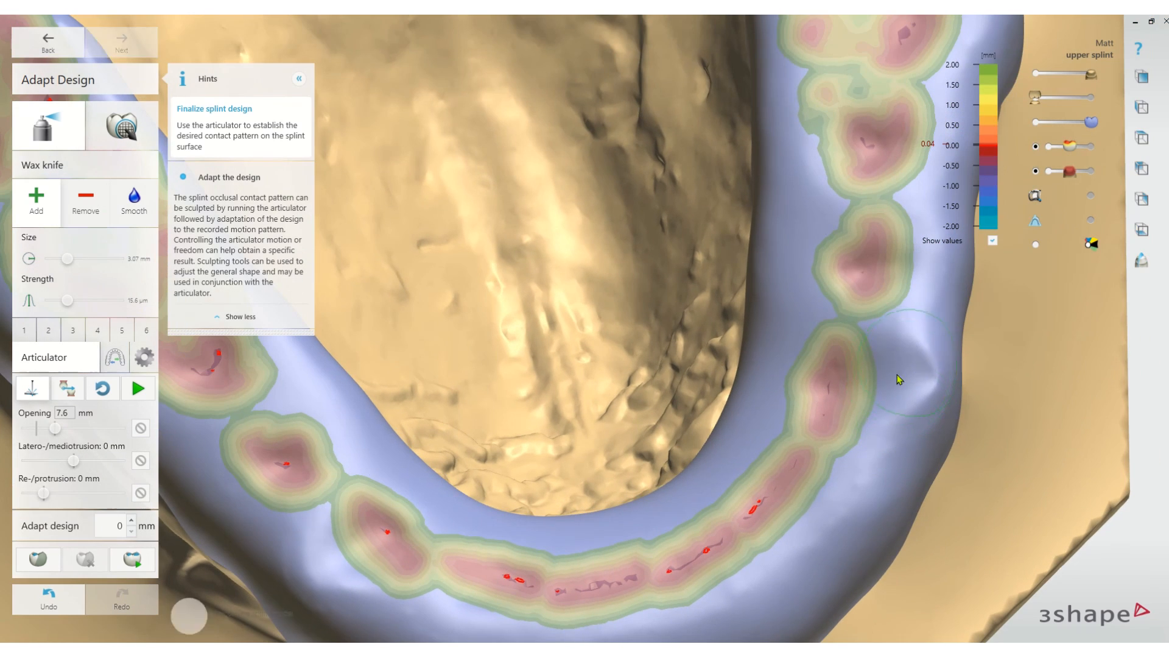
right_click_drag(895, 396, 688, 398)
Run the articulator motion again on the corrected splint and proceed to production preparation
left_click(144, 388)
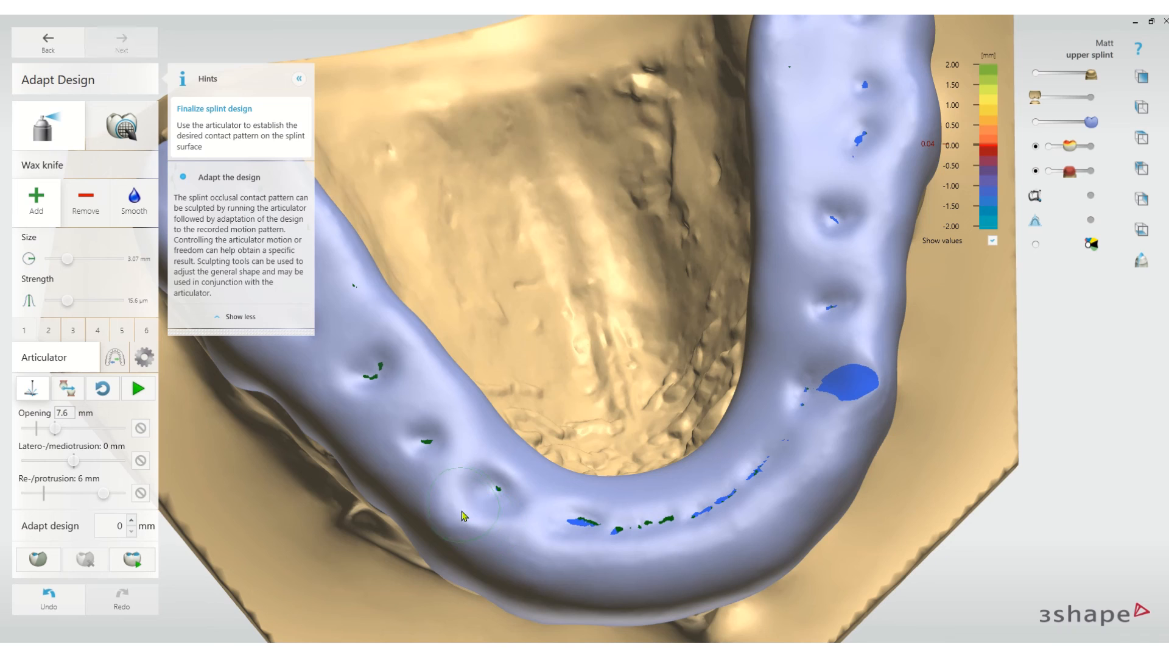
right_click_drag(466, 517, 619, 440)
left_click(122, 43)
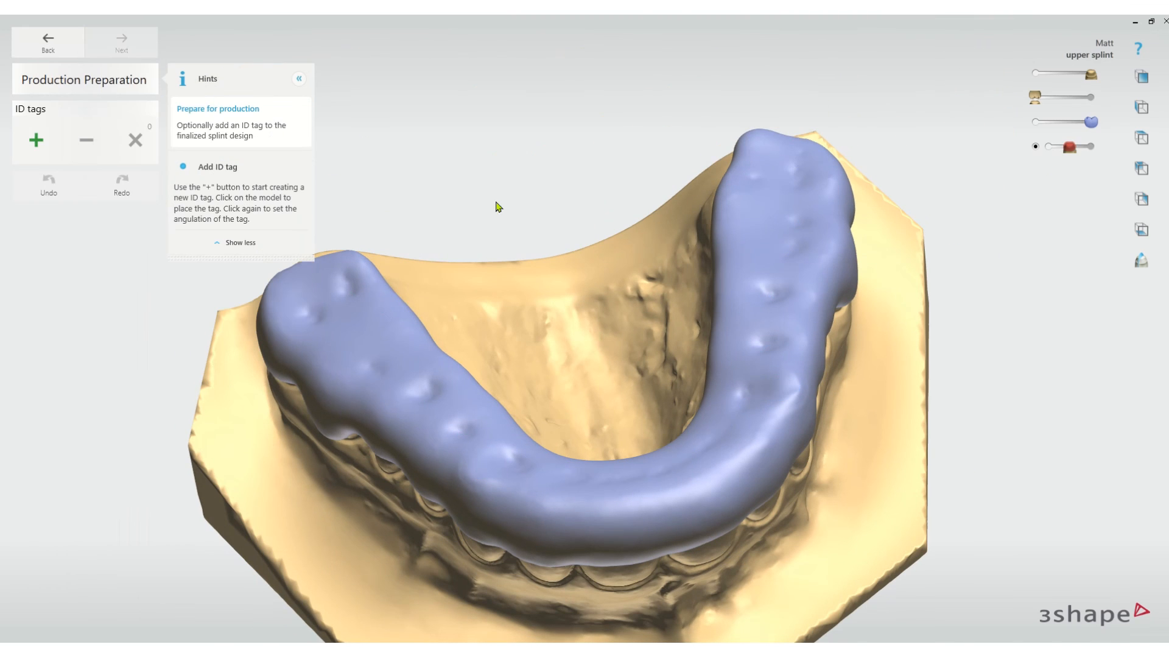
Complete production preparation without adding an ID tag and switch to Asiga Composer
right_click_drag(580, 260, 598, 321)
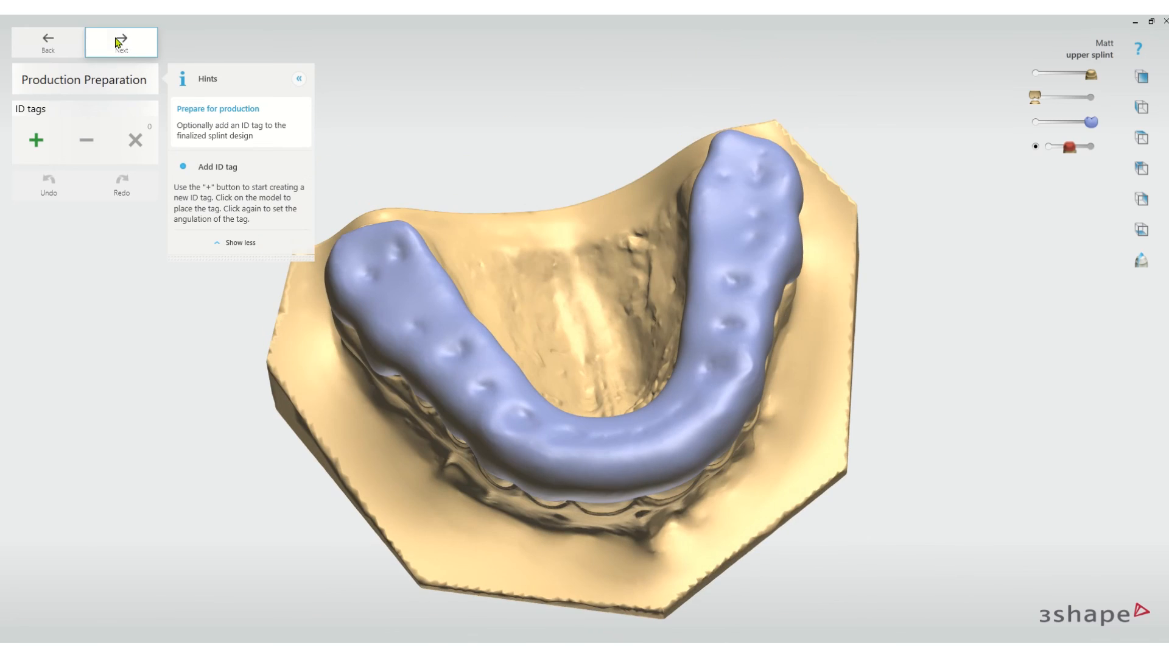
left_click(122, 43)
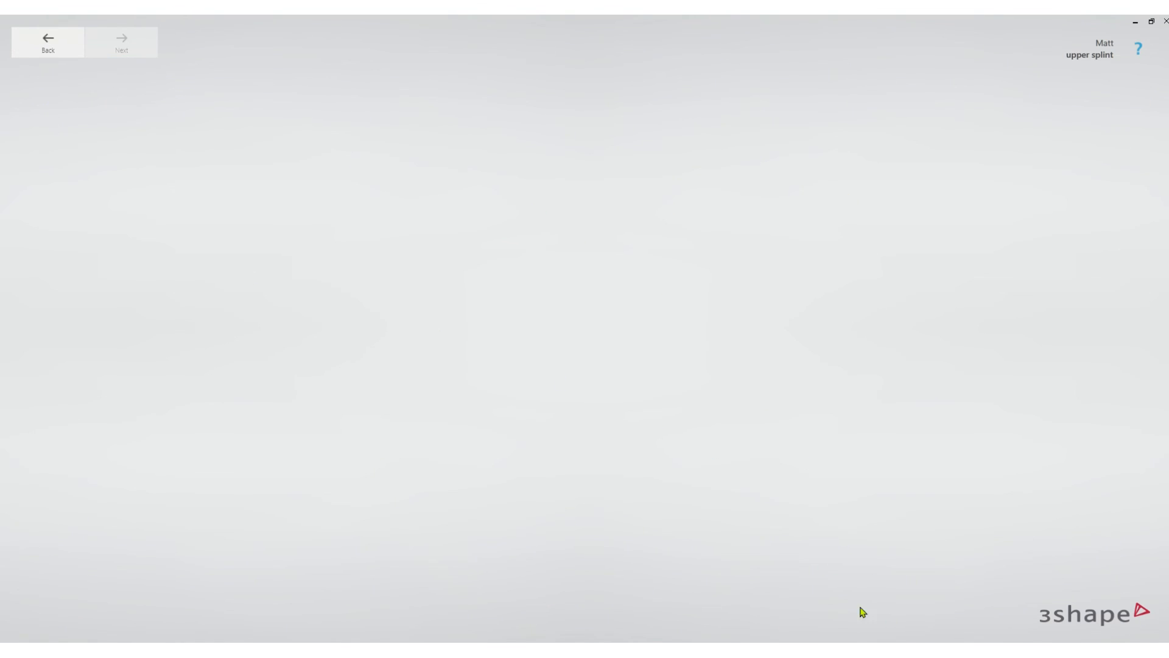
mouse_move(857, 650)
mouse_move(910, 651)
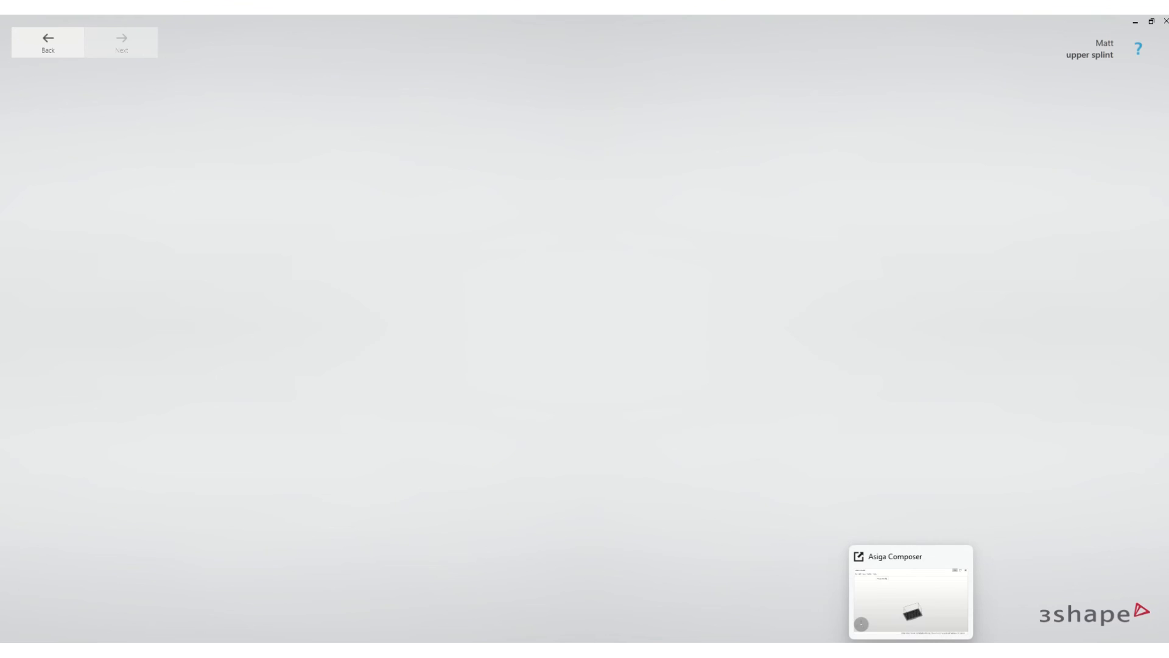